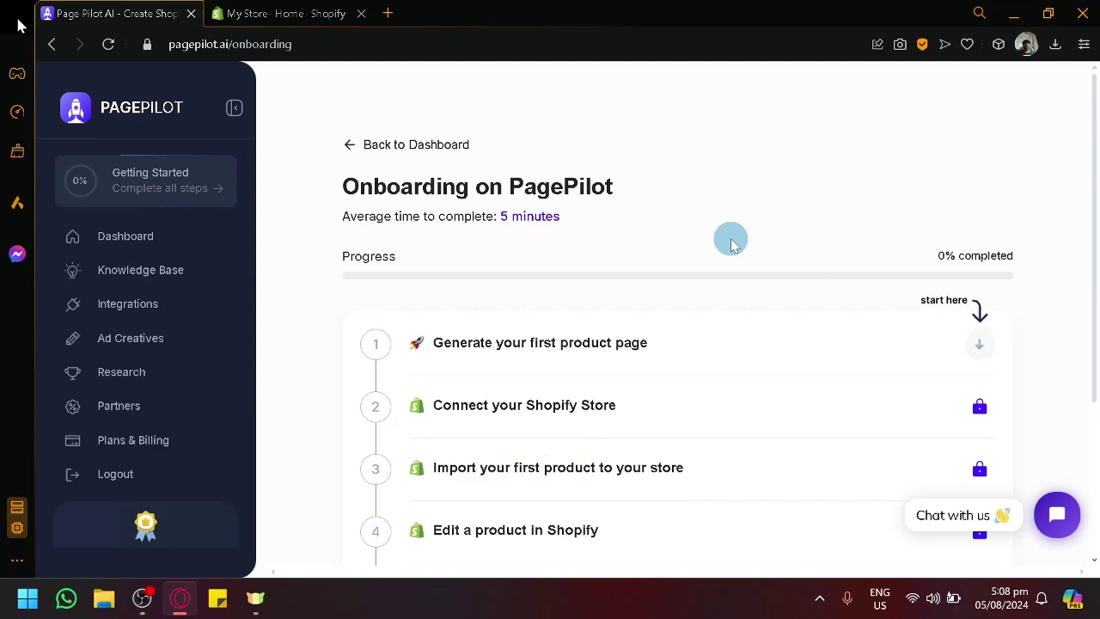
# - Review the PagePilot onboarding checklist, from generating the first product page to finding daily winning products
pyautogui.scroll(-3, 687, 254)
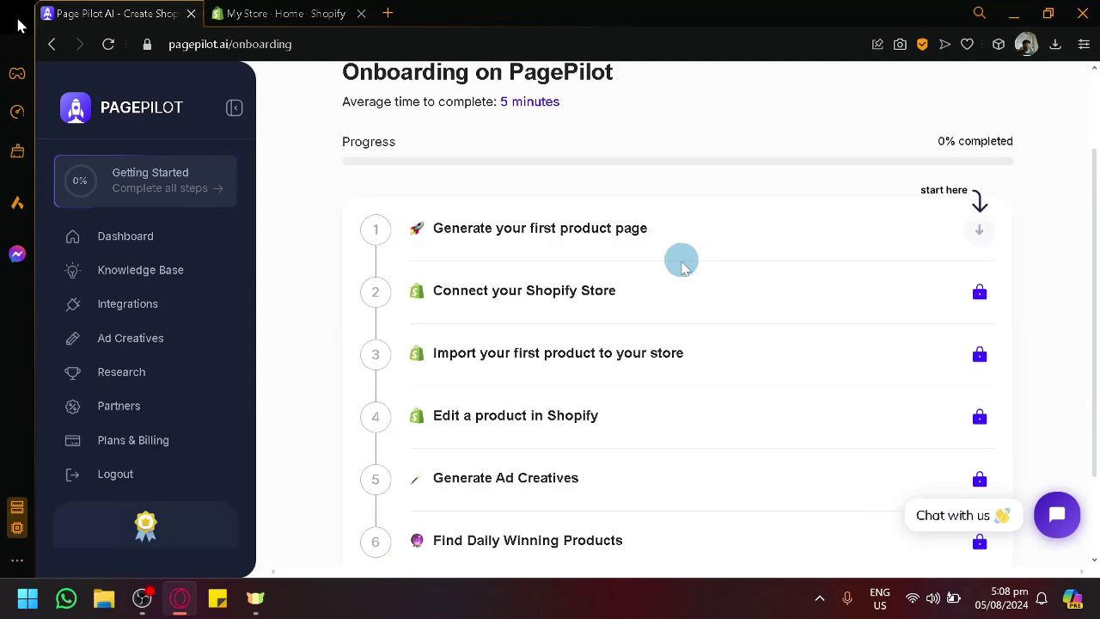
pyautogui.scroll(3, 649, 280)
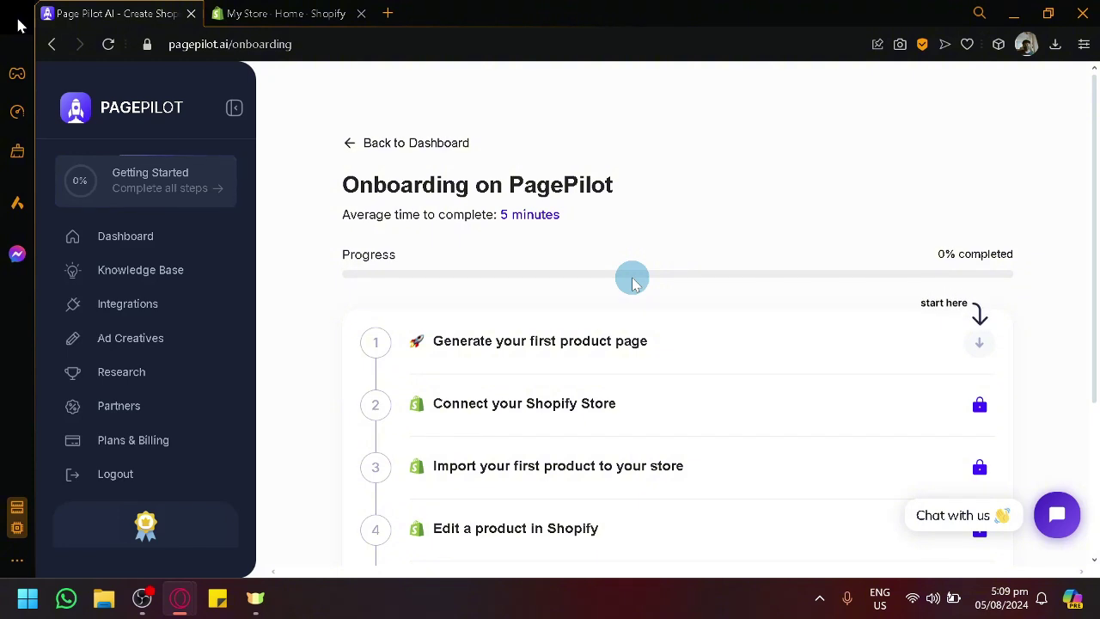
pyautogui.scroll(-2, 669, 281)
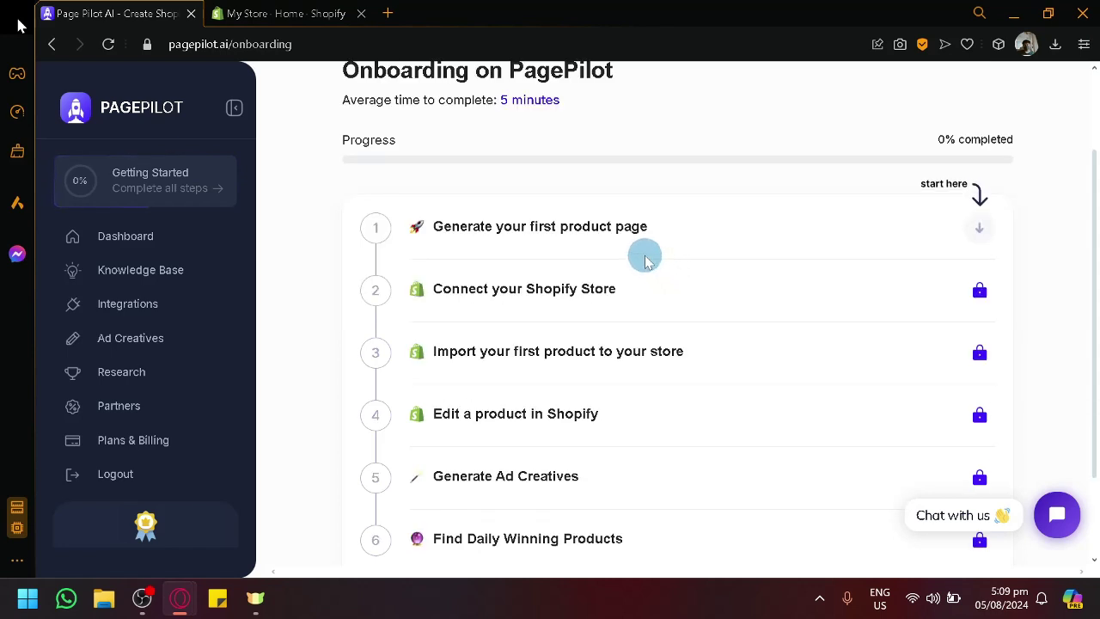
pyautogui.scroll(-2, 646, 260)
pyautogui.scroll(2, 646, 262)
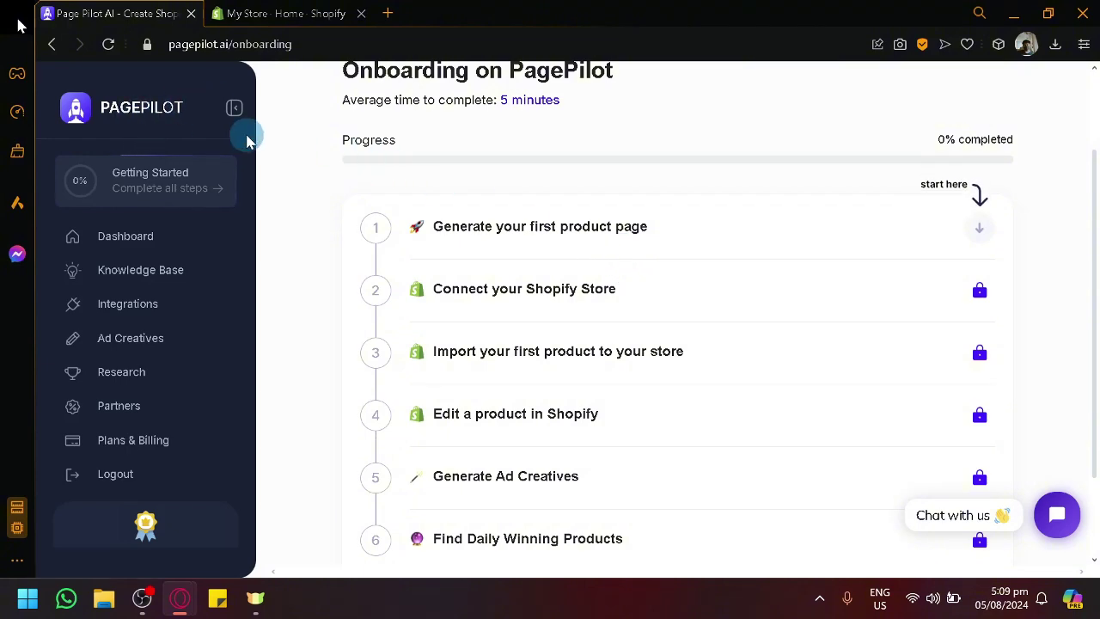
pyautogui.click(301, 16)
pyautogui.click(82, 17)
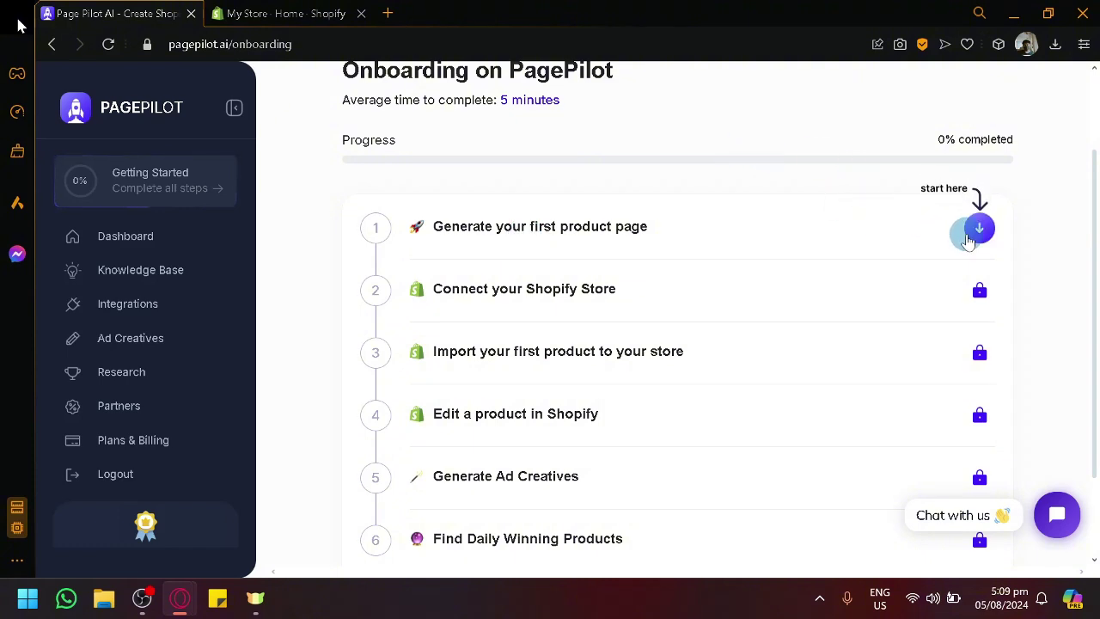
# - Expand the onboarding task "Generate your first product page" and read its instructions on product source, language and angle
pyautogui.click(980, 232)
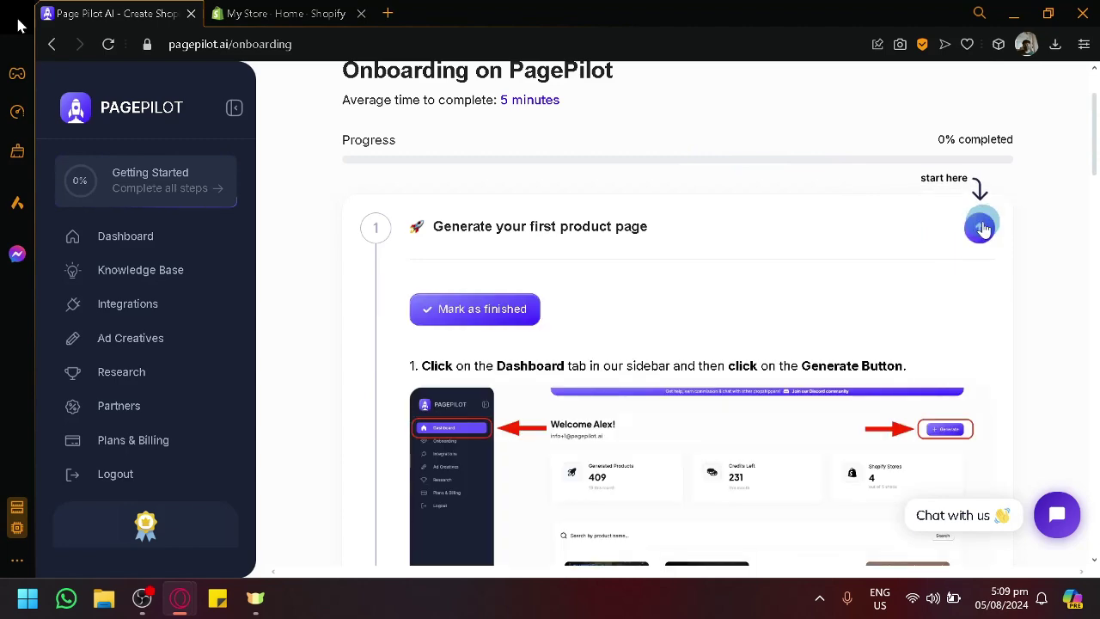
pyautogui.scroll(-3, 959, 267)
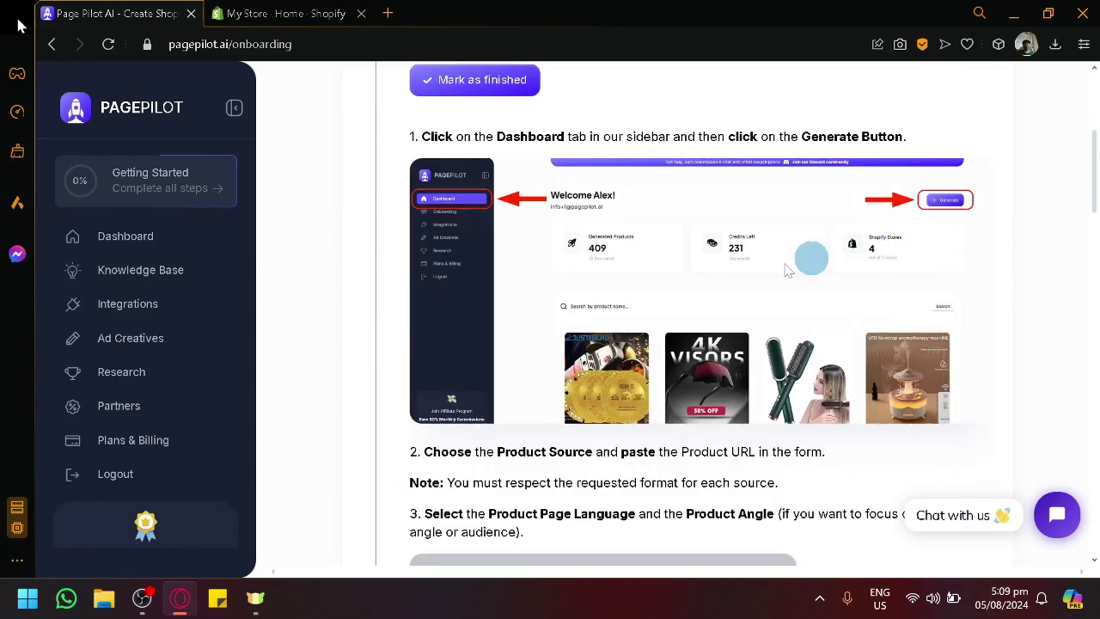
pyautogui.scroll(-3, 702, 273)
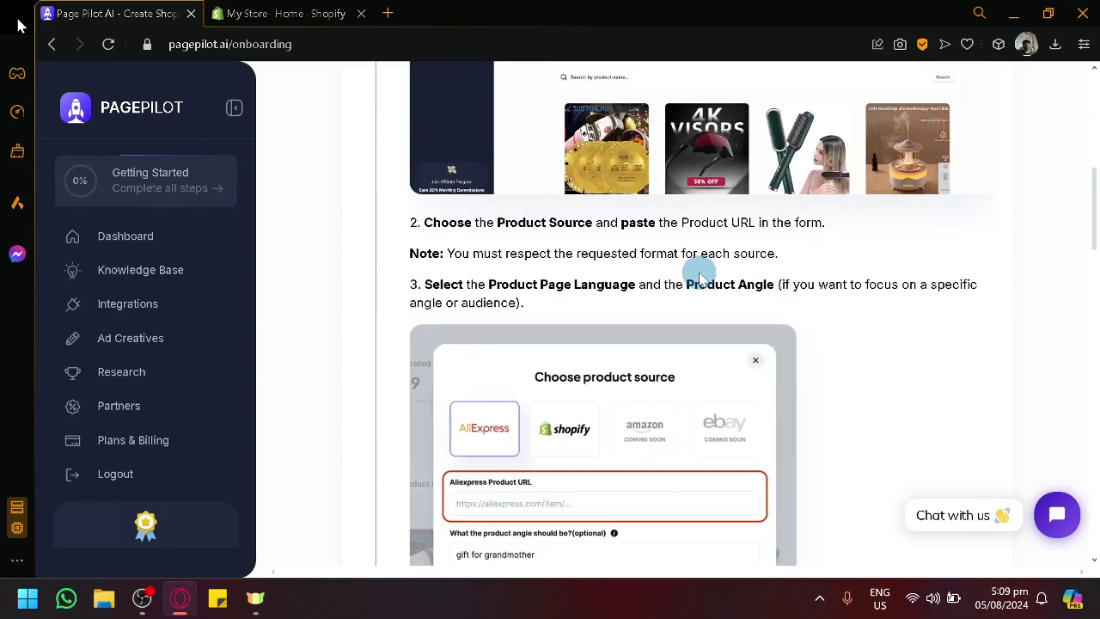
pyautogui.scroll(-2, 699, 274)
pyautogui.scroll(6, 699, 272)
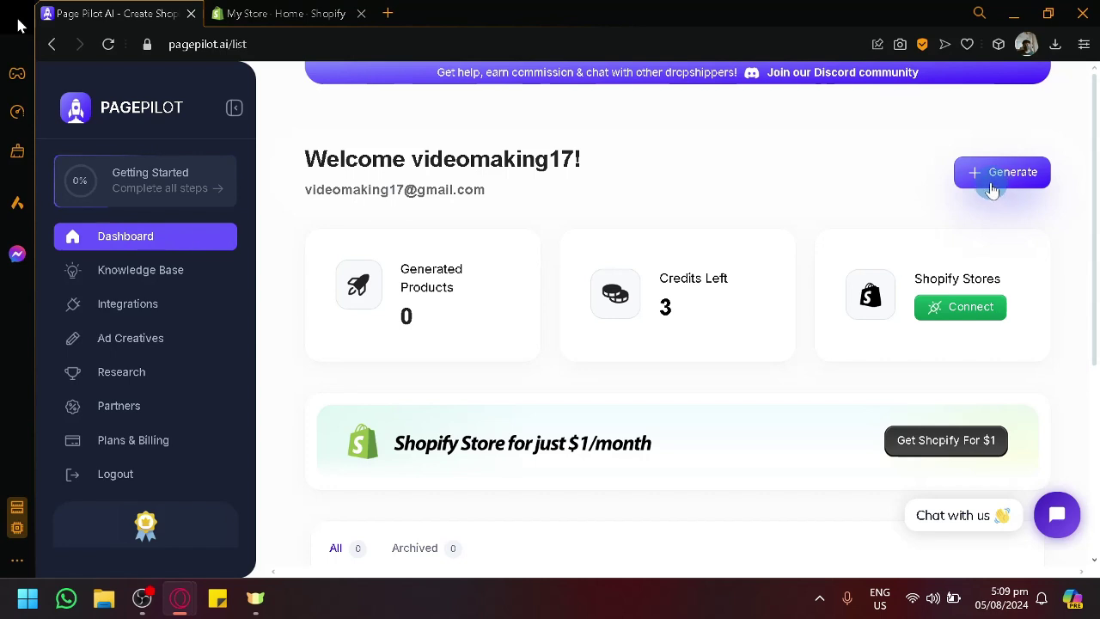
# - Start generating a new product page from the dashboard, with AliExpress as the product source
pyautogui.click(992, 190)
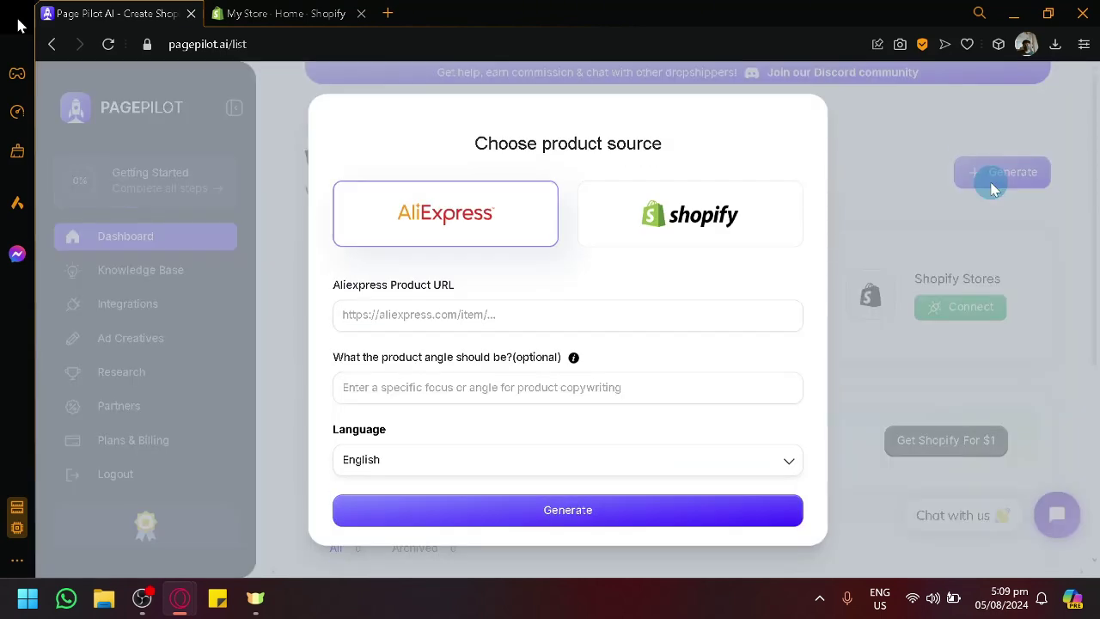
pyautogui.click(629, 216)
pyautogui.click(448, 232)
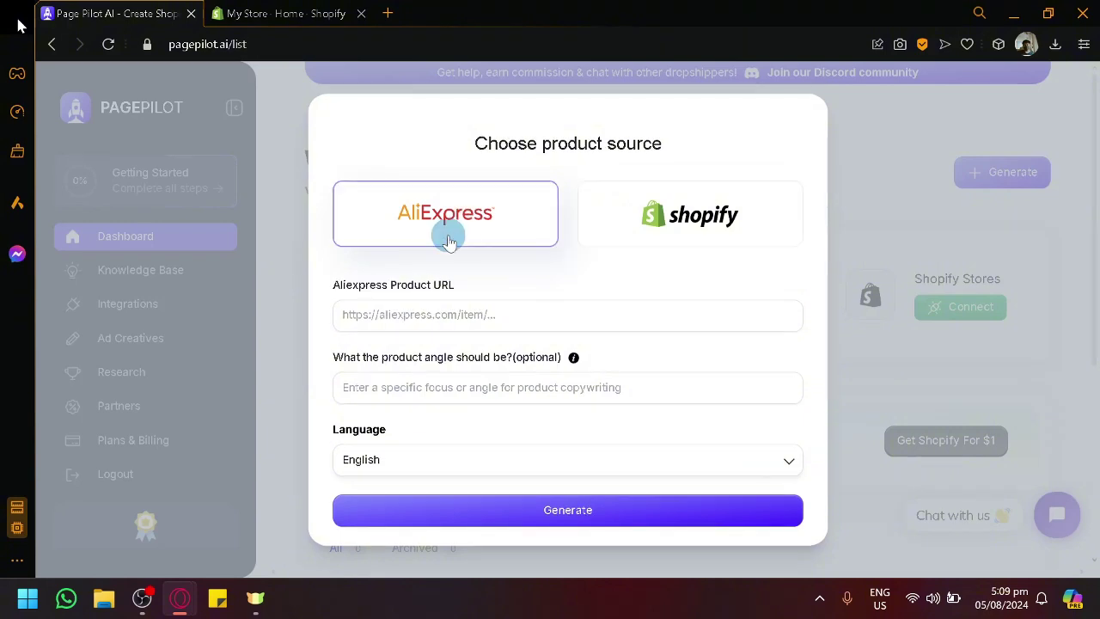
pyautogui.click(698, 222)
pyautogui.click(513, 214)
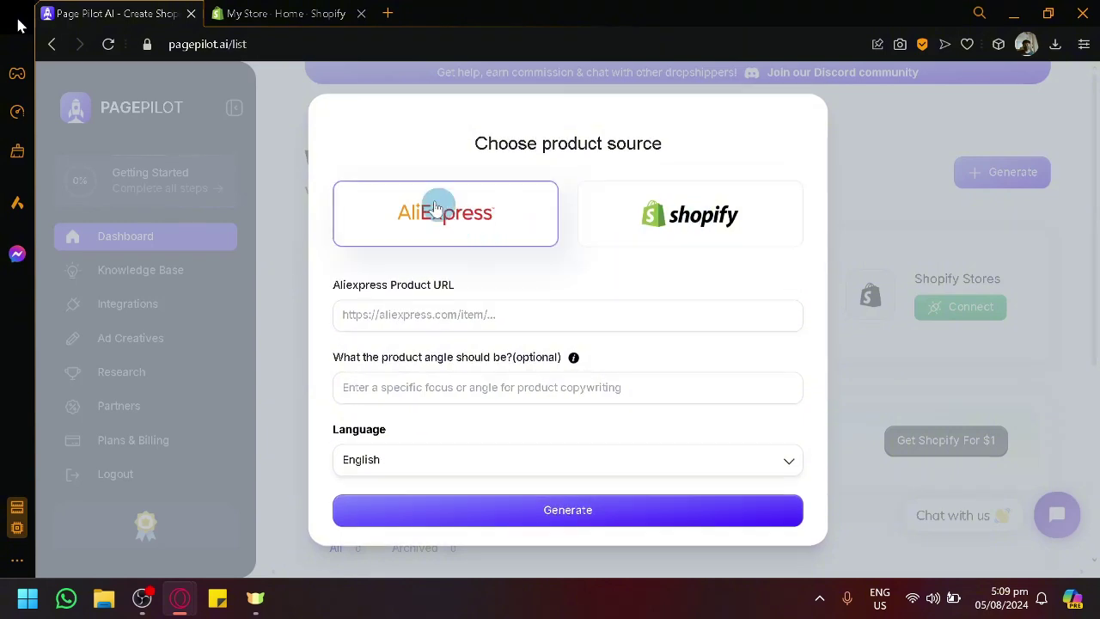
# - Search the web for "aliexpress" in a new tab and open the AliExpress site
pyautogui.click(388, 15)
pyautogui.write('aliexpress')
pyautogui.press('Return')
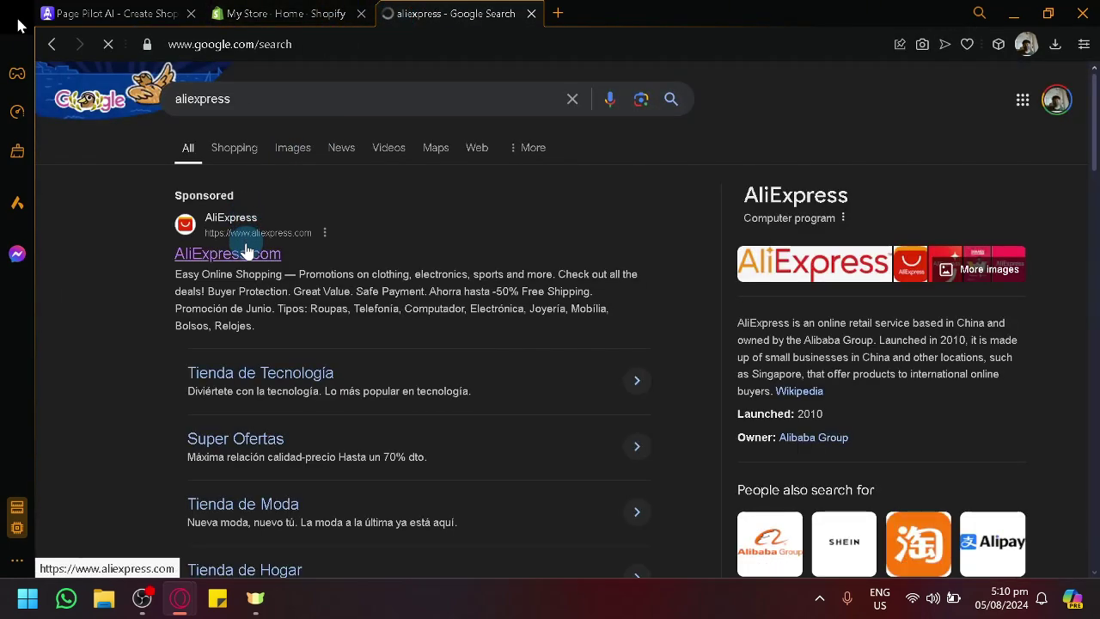
pyautogui.click(246, 250)
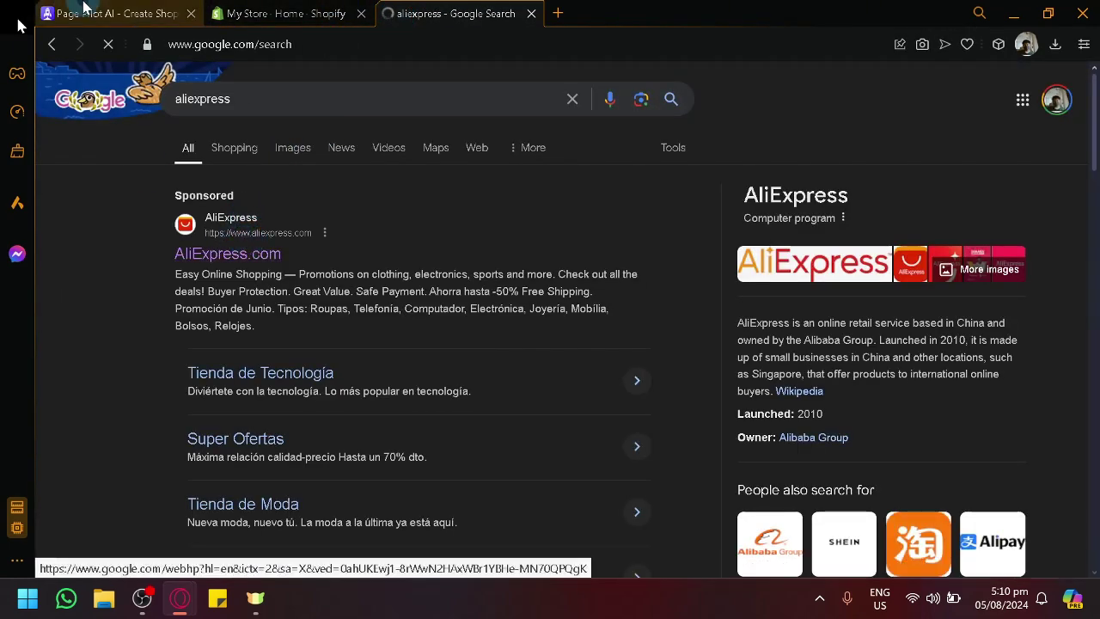
pyautogui.hotkey('ctrl', 'Tab')
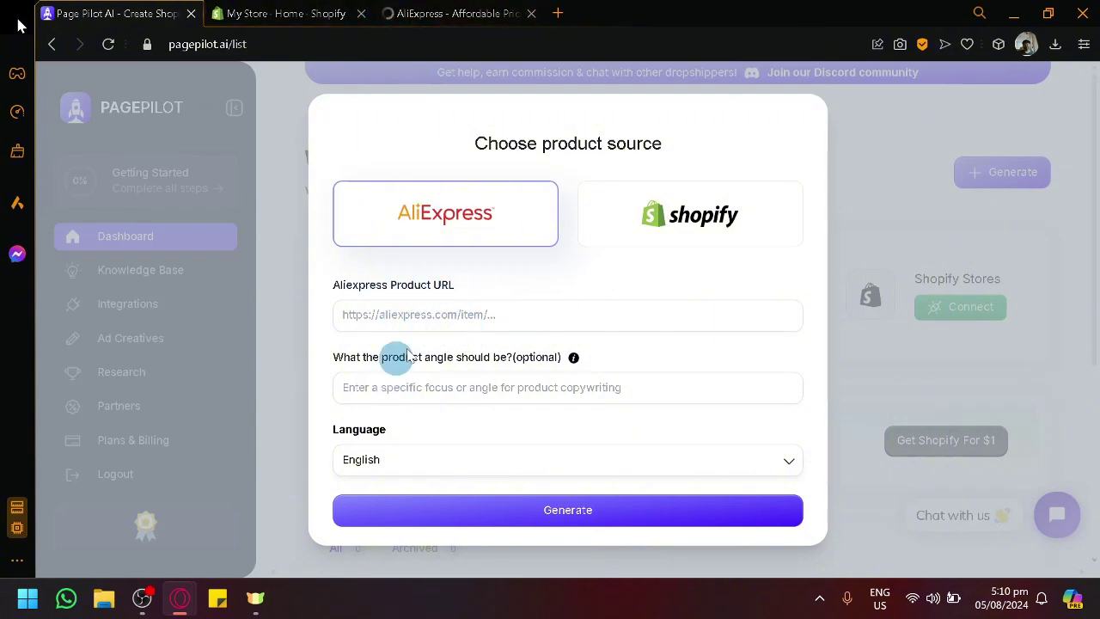
pyautogui.click(471, 6)
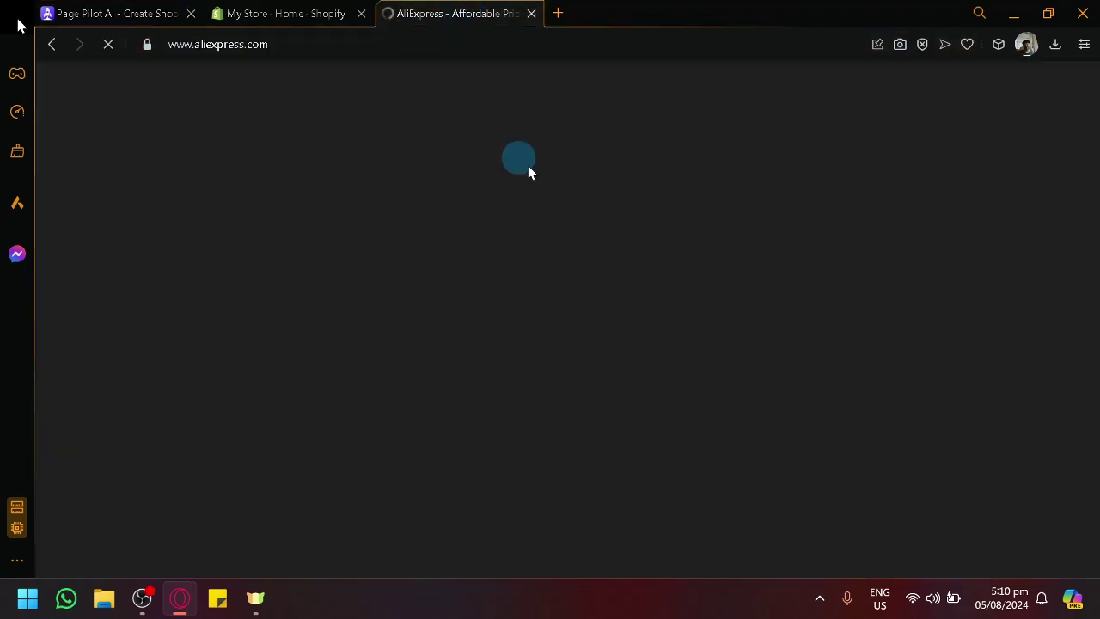
# - Browse the AliExpress home page, open the AMD Ryzen 7 5700X3D deal under Big Save, and close the home page tab
pyautogui.scroll(-3, 647, 309)
pyautogui.scroll(-12, 646, 310)
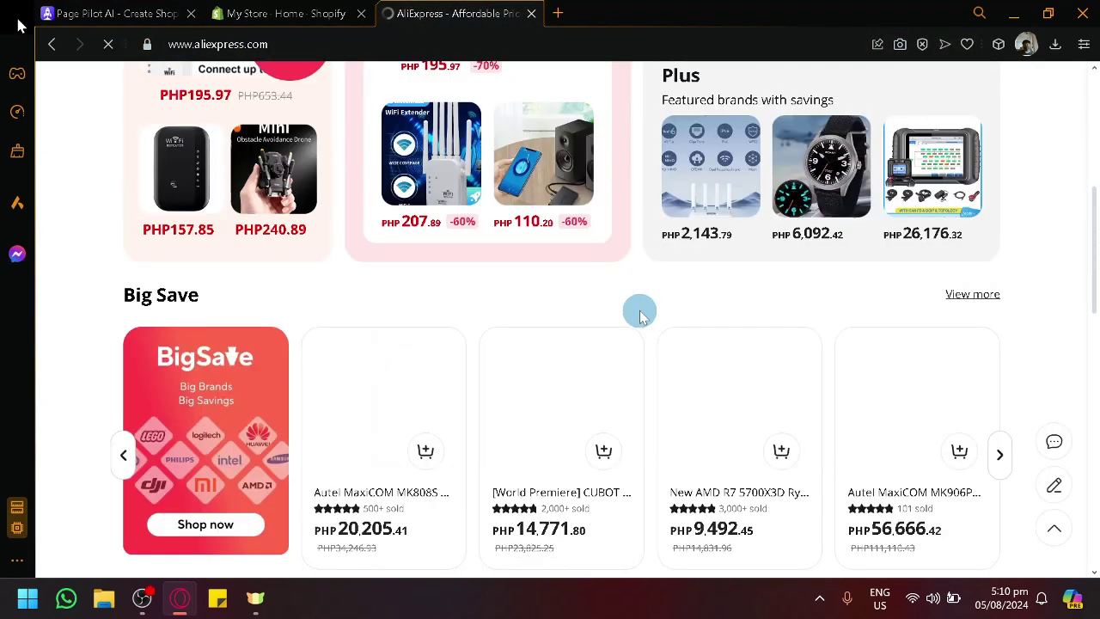
pyautogui.scroll(10, 619, 316)
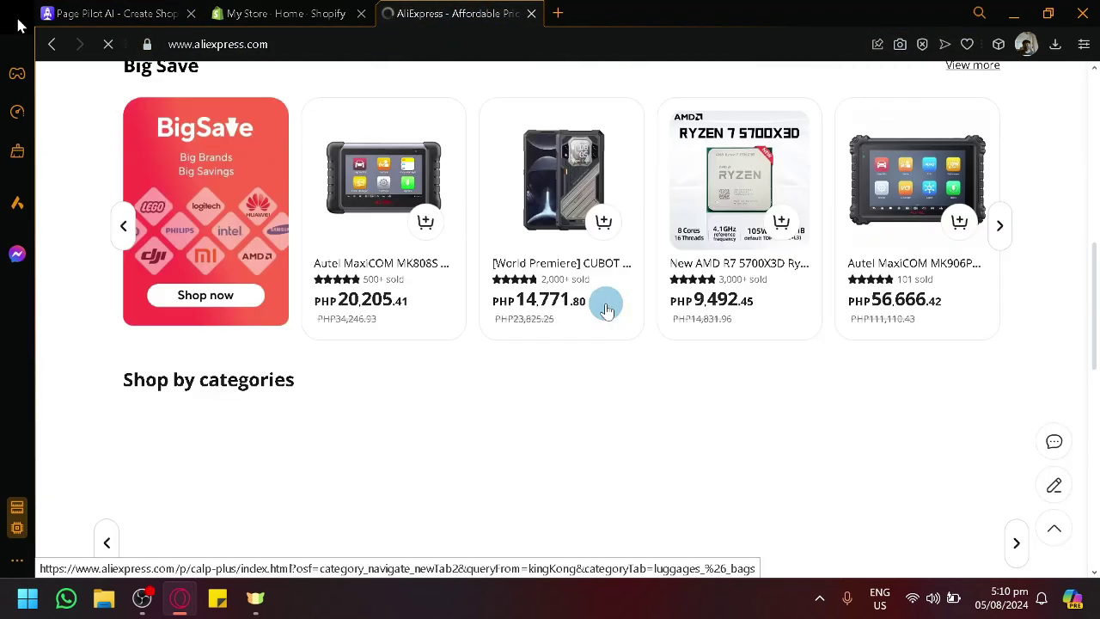
pyautogui.scroll(3, 759, 287)
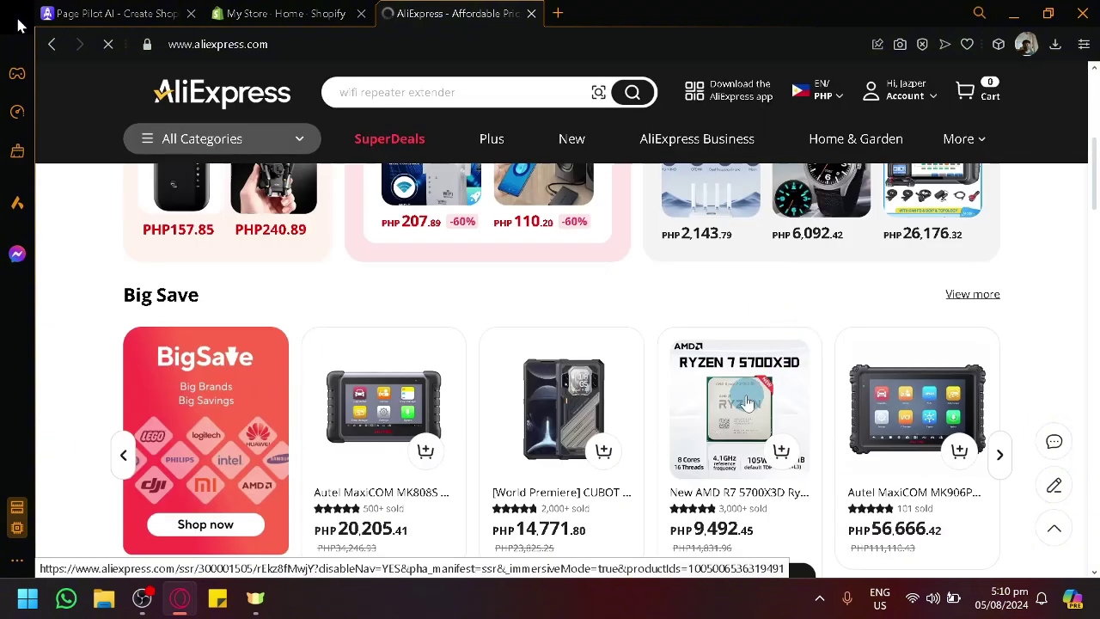
pyautogui.click(744, 404)
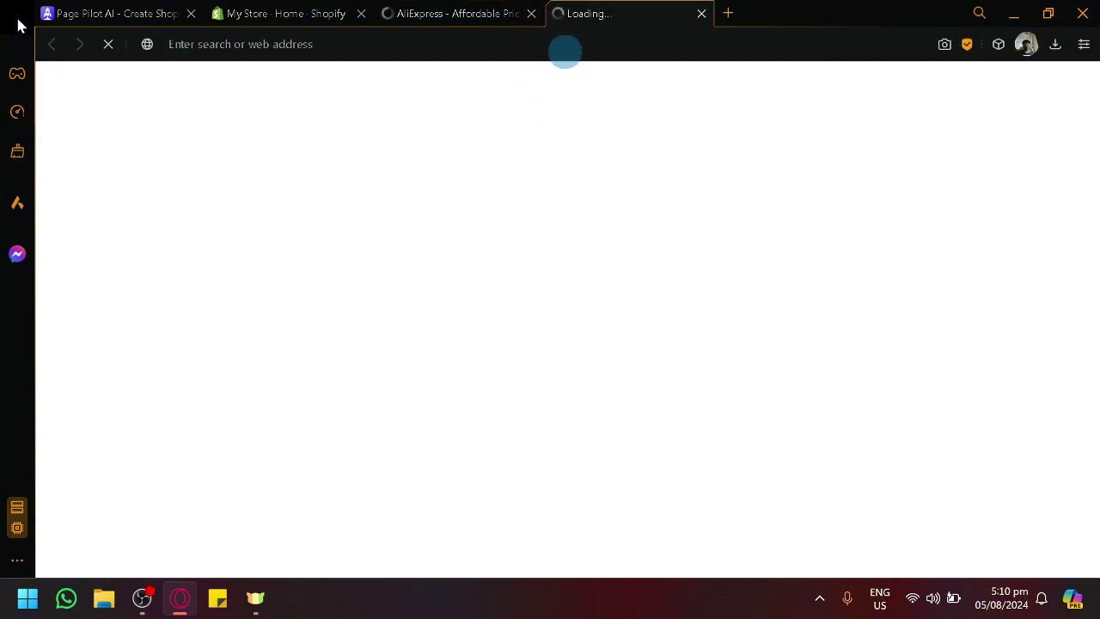
pyautogui.click(528, 15)
# - Open the AMD Ryzen 7 5700X3D item's own product page in a new tab and close the Big Save Sale tab
pyautogui.scroll(-8, 535, 177)
pyautogui.scroll(2, 327, 249)
pyautogui.scroll(1, 326, 250)
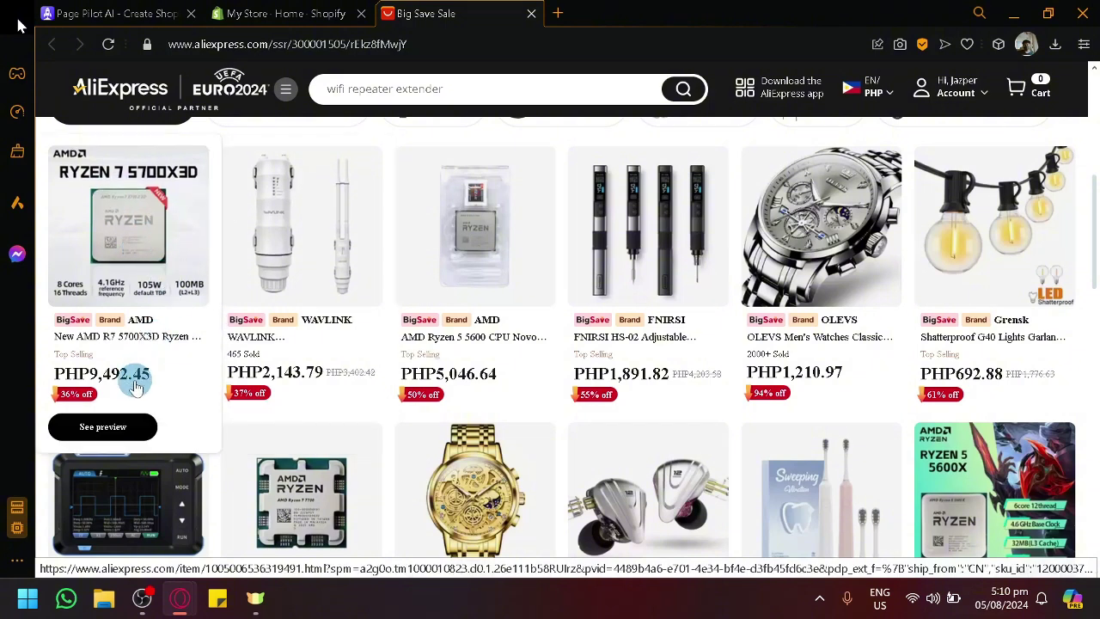
pyautogui.rightClick(110, 436)
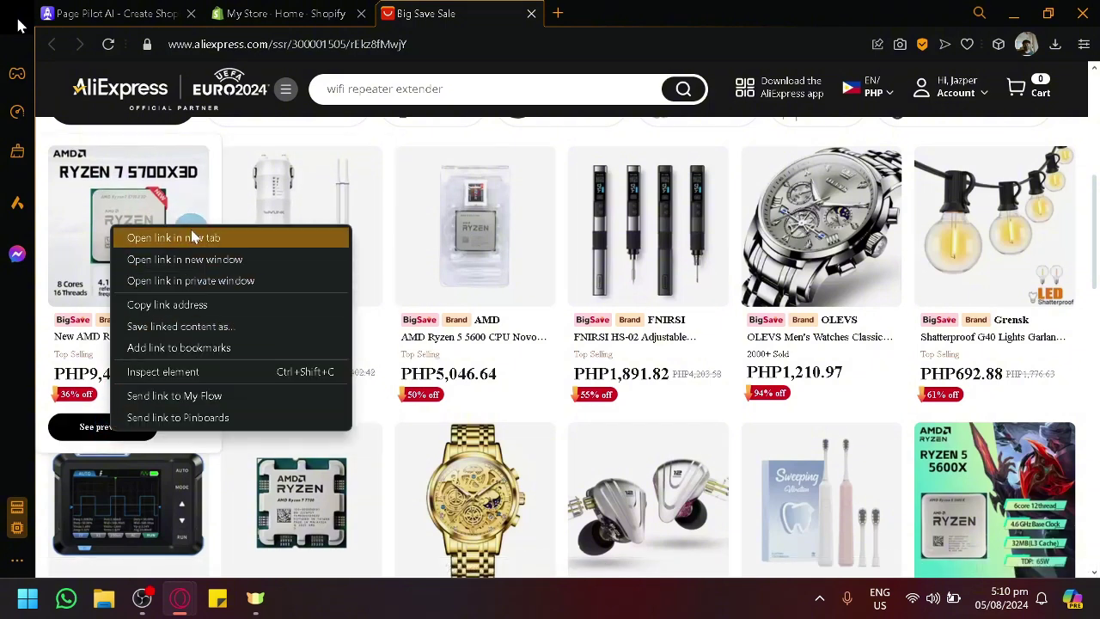
pyautogui.click(163, 236)
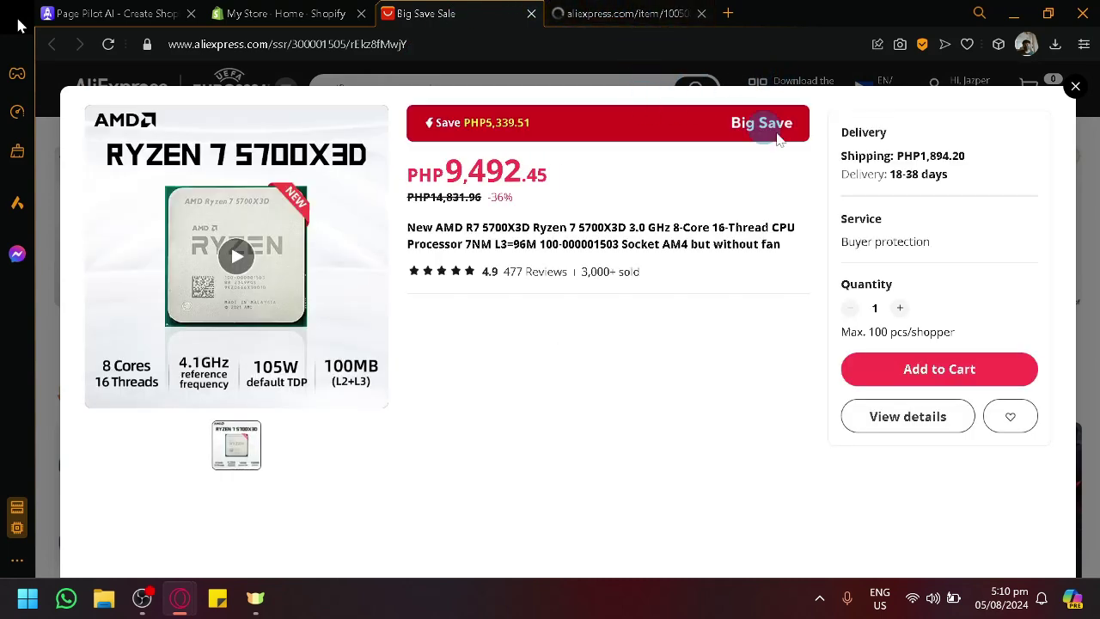
pyautogui.click(645, 10)
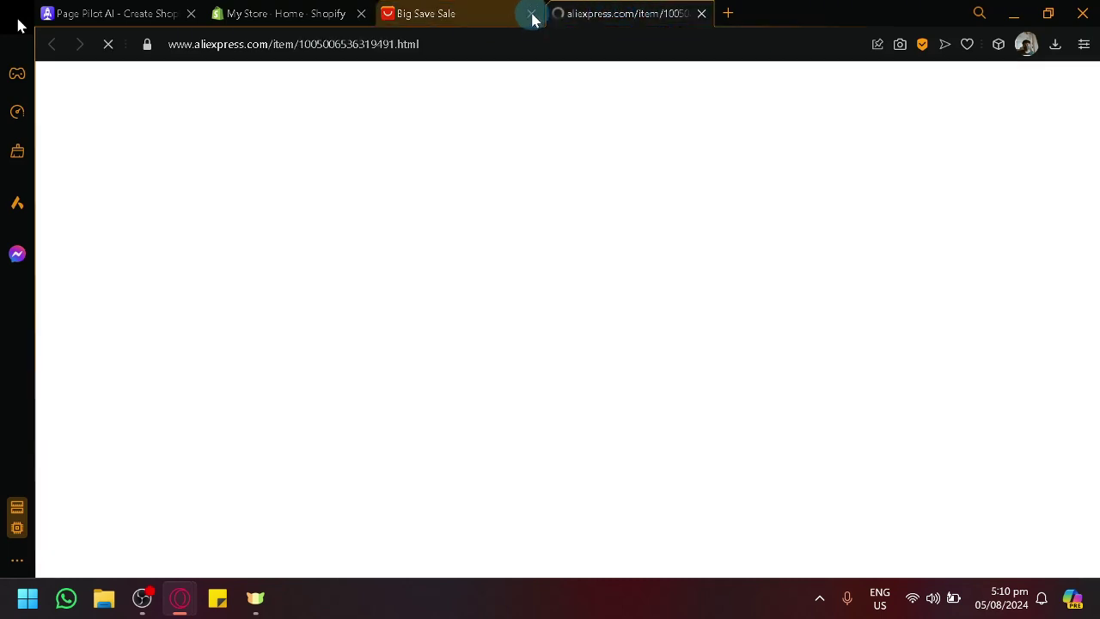
pyautogui.click(531, 14)
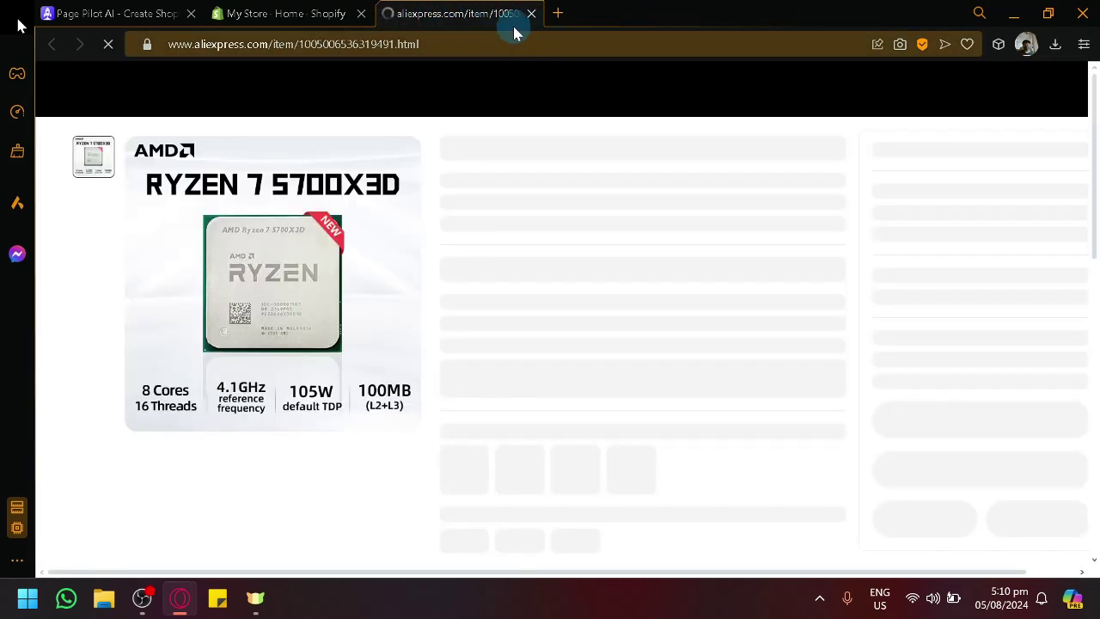
# - Copy the Ryzen 7 5700X3D page address and paste it as the Aliexpress Product URL in PagePilot
pyautogui.click(513, 40)
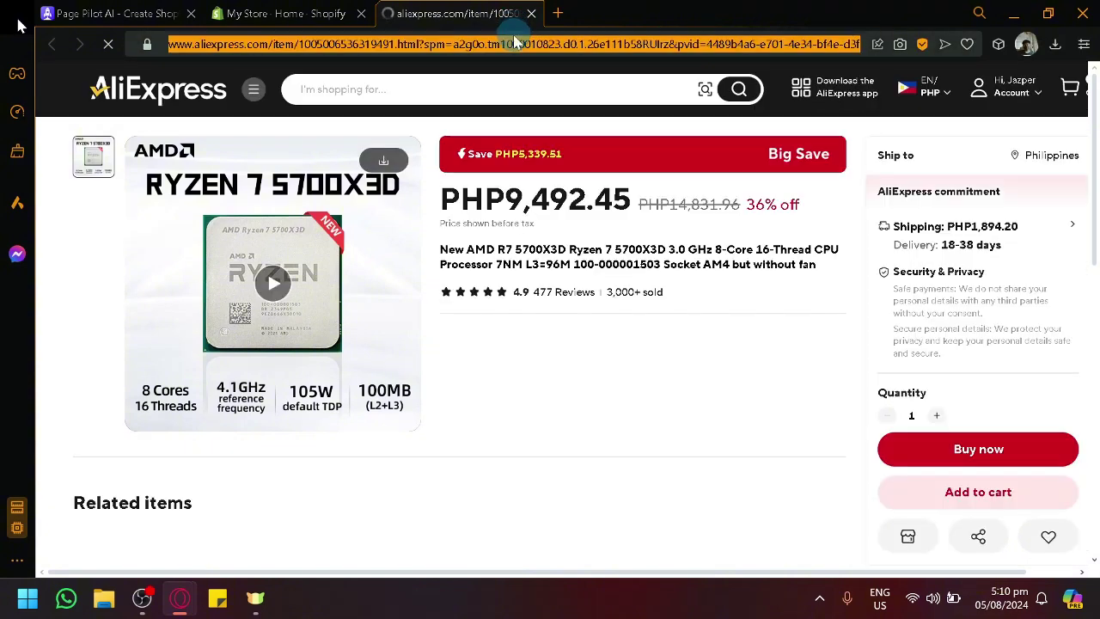
pyautogui.click(125, 11)
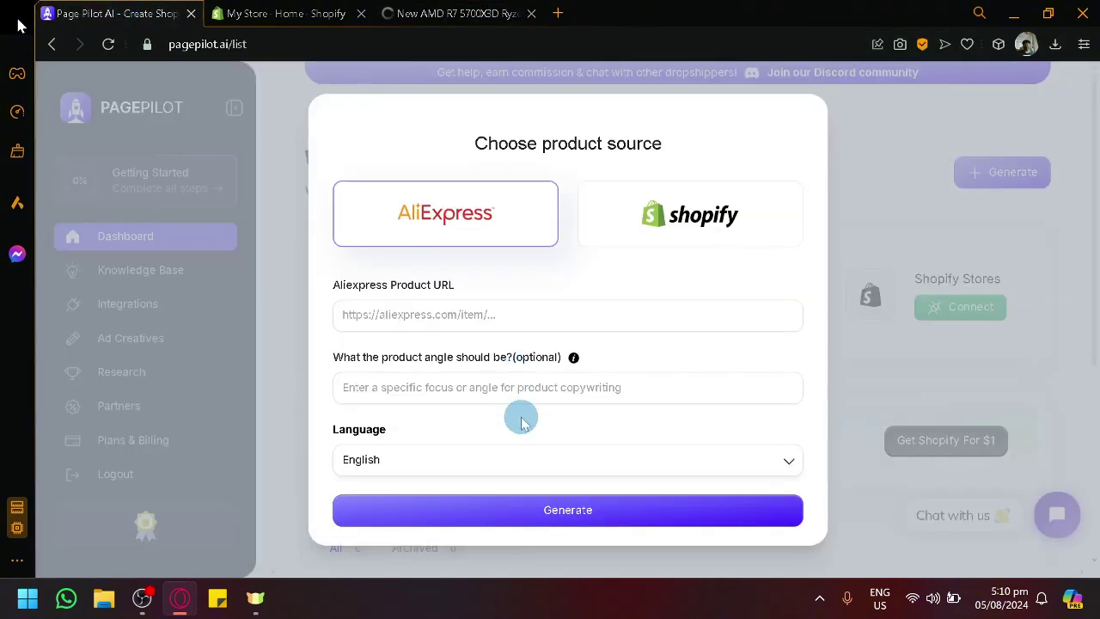
pyautogui.click(498, 316)
pyautogui.hotkey('ctrl', 'v')
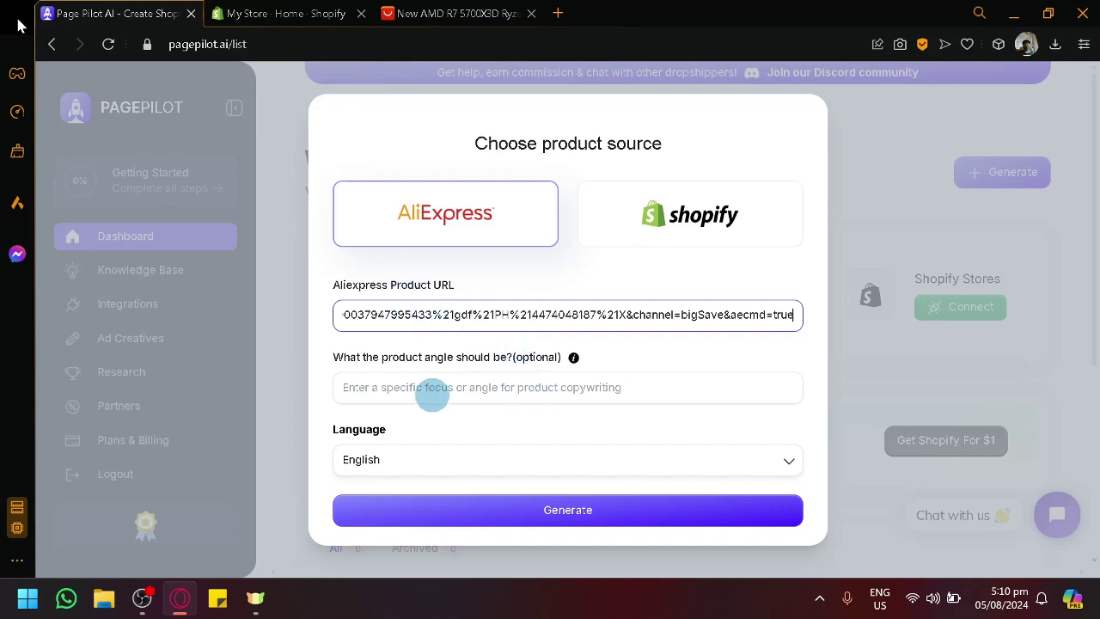
# - Generate the product page with English as the language, and look over the source AliExpress listing and its customer reviews
pyautogui.click(508, 455)
pyautogui.scroll(-1, 520, 248)
pyautogui.click(511, 479)
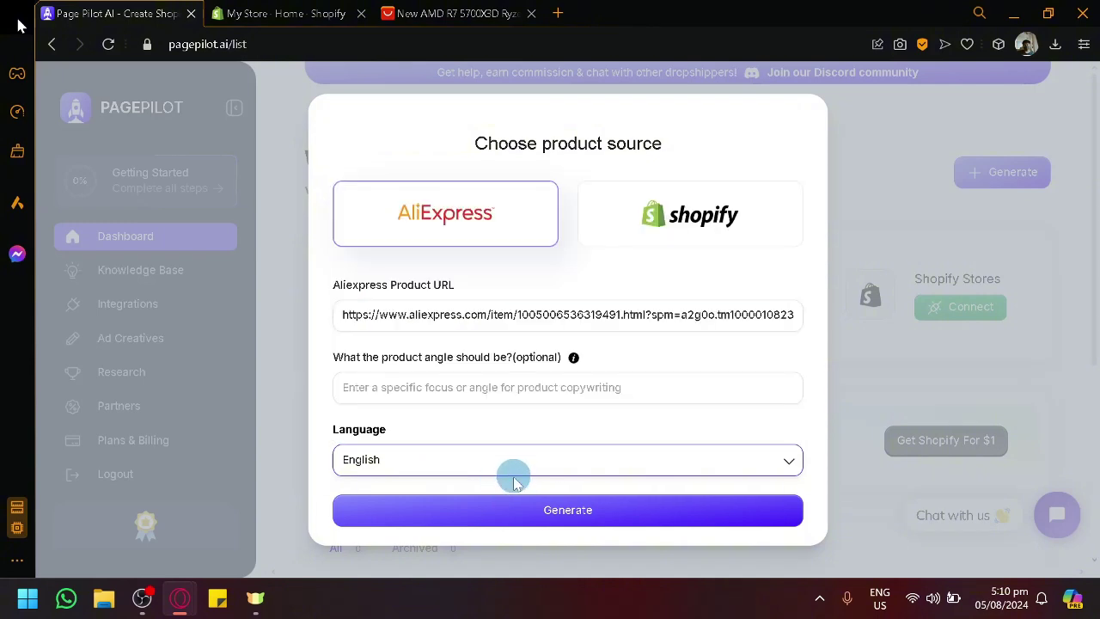
pyautogui.click(520, 511)
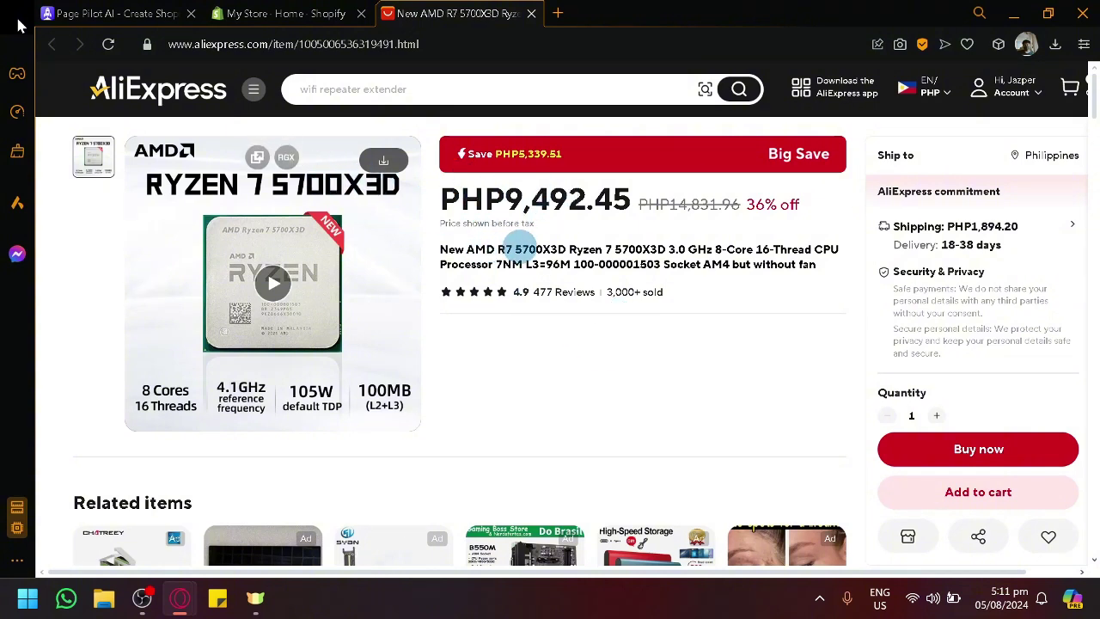
pyautogui.scroll(-20, 909, 236)
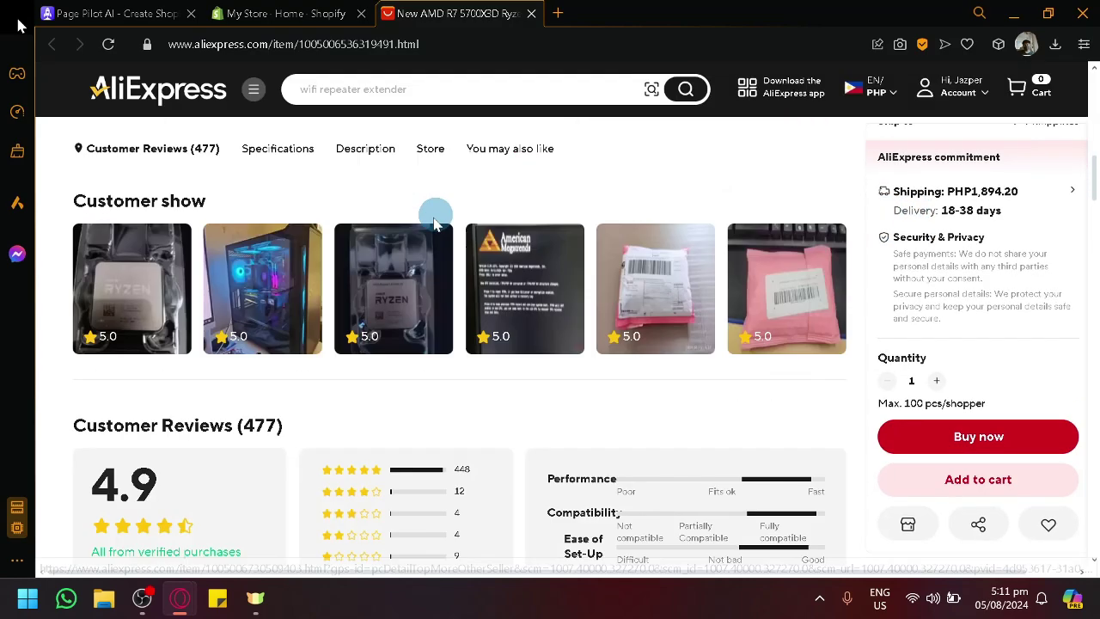
pyautogui.scroll(10, 533, 344)
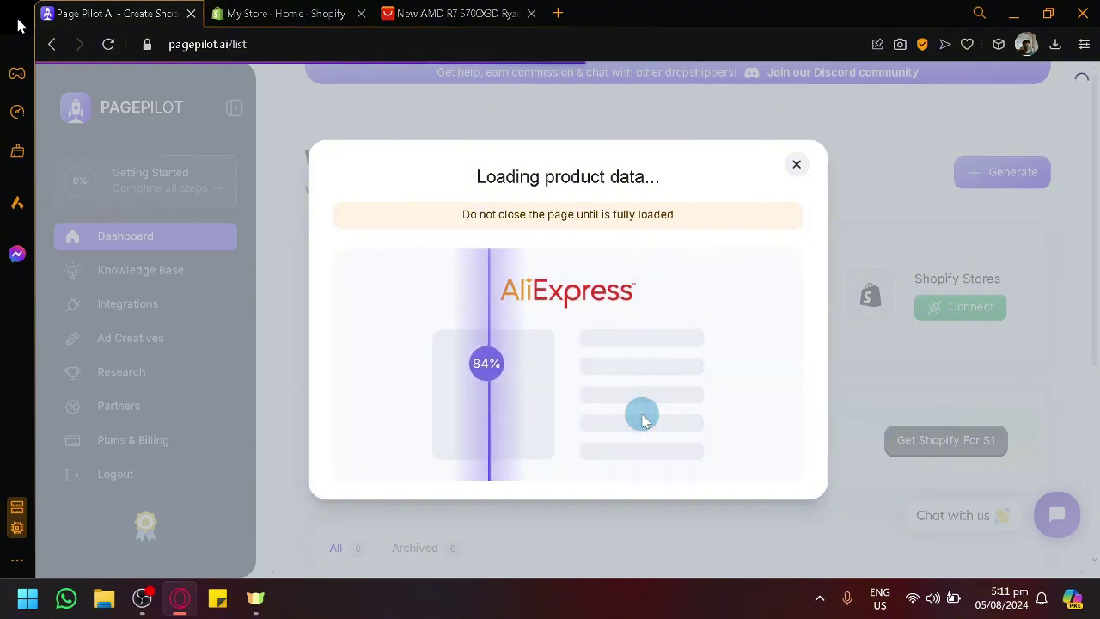
# - Switch to the Shopify admin, open the online store's themes page, and collapse the trial notice
pyautogui.click(293, 9)
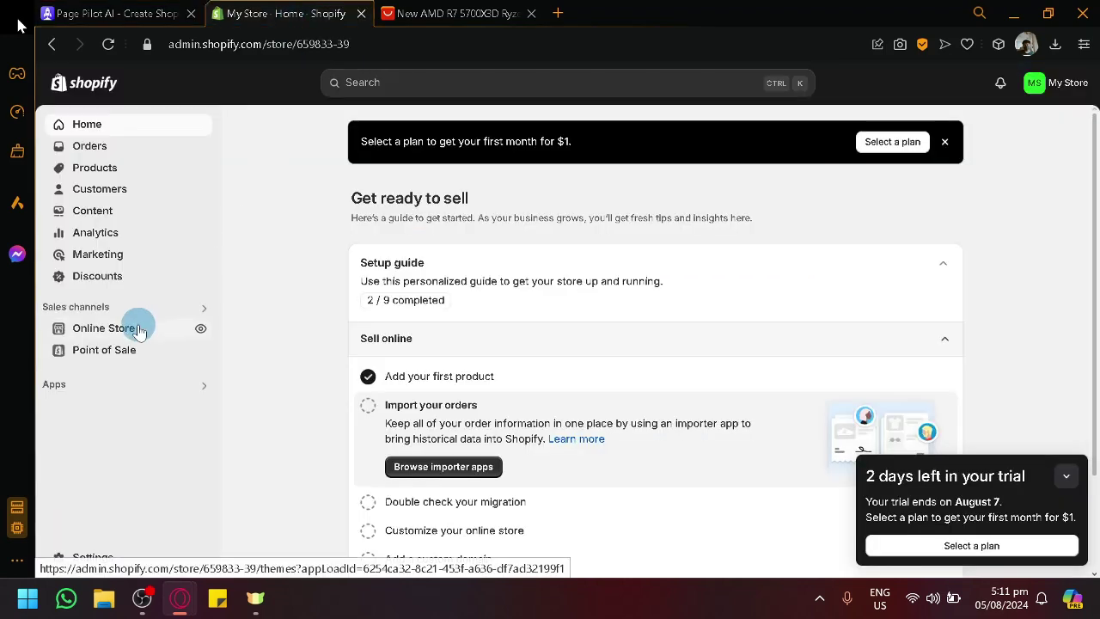
pyautogui.click(140, 331)
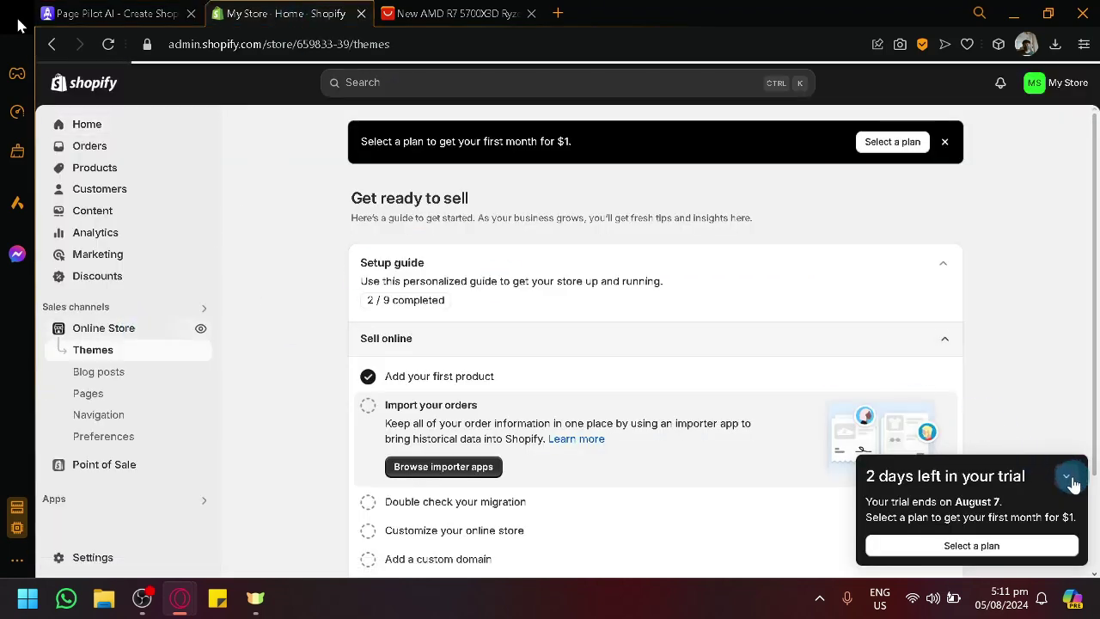
pyautogui.click(1067, 478)
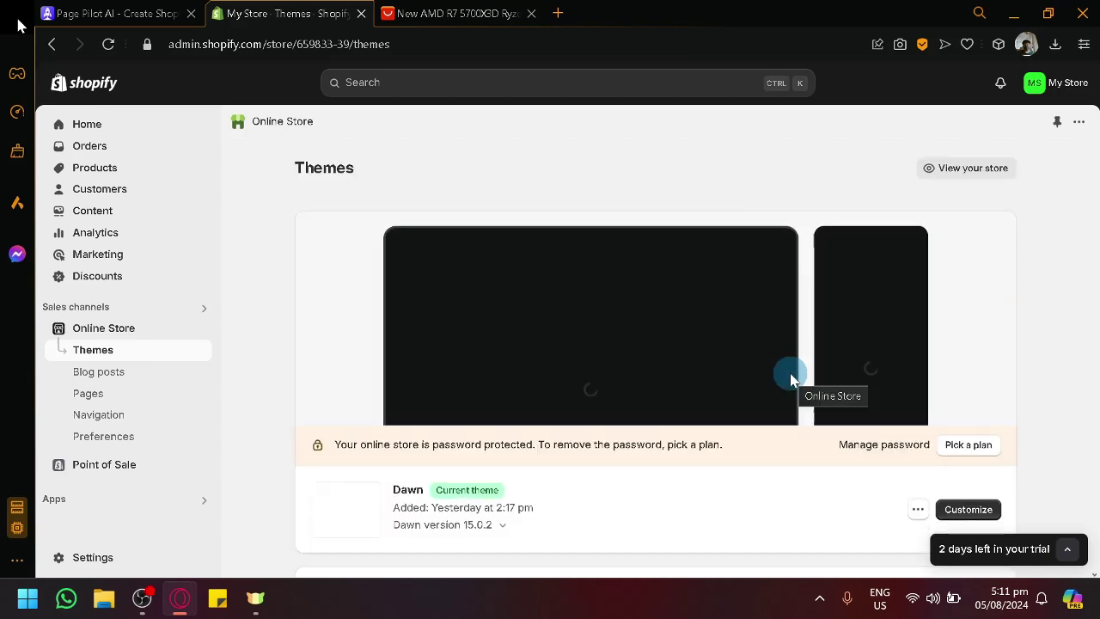
# - Open a preview of the current Dawn theme in a new tab and check PagePilot's product data loading
pyautogui.scroll(-1, 791, 373)
pyautogui.click(150, 10)
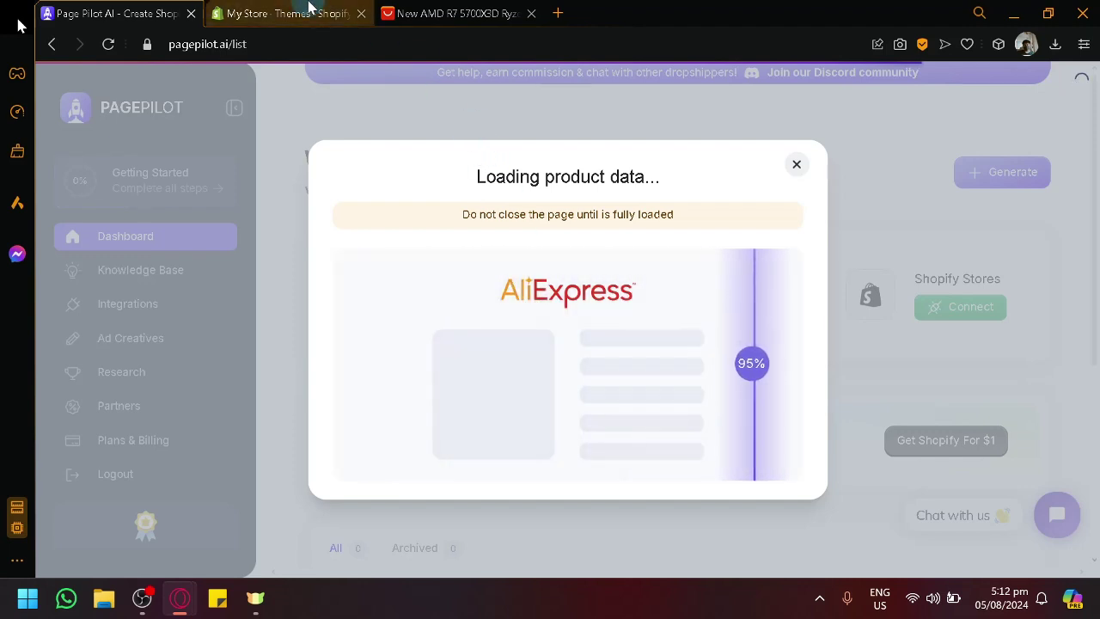
pyautogui.click(306, 12)
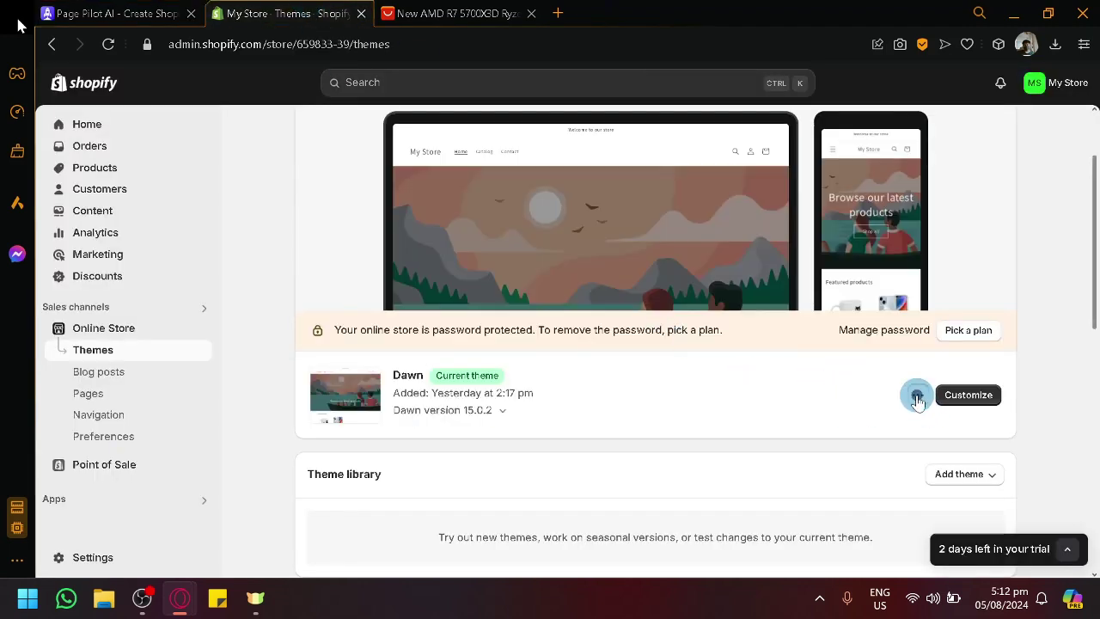
pyautogui.click(917, 397)
pyautogui.click(851, 227)
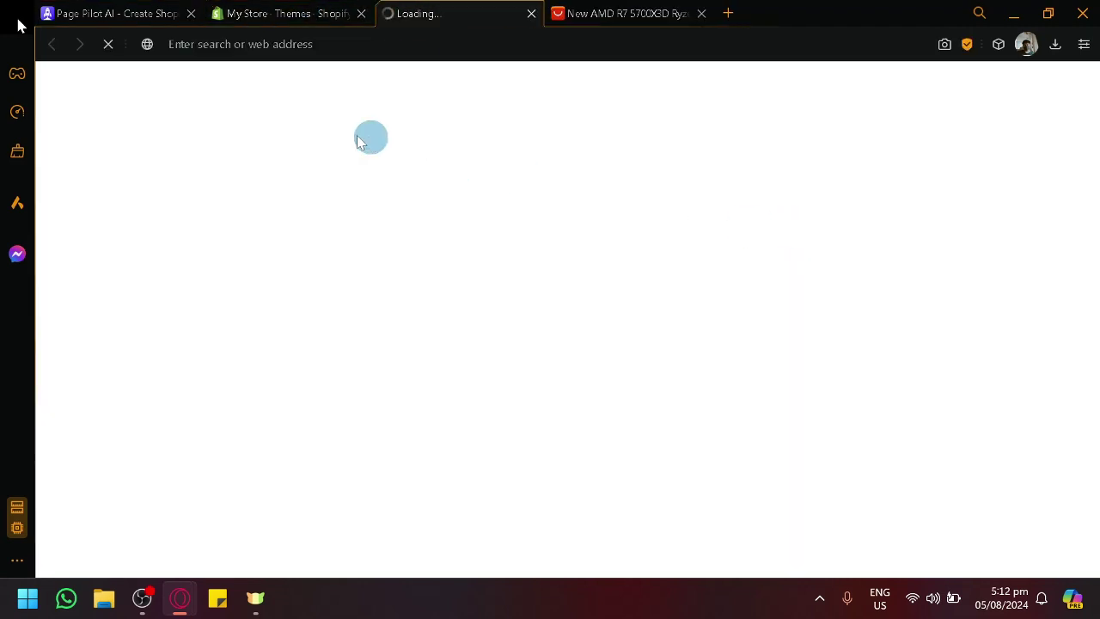
pyautogui.click(215, 9)
pyautogui.click(137, 7)
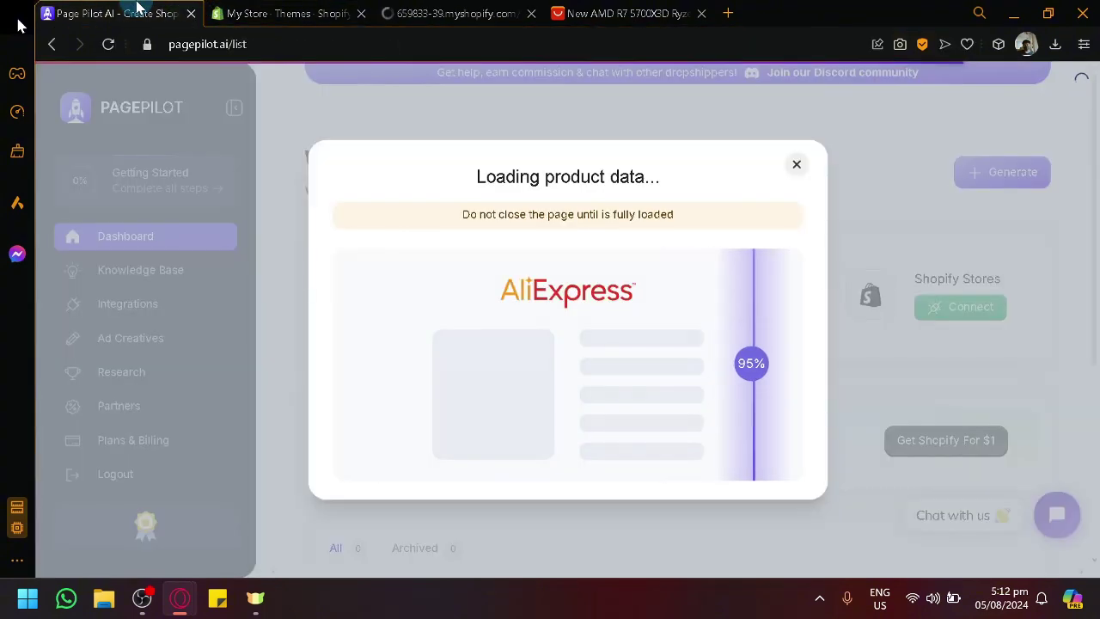
# - View the Orders and Products pages in the Shopify admin and check PagePilot's loading progress again
pyautogui.click(275, 13)
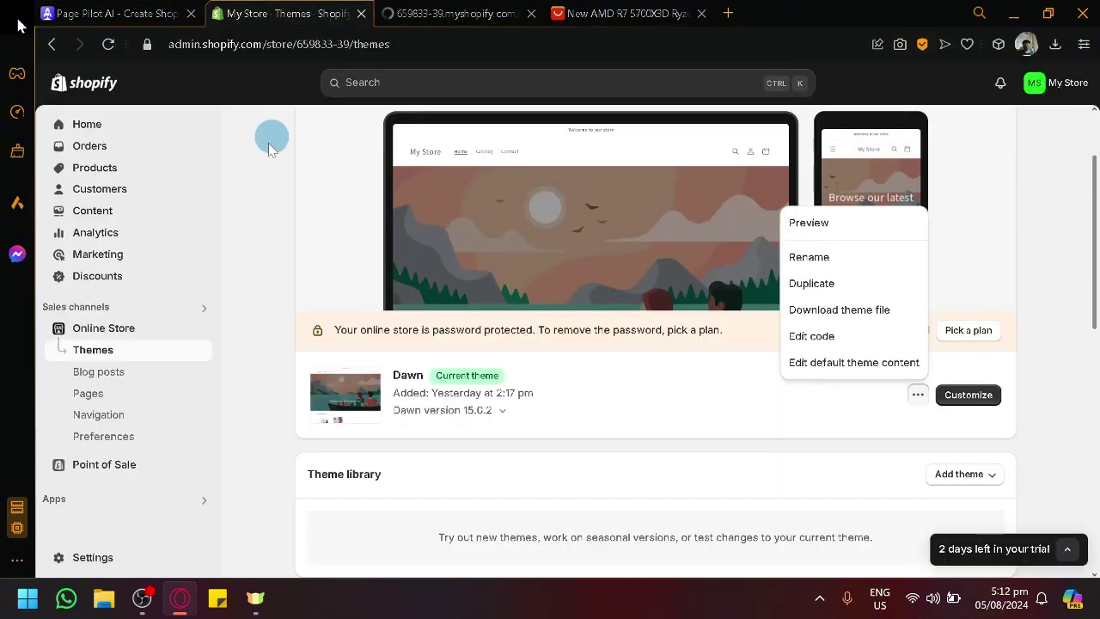
pyautogui.click(102, 147)
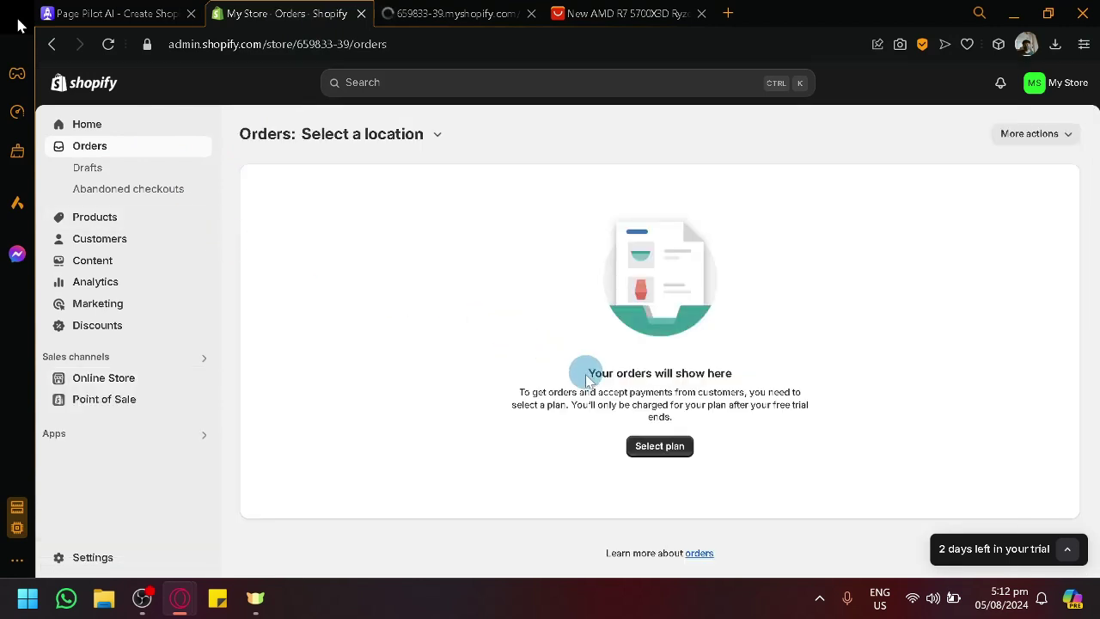
pyautogui.click(96, 219)
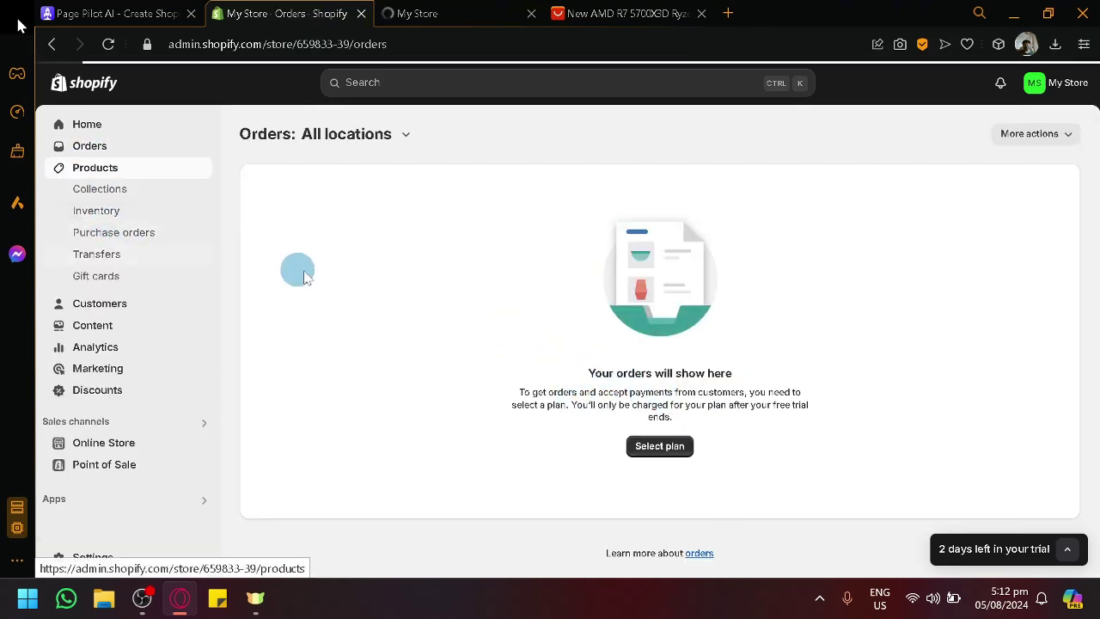
pyautogui.click(146, 10)
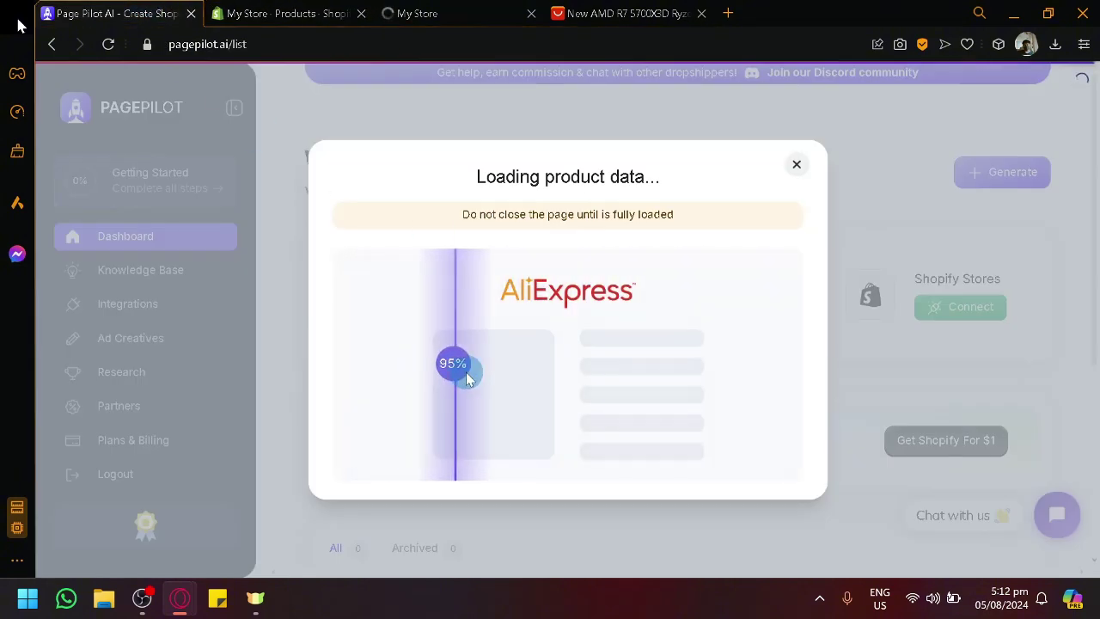
# - Open the Ceramic Mug, (11oz, 15oz) product page in the storefront preview and look through it down to the footer
pyautogui.click(452, 9)
pyautogui.scroll(-8, 464, 240)
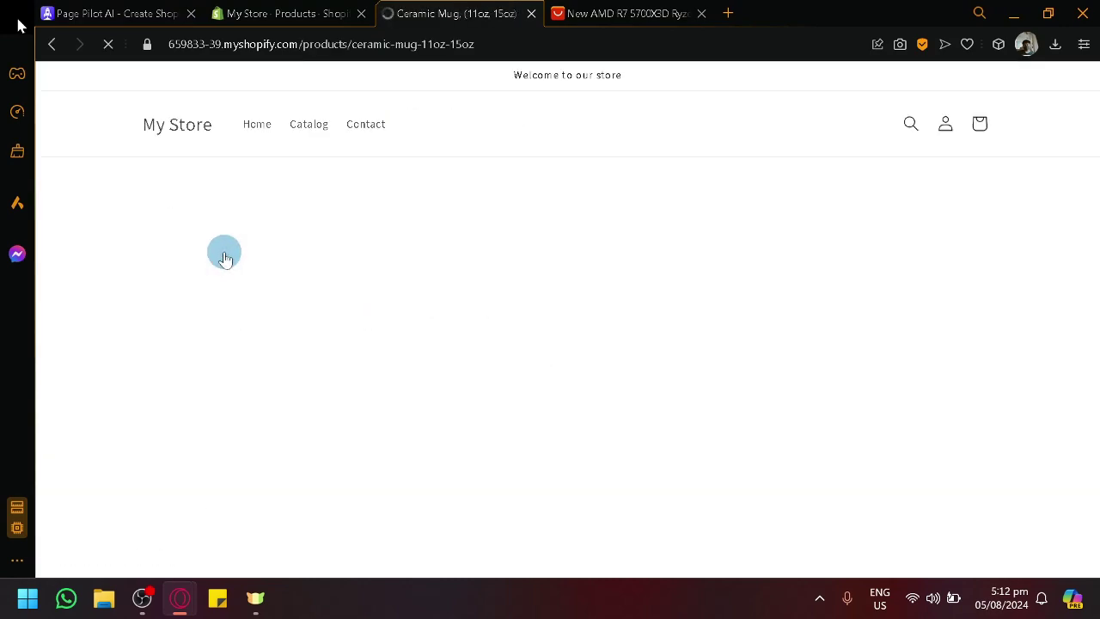
pyautogui.scroll(-5, 765, 248)
pyautogui.scroll(-3, 766, 249)
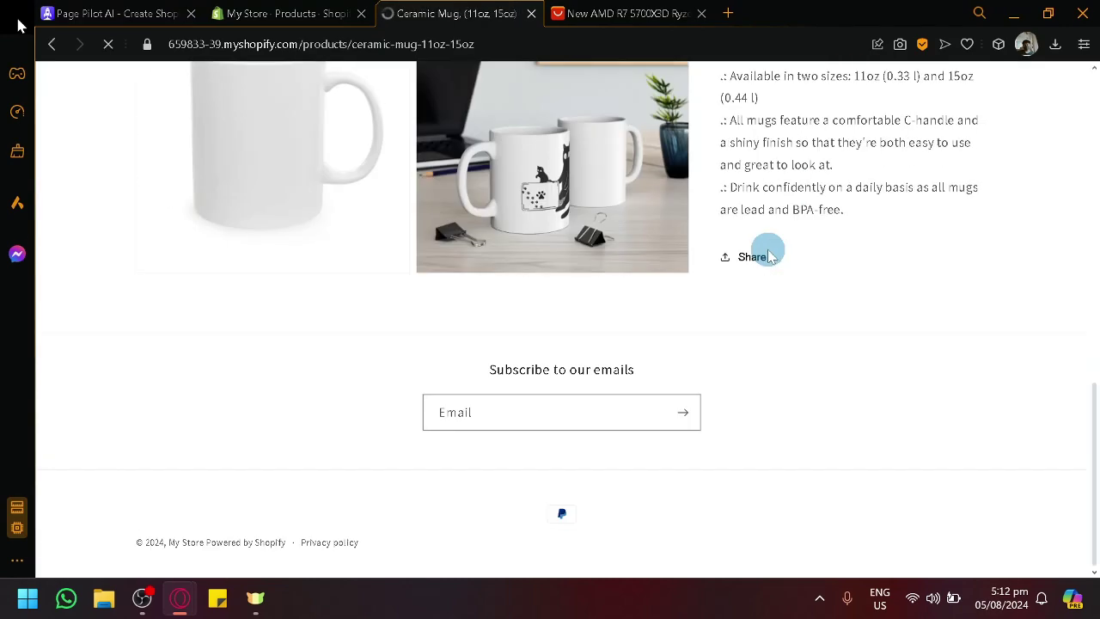
pyautogui.click(86, 10)
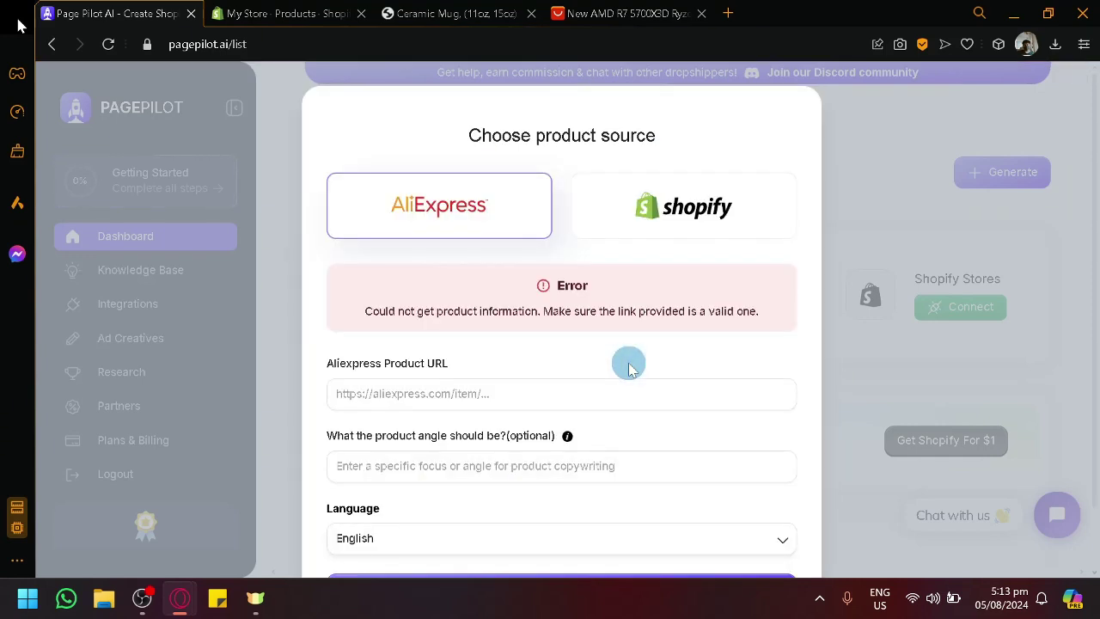
pyautogui.scroll(-1, 569, 369)
pyautogui.scroll(1, 541, 343)
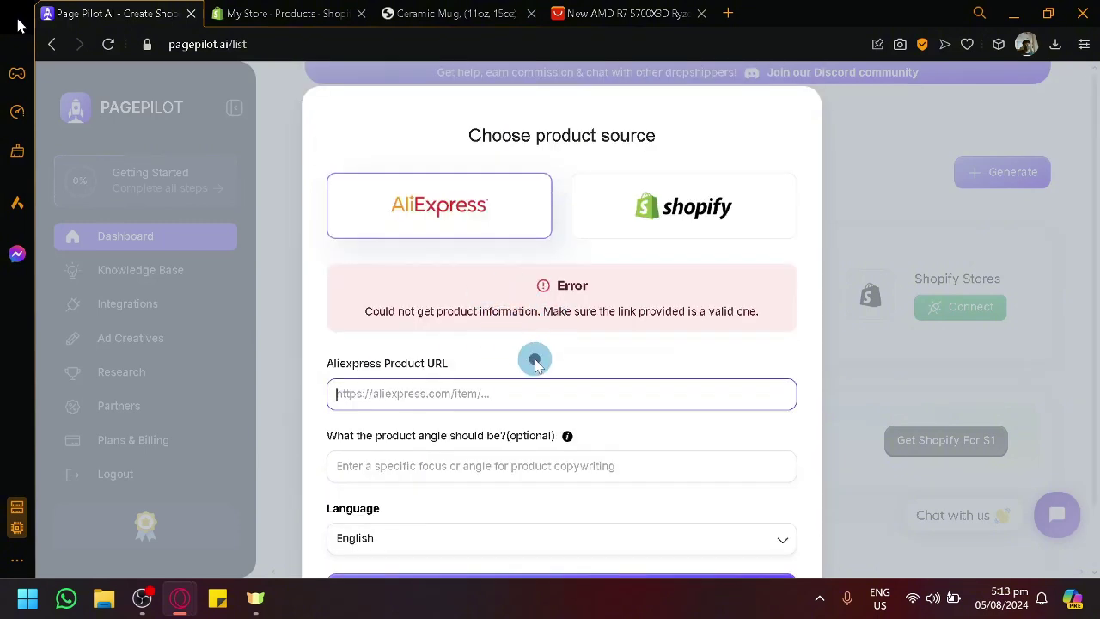
pyautogui.scroll(-1, 532, 339)
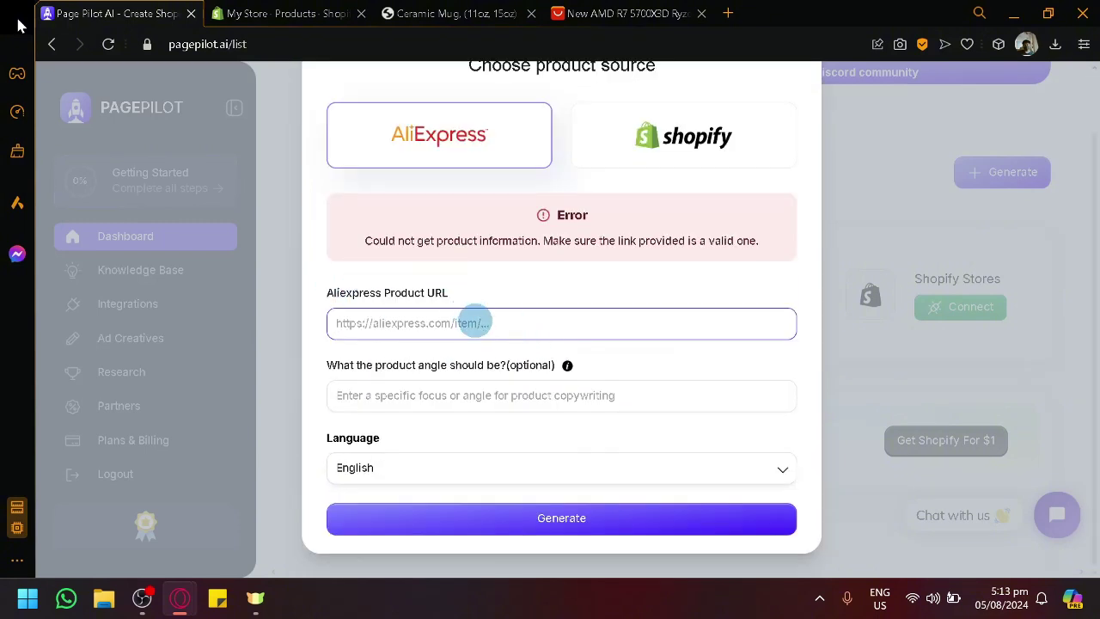
pyautogui.click(587, 10)
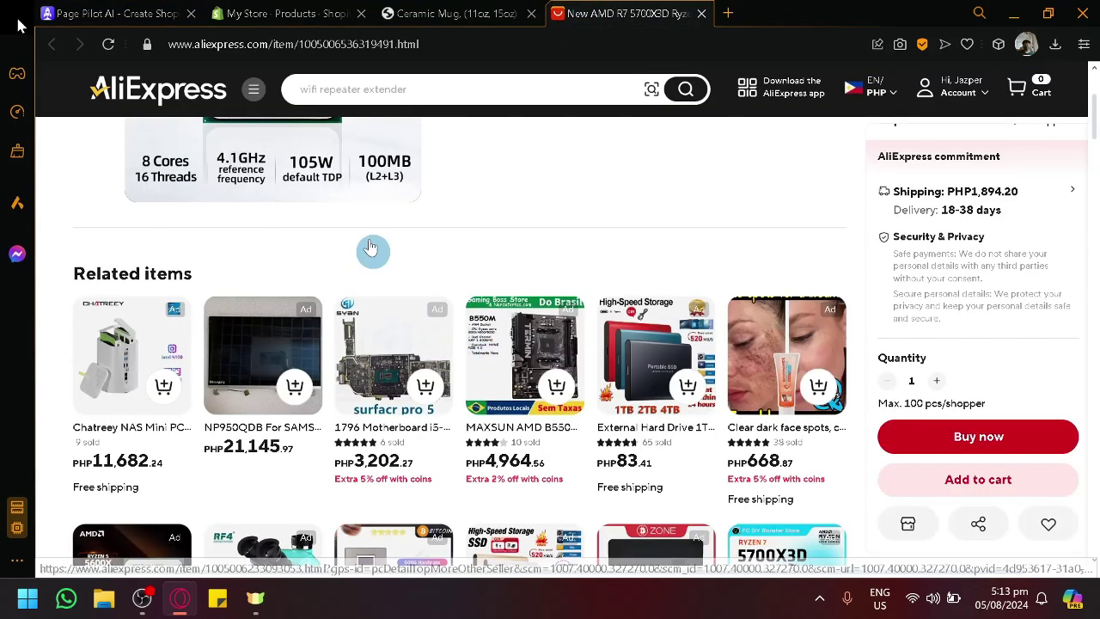
pyautogui.scroll(3, 510, 214)
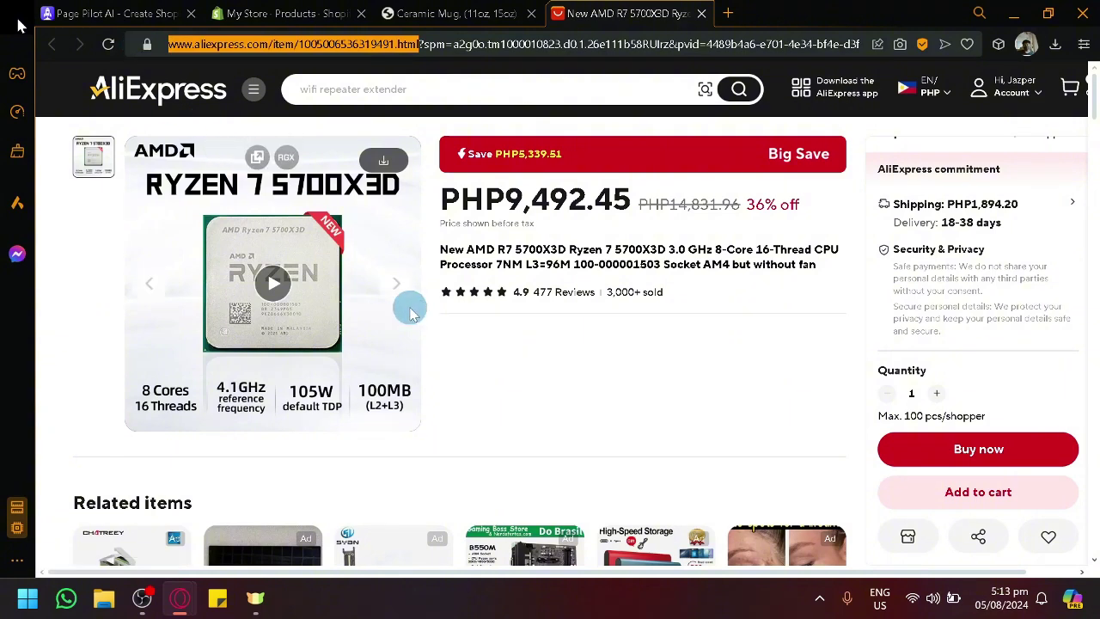
pyautogui.click(95, 8)
pyautogui.write('https://www.aliexpress.com/item/1005006536319491.html')
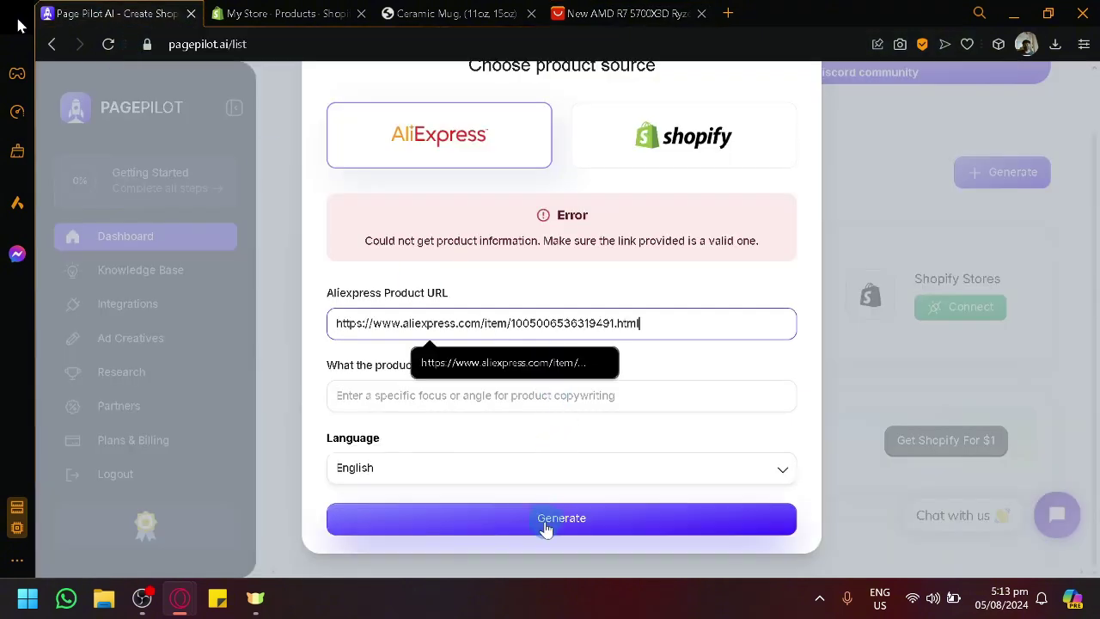
pyautogui.click(553, 520)
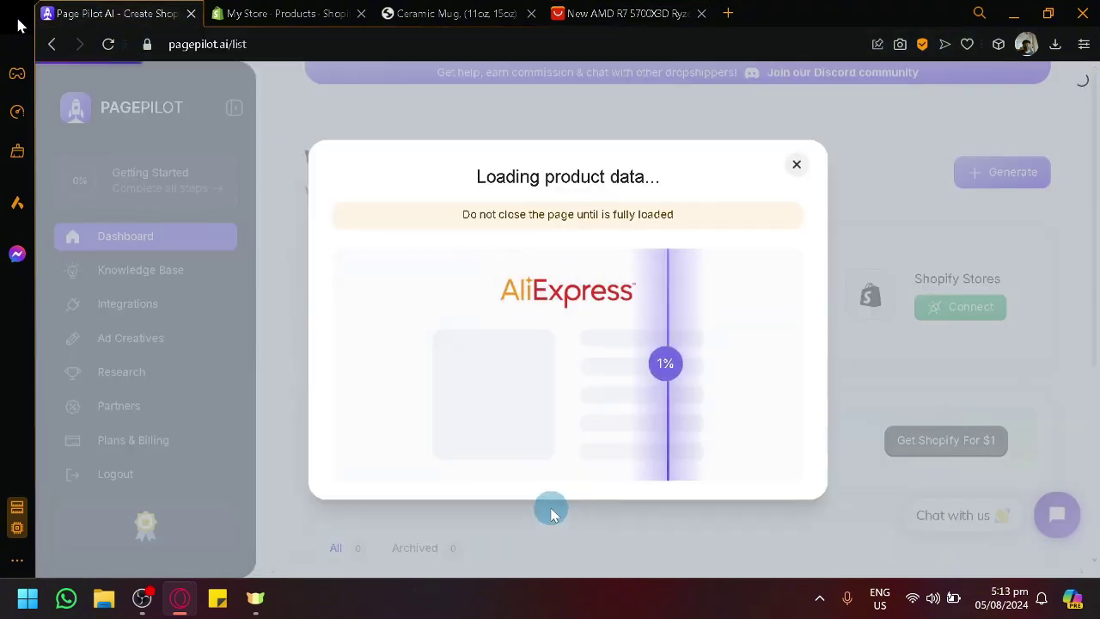
# - Return to the AliExpress home page and open the 1200Mbps Wireless WiFi Repeater listing under More to love
pyautogui.click(625, 13)
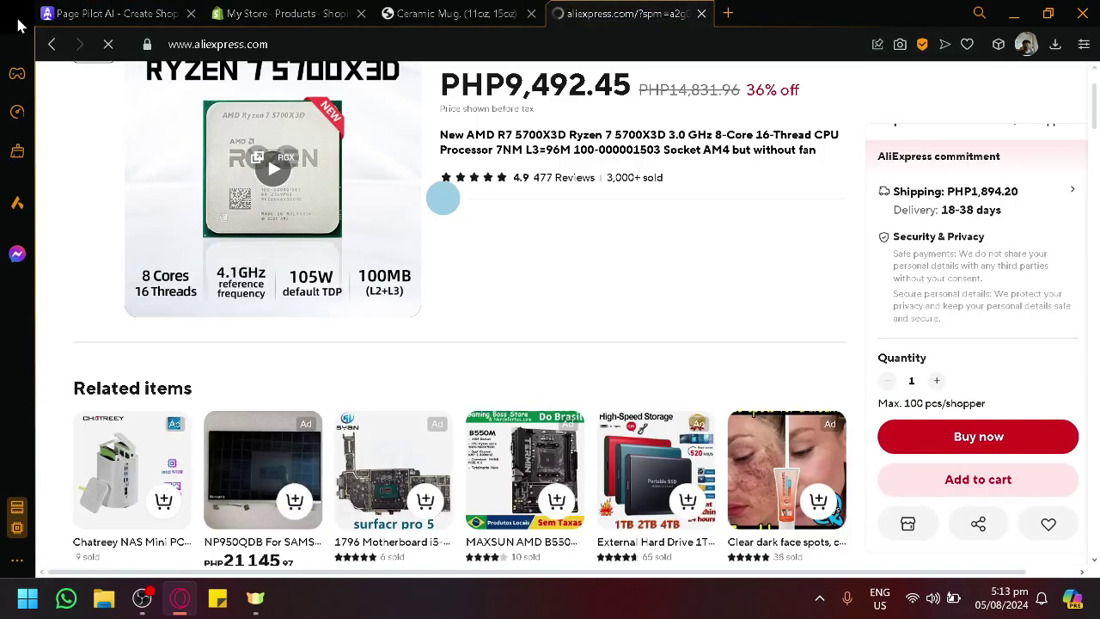
pyautogui.scroll(-10, 499, 247)
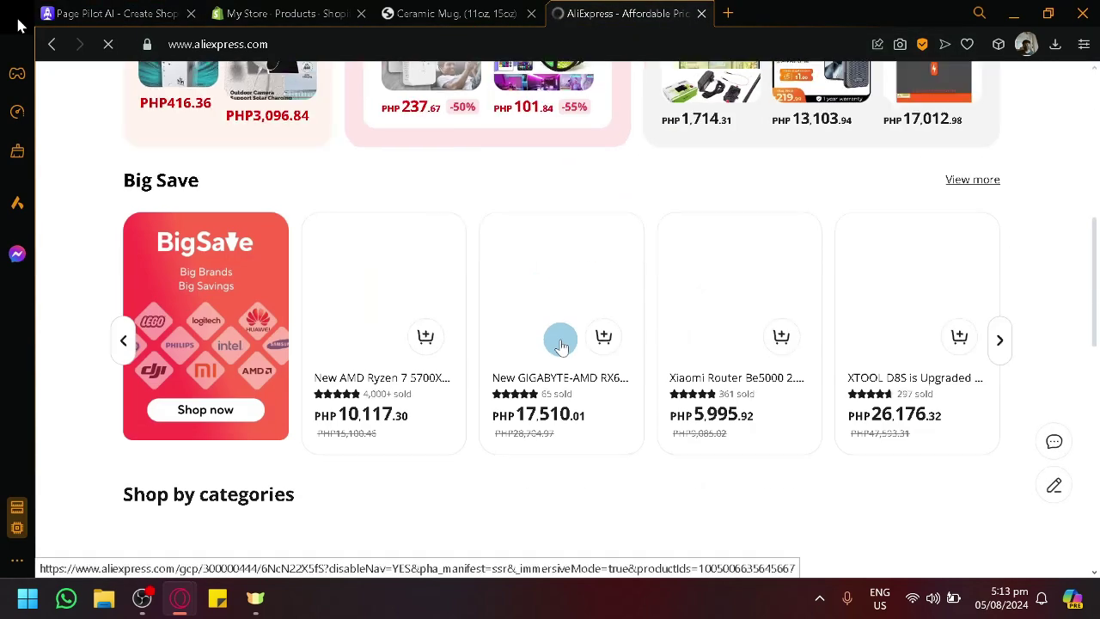
pyautogui.scroll(2, 533, 336)
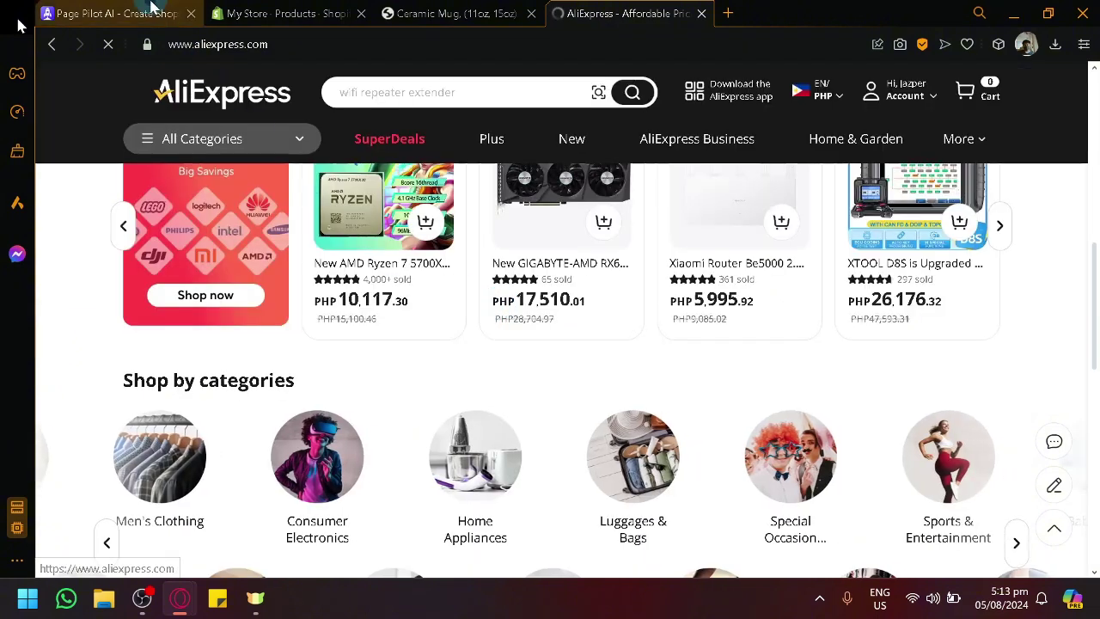
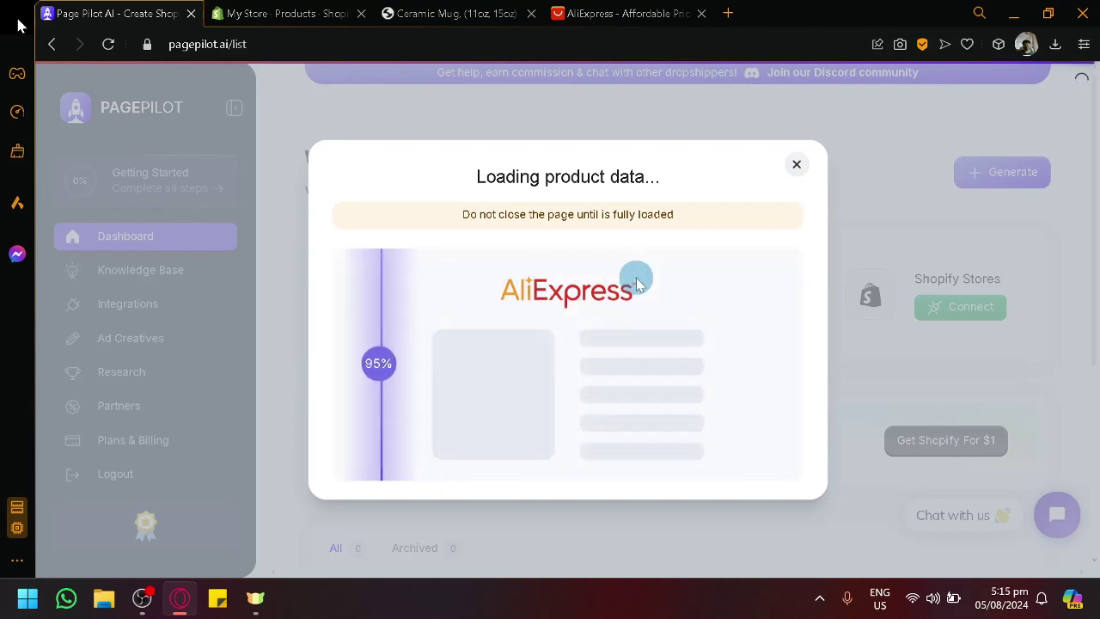
pyautogui.click(602, 7)
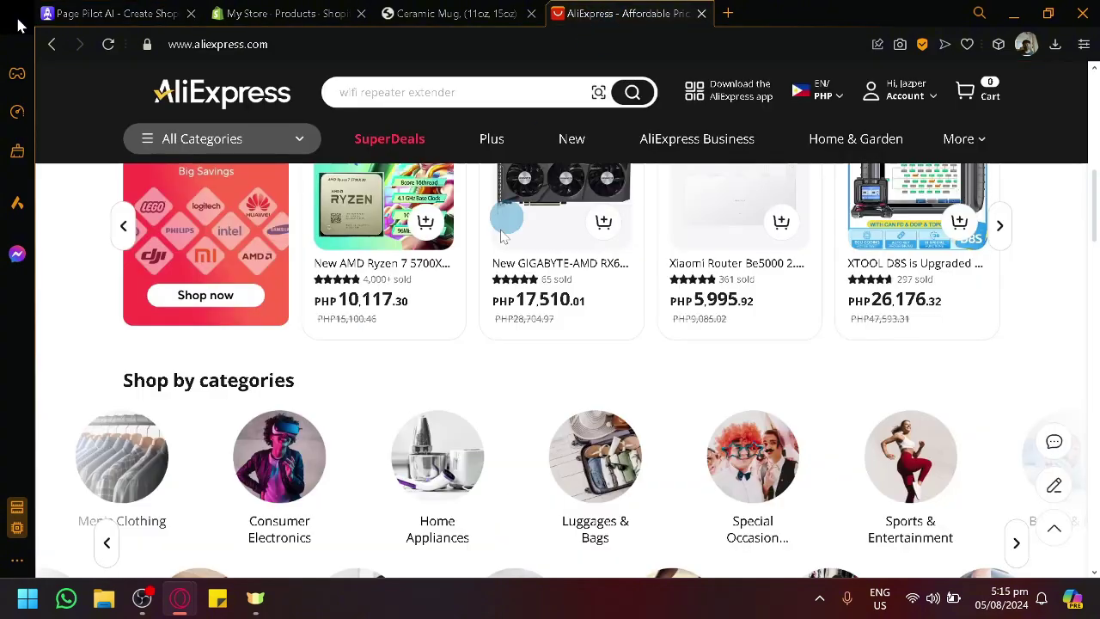
pyautogui.scroll(-5, 494, 279)
pyautogui.scroll(-3, 545, 202)
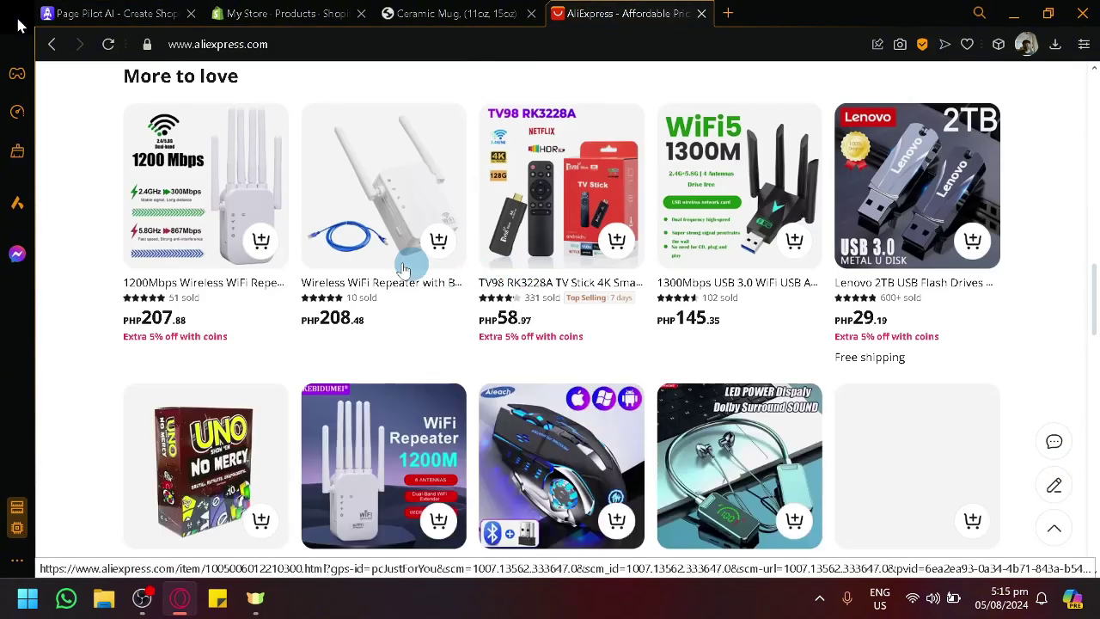
pyautogui.click(240, 295)
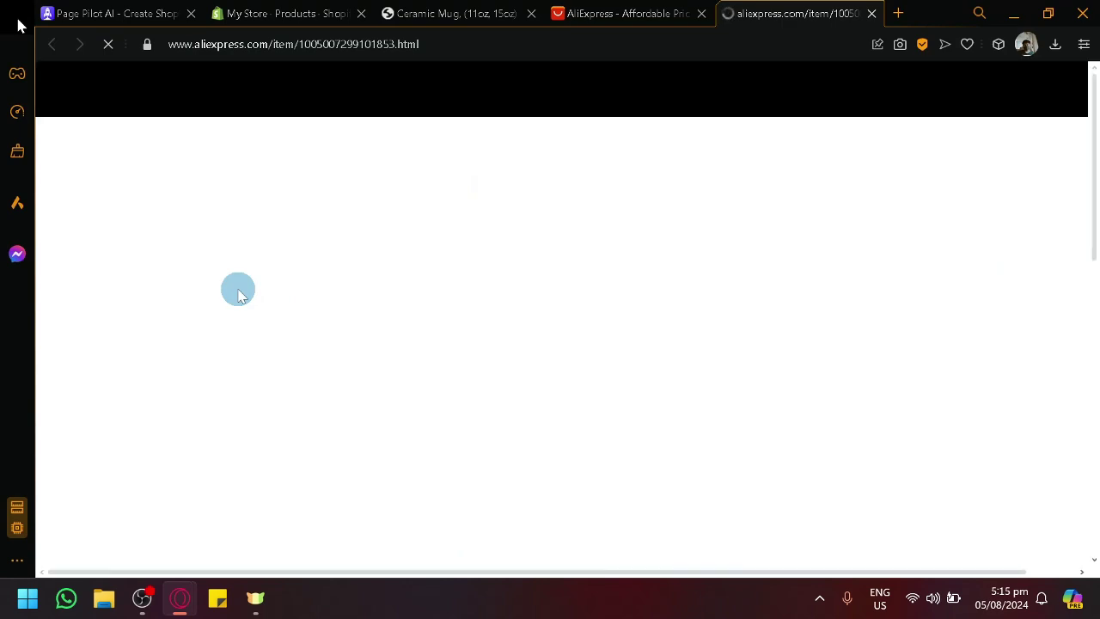
# - Copy the 1200Mbps WiFi repeater's full page address into PagePilot as the Aliexpress Product URL and generate the product page in English
pyautogui.click(116, 10)
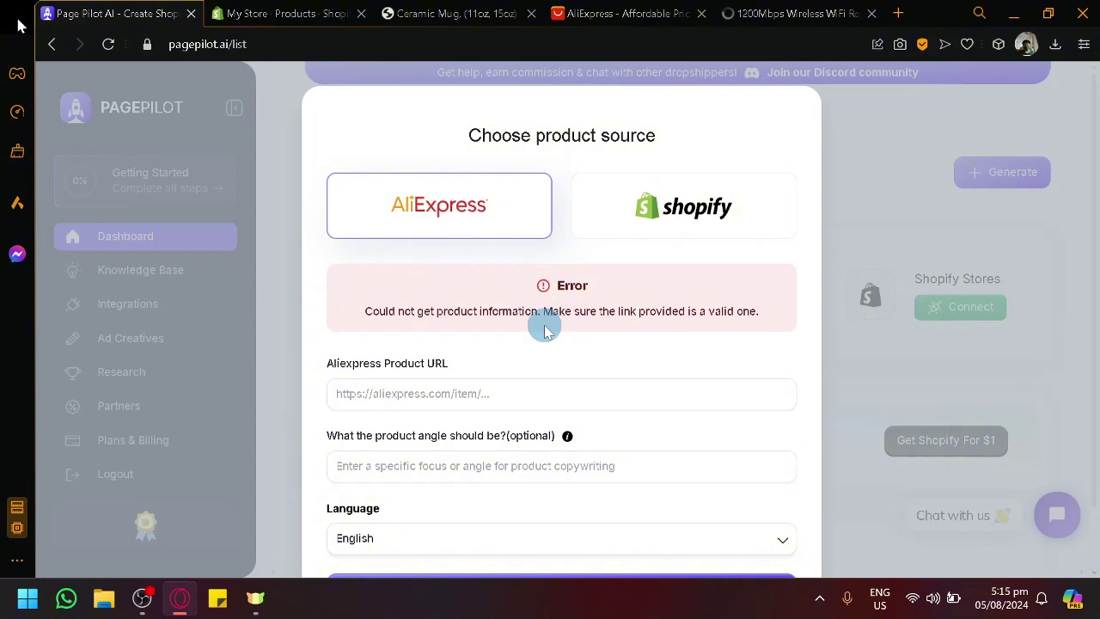
pyautogui.click(774, 14)
pyautogui.click(598, 48)
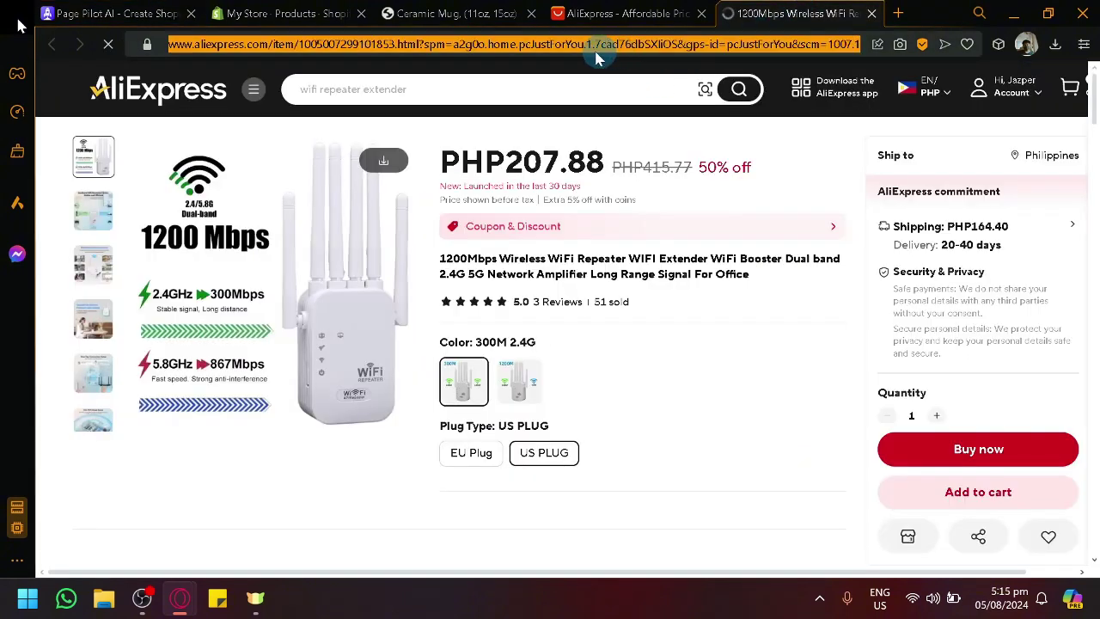
pyautogui.click(163, 14)
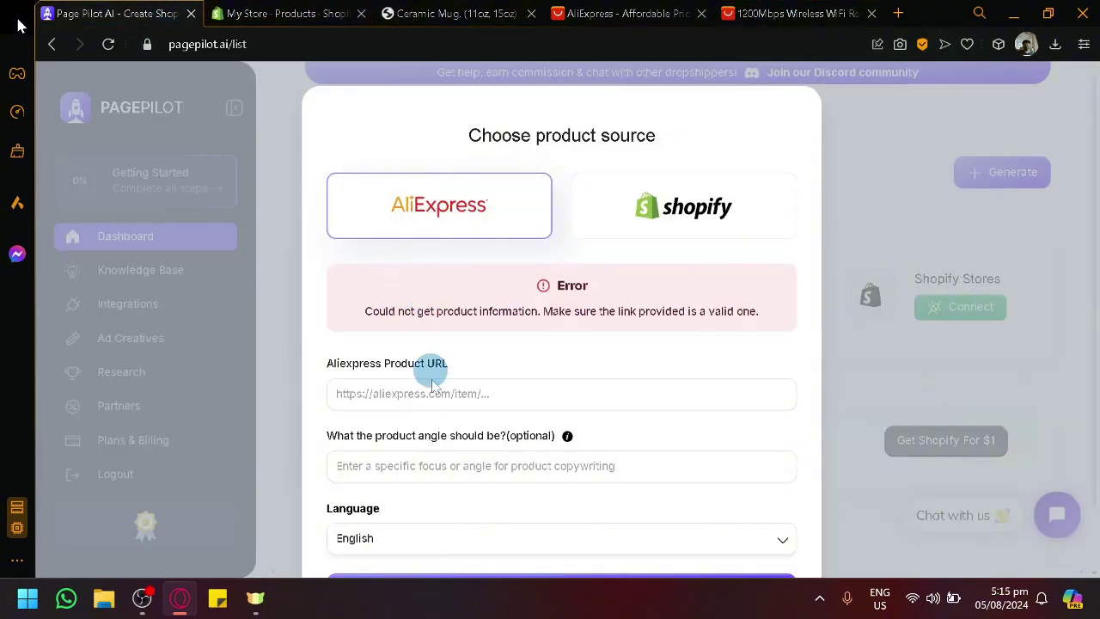
pyautogui.scroll(-2, 464, 438)
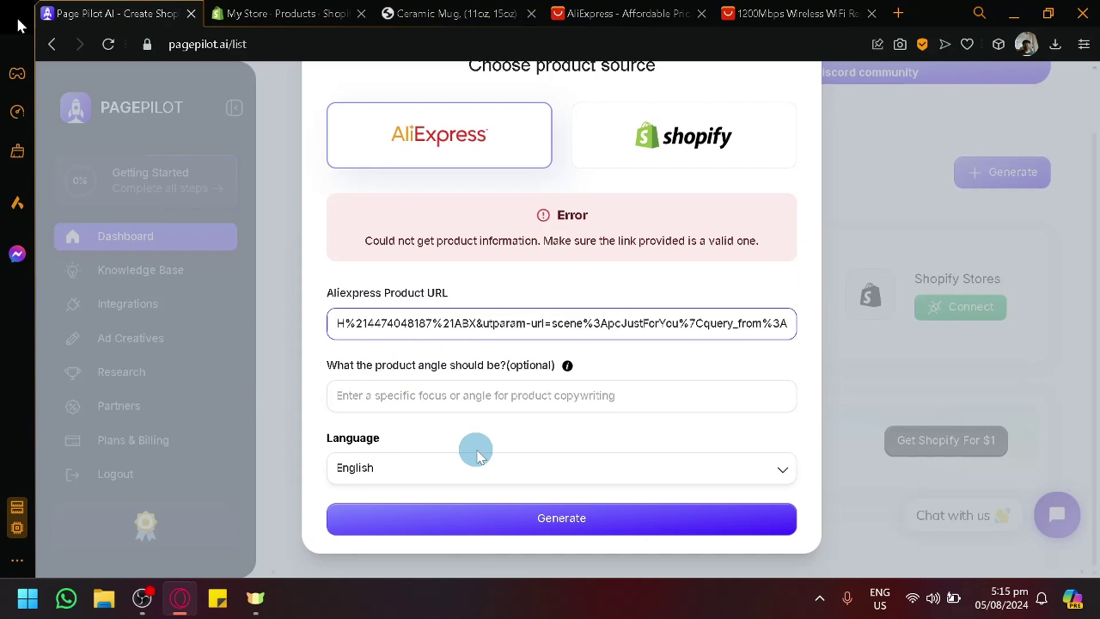
pyautogui.click(489, 521)
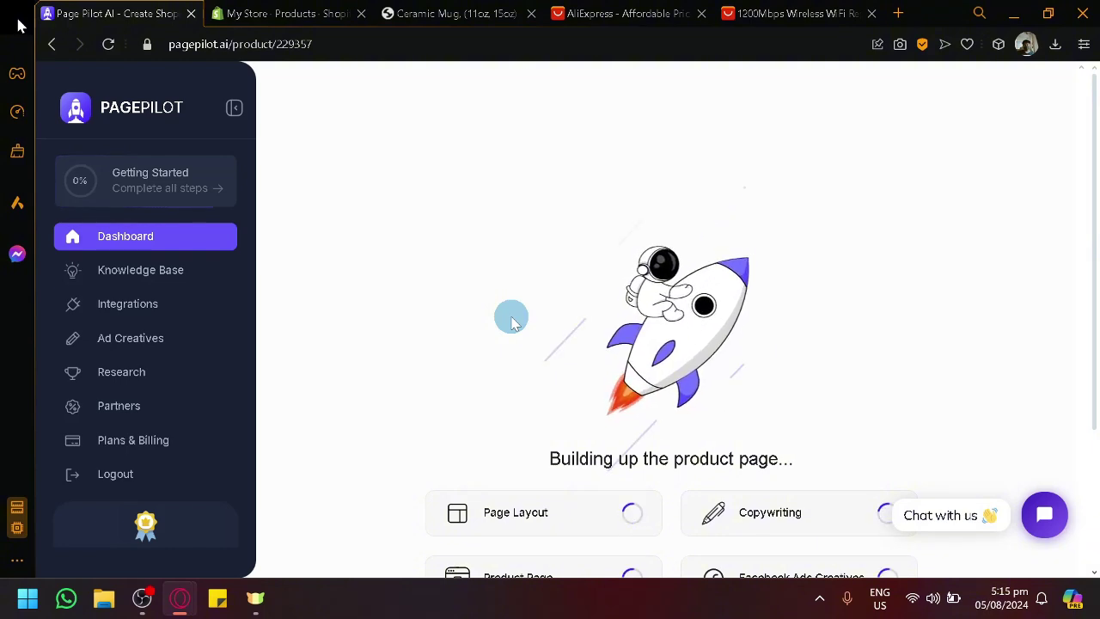
# - Check the product page's build progress in PagePilot and look over the source WiFi repeater listing and the AliExpress home page
pyautogui.scroll(-2, 516, 318)
pyautogui.scroll(2, 530, 307)
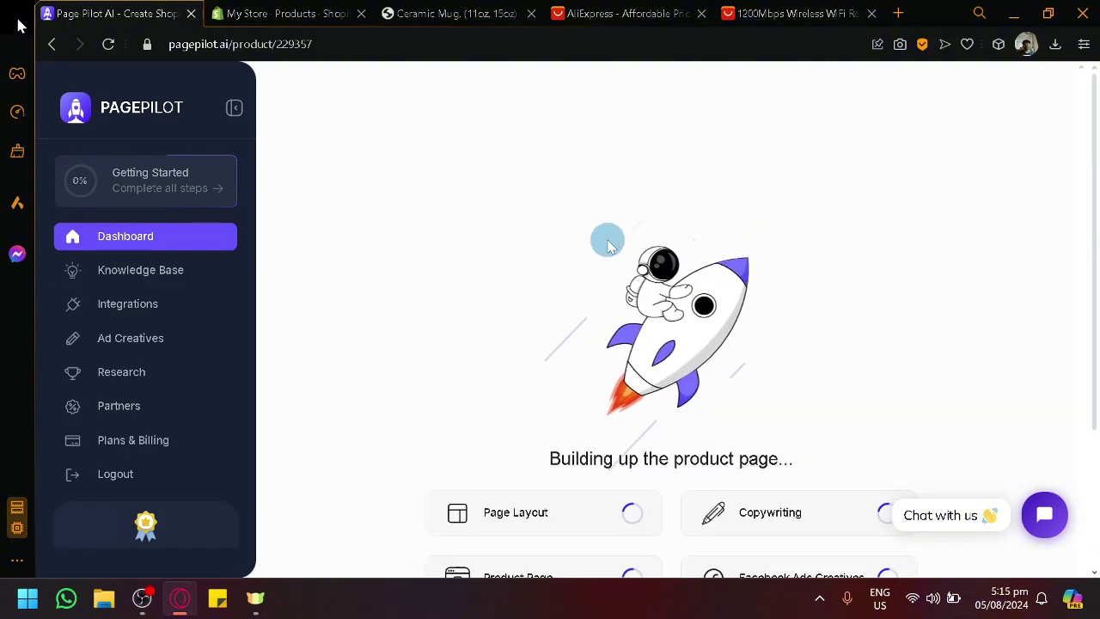
pyautogui.scroll(-3, 608, 245)
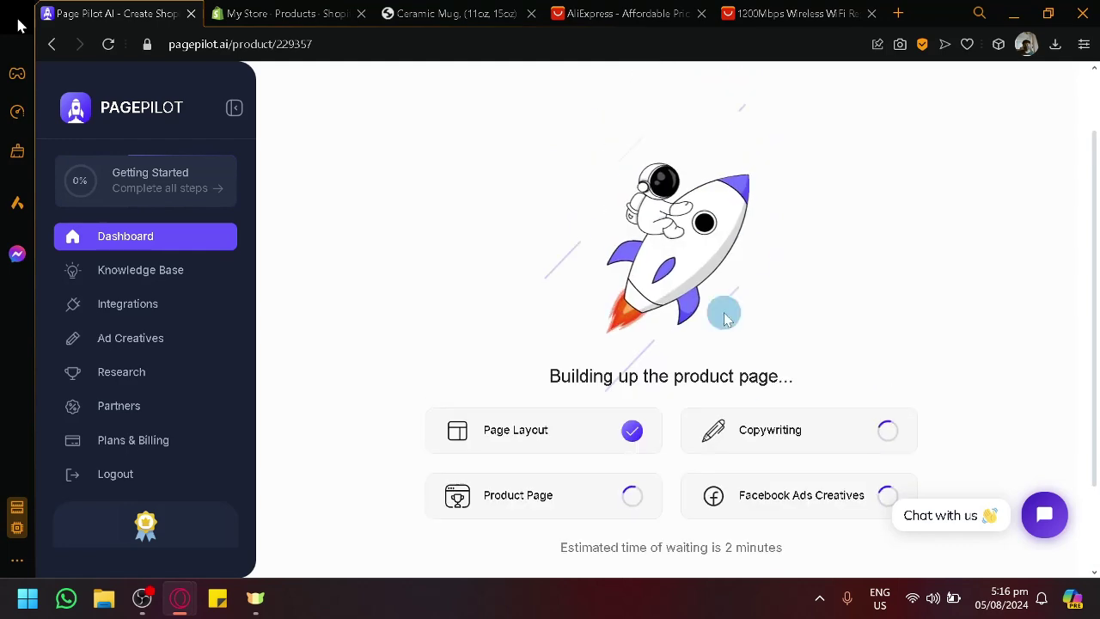
pyautogui.scroll(2, 685, 255)
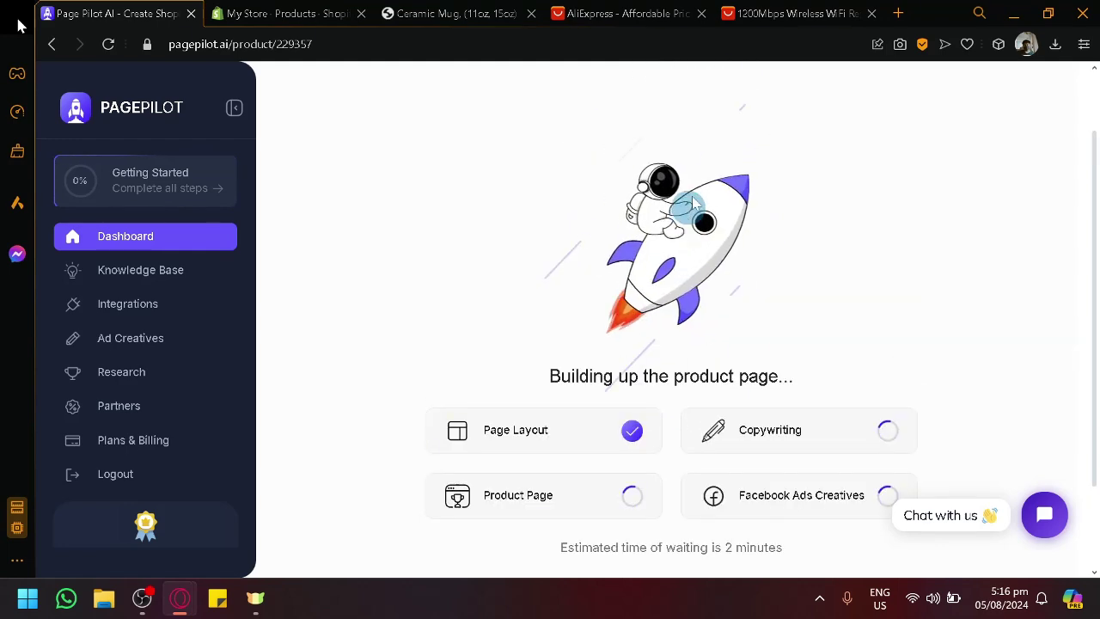
pyautogui.click(794, 13)
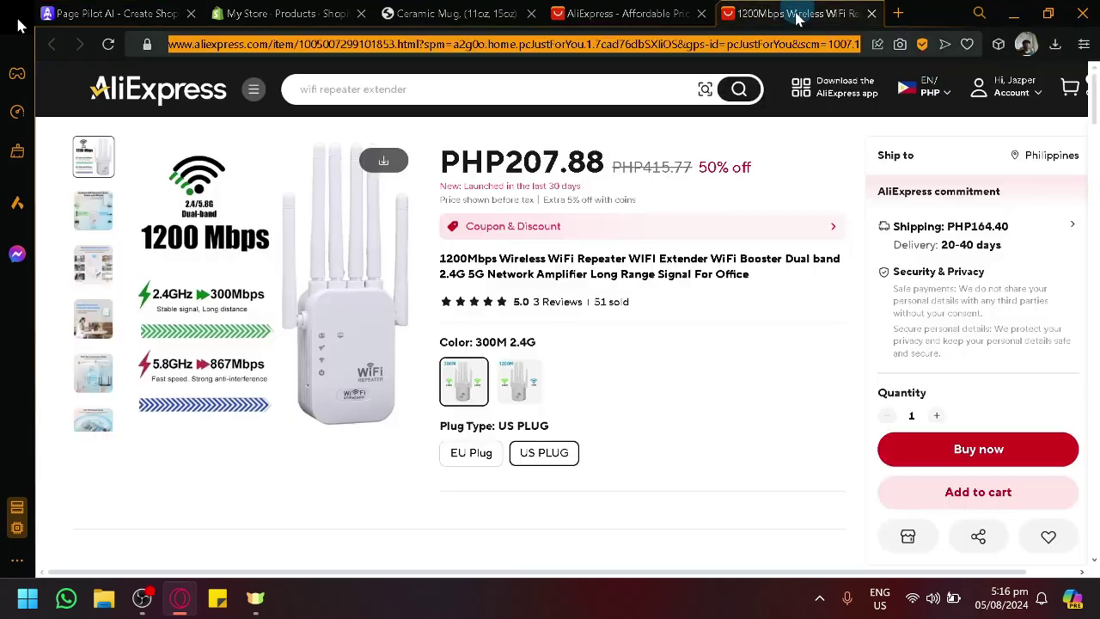
pyautogui.scroll(-2, 610, 298)
pyautogui.scroll(2, 610, 297)
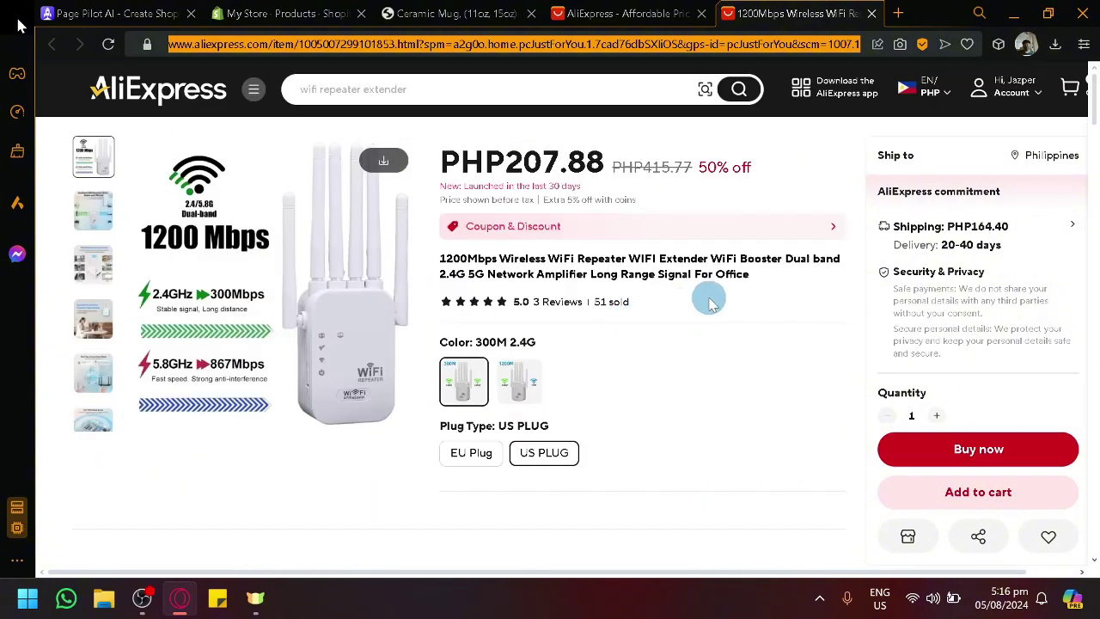
pyautogui.click(638, 9)
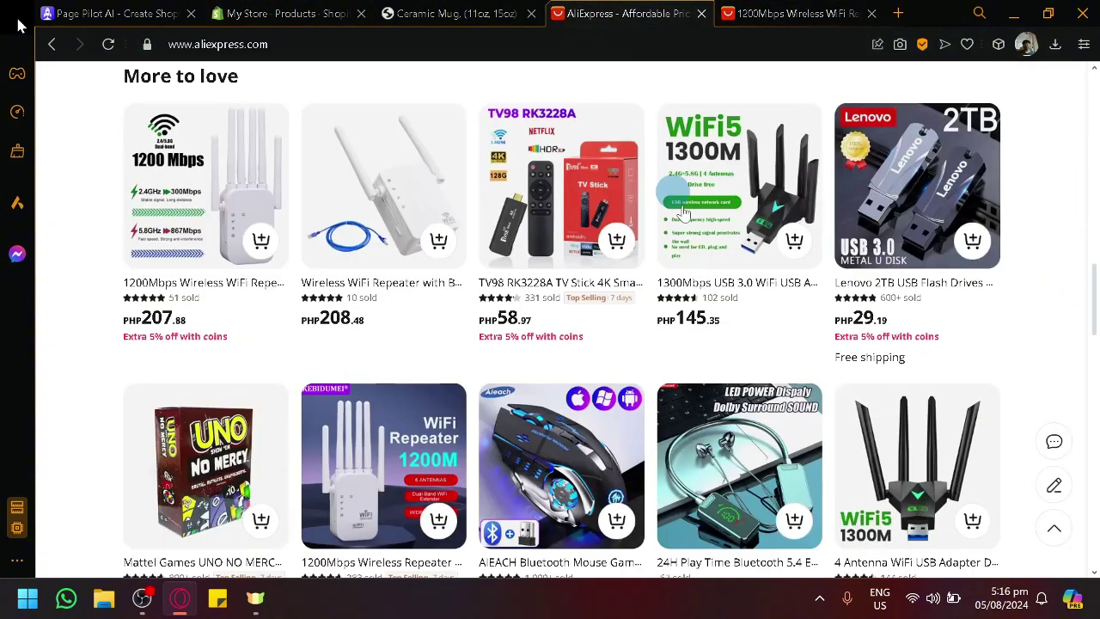
# - Close the AliExpress home page and return to the generated WiFi extender page in PagePilot
pyautogui.scroll(10, 708, 263)
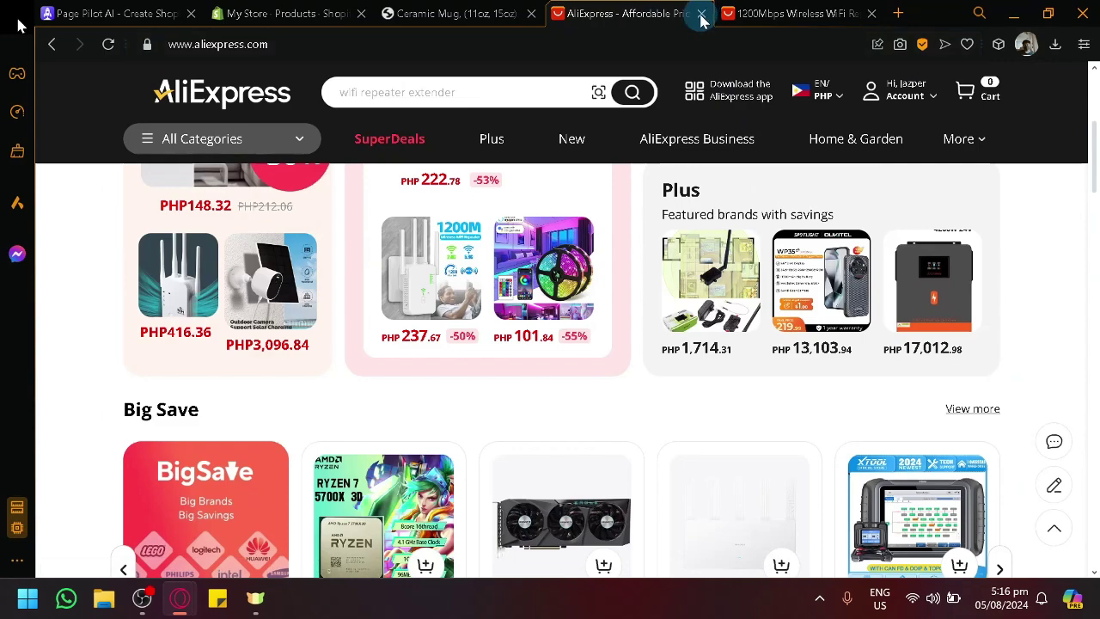
pyautogui.click(790, 14)
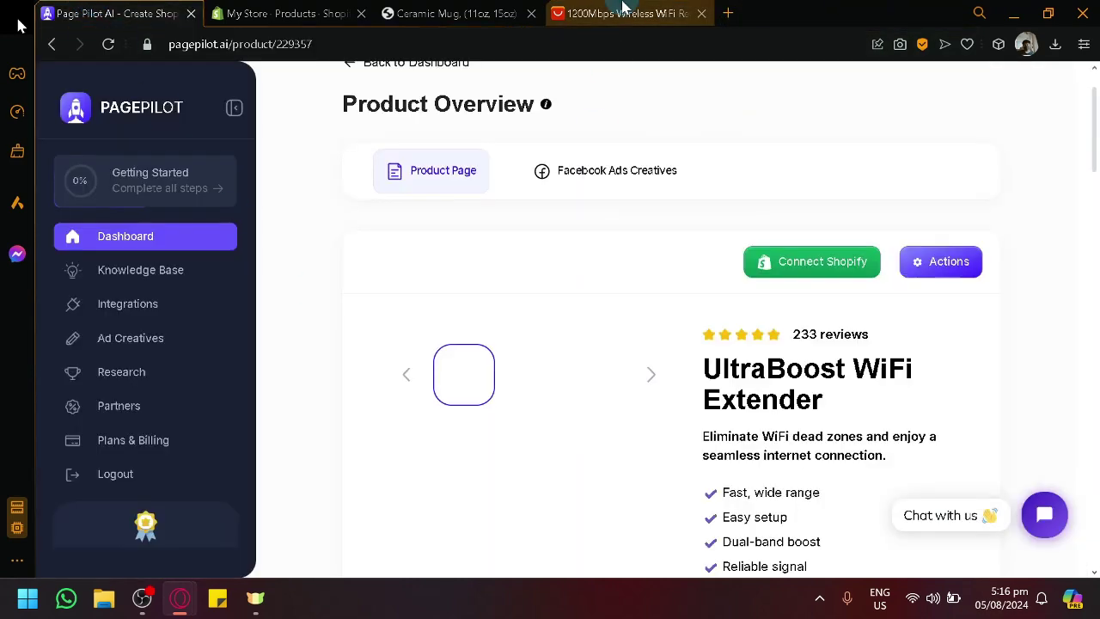
pyautogui.click(626, 8)
pyautogui.click(131, 10)
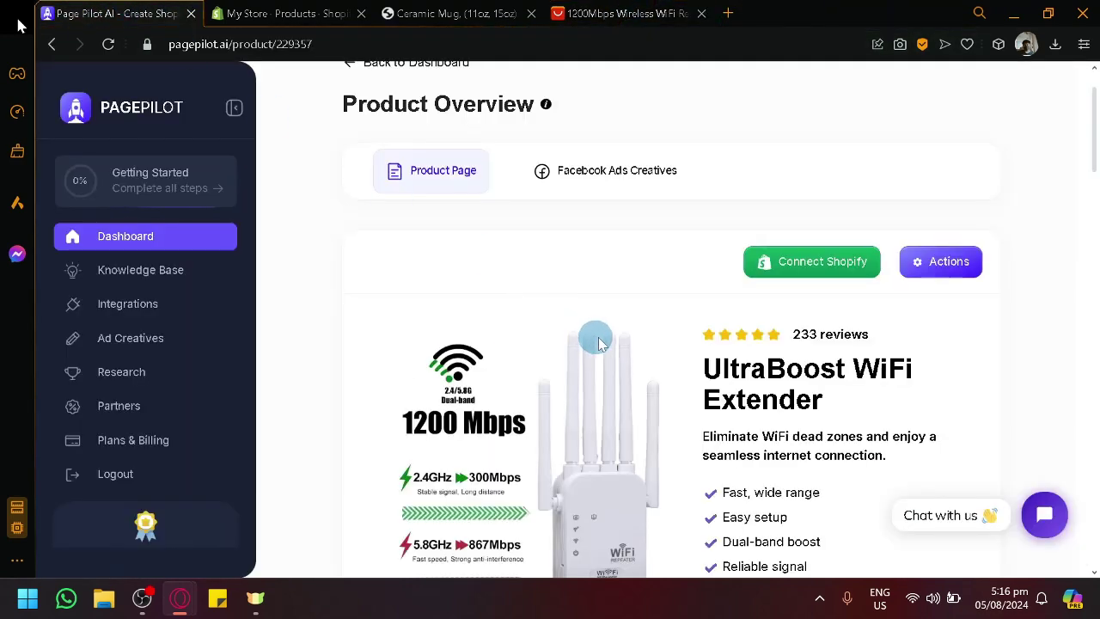
# - Look over the generated UltraBoost WiFi Extender page, from the title and feature list down to the customer reviews and money-back guarantee
pyautogui.scroll(-2, 600, 344)
pyautogui.scroll(3, 621, 300)
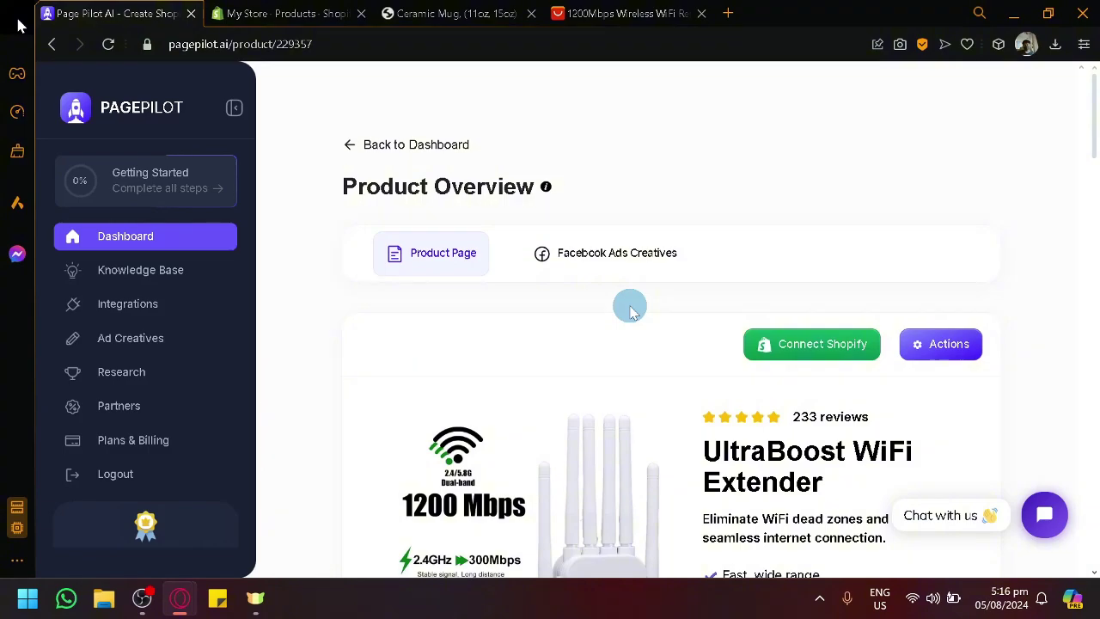
pyautogui.scroll(-10, 630, 311)
pyautogui.scroll(8, 630, 311)
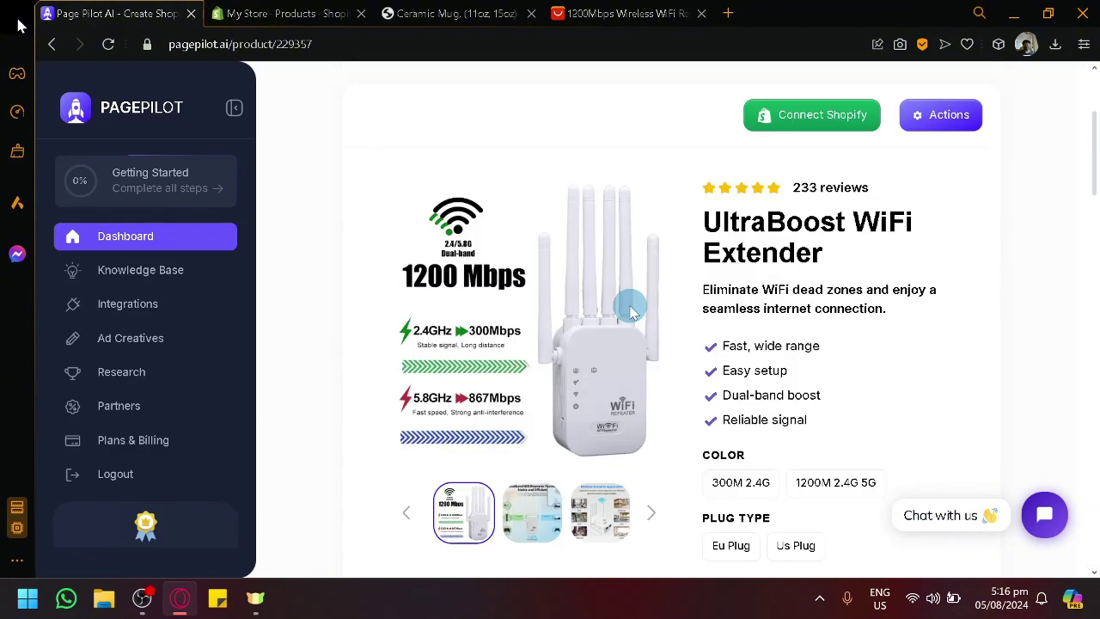
pyautogui.scroll(3, 602, 331)
pyautogui.scroll(-8, 585, 353)
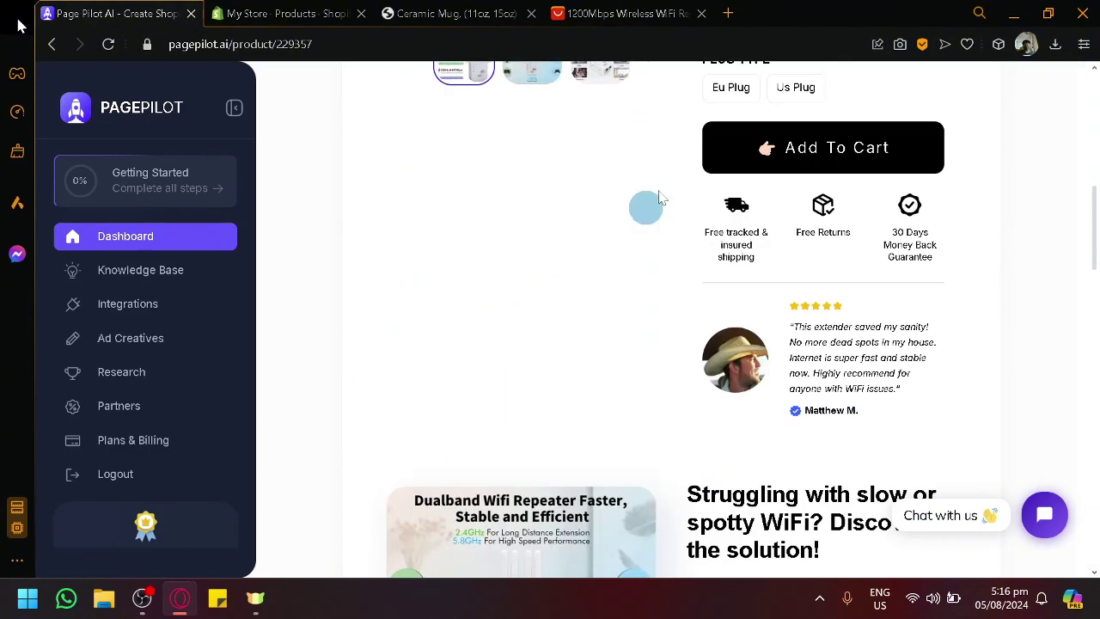
pyautogui.scroll(3, 644, 206)
pyautogui.scroll(1, 769, 232)
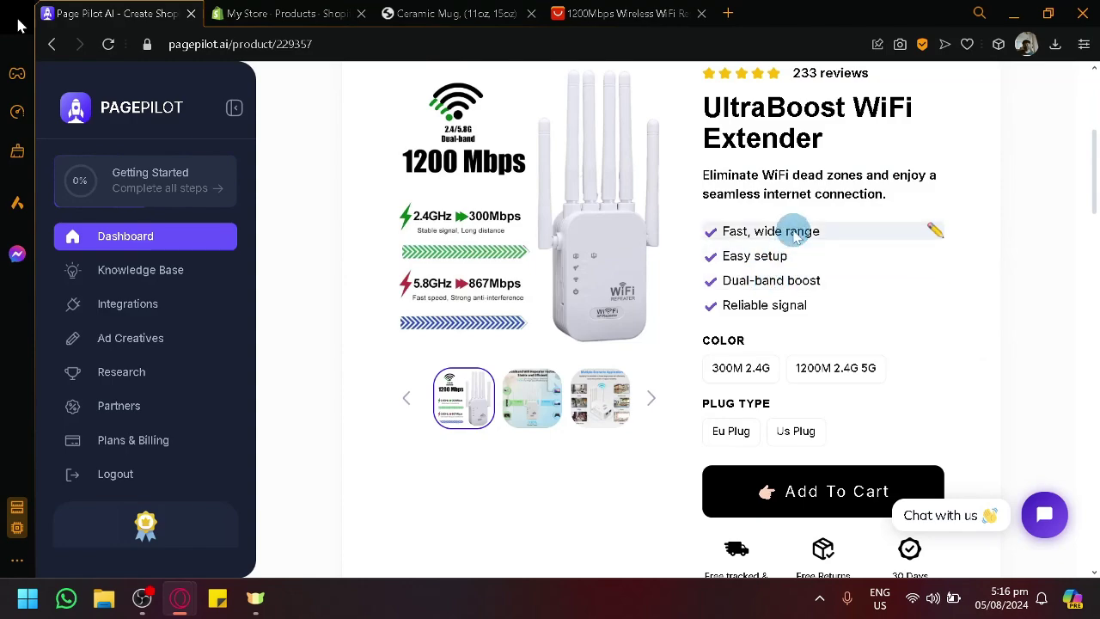
pyautogui.scroll(-12, 907, 257)
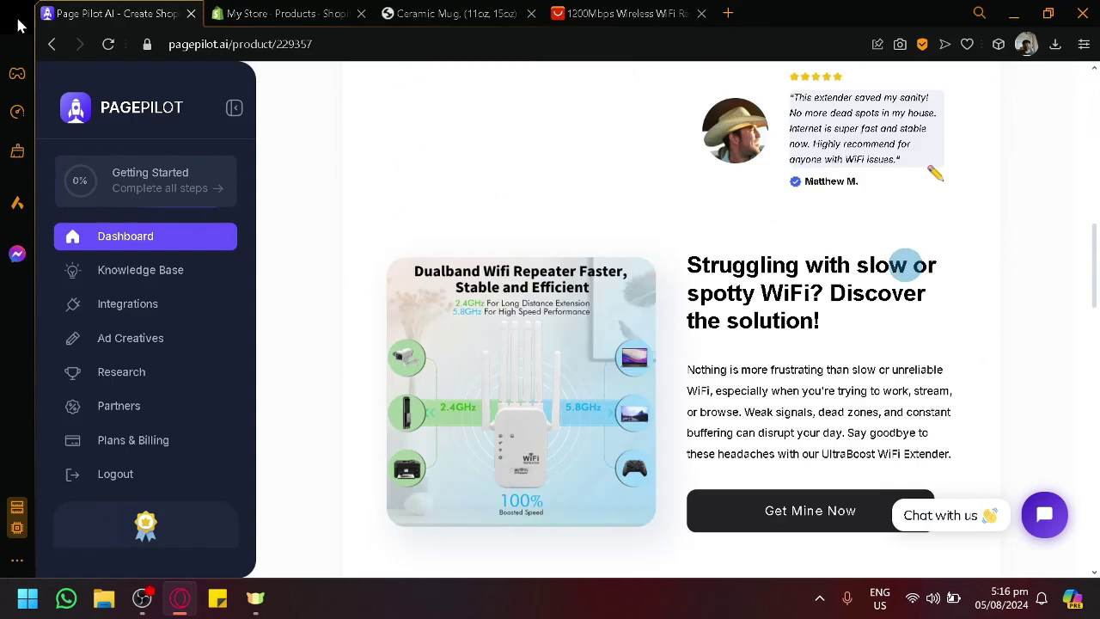
pyautogui.scroll(-1, 885, 269)
pyautogui.scroll(5, 844, 297)
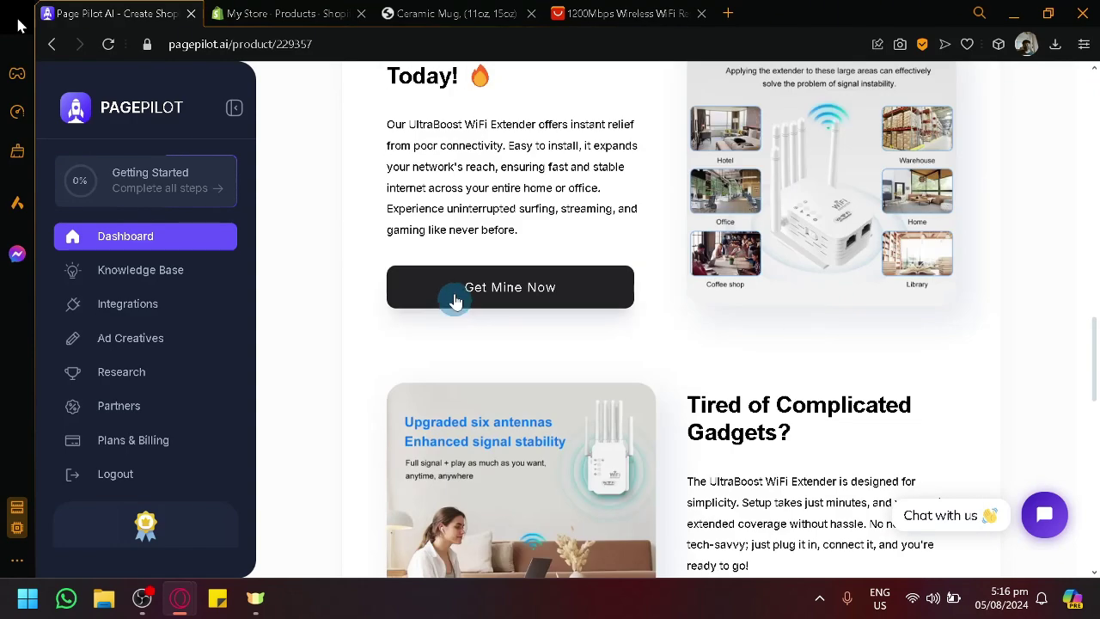
pyautogui.scroll(-1, 823, 204)
pyautogui.scroll(2, 825, 206)
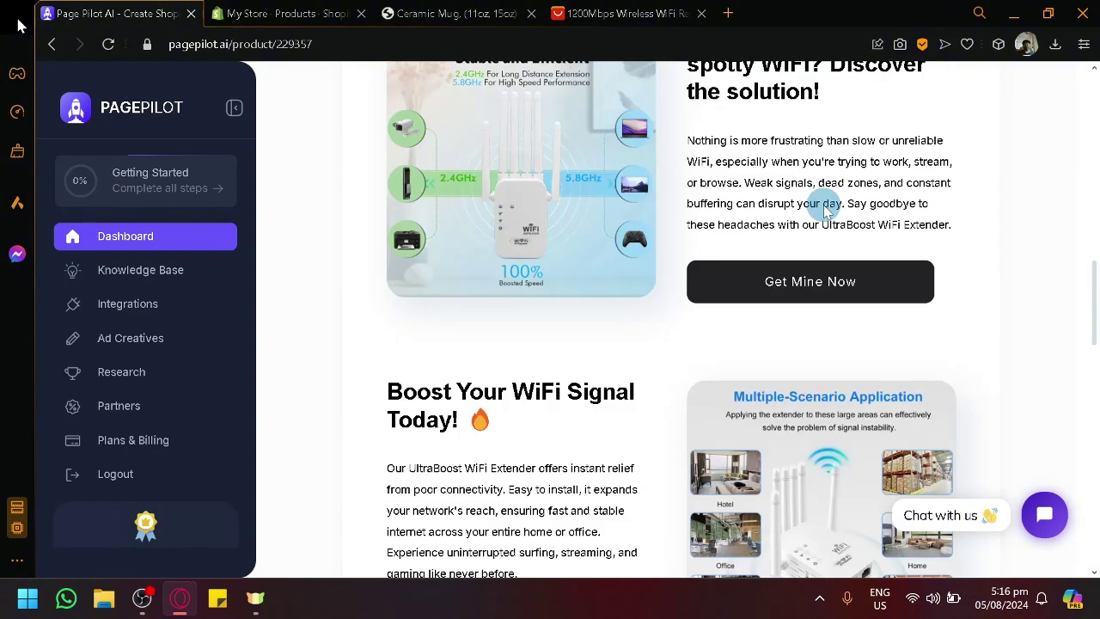
pyautogui.scroll(-5, 540, 305)
pyautogui.scroll(-7, 540, 305)
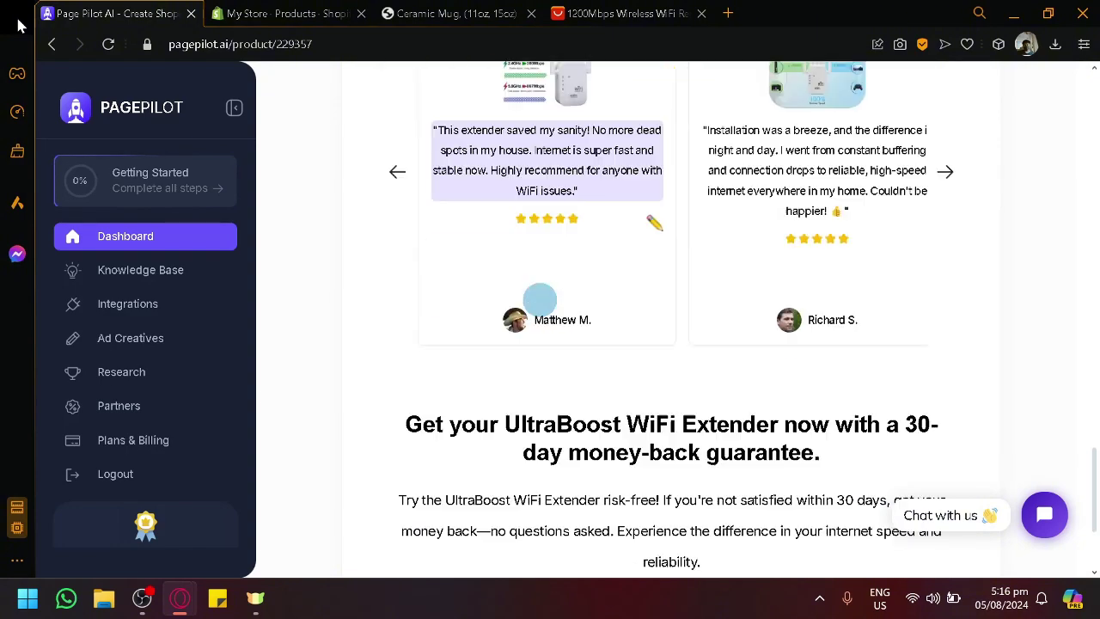
pyautogui.scroll(5, 724, 430)
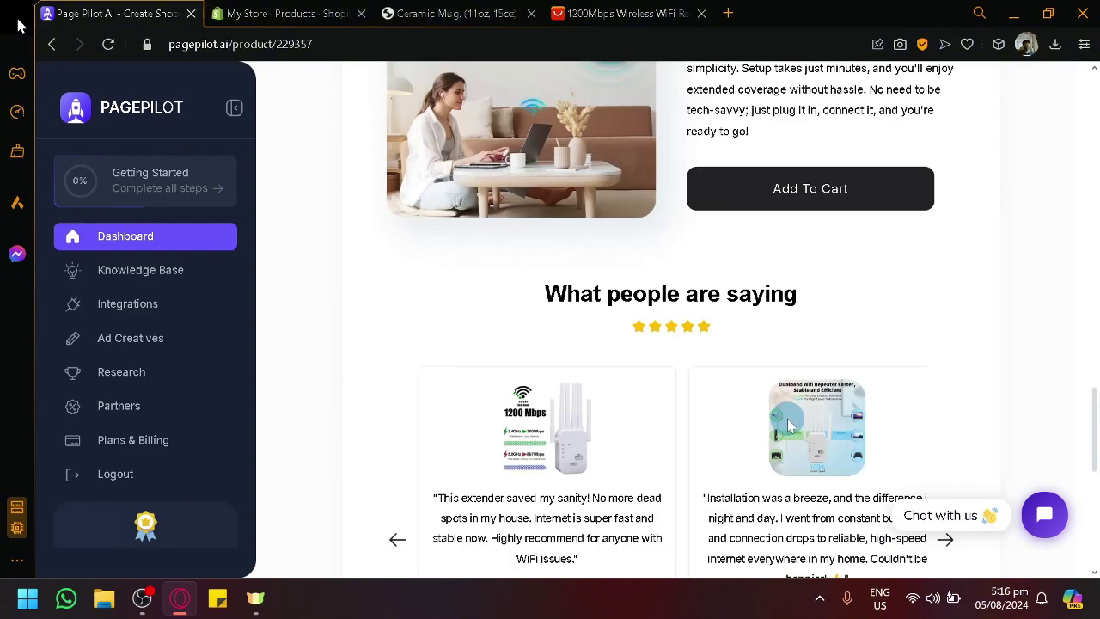
pyautogui.scroll(-1, 787, 418)
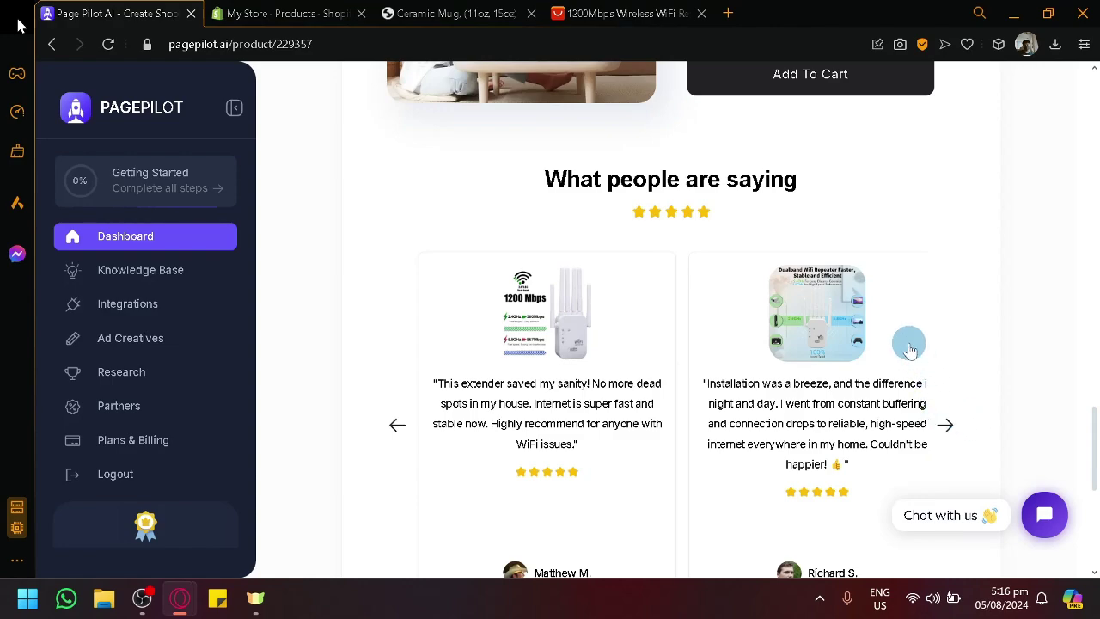
# - Change the product title on the generated page to UltraBoost WiFi Extender 2.4GHz/5GHz
pyautogui.scroll(10, 910, 348)
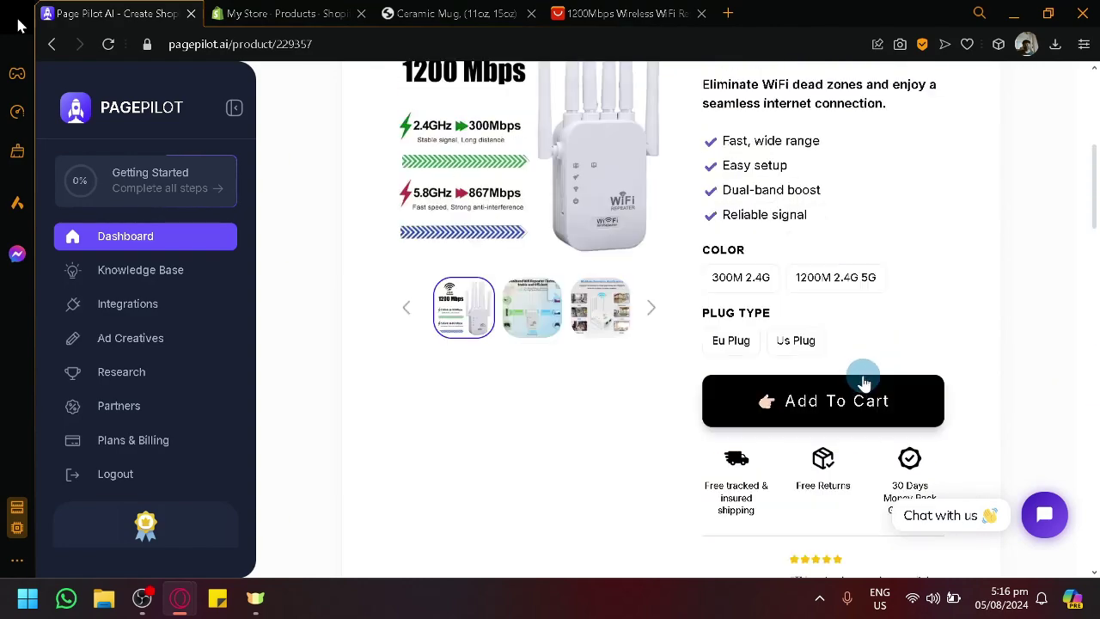
pyautogui.scroll(3, 862, 386)
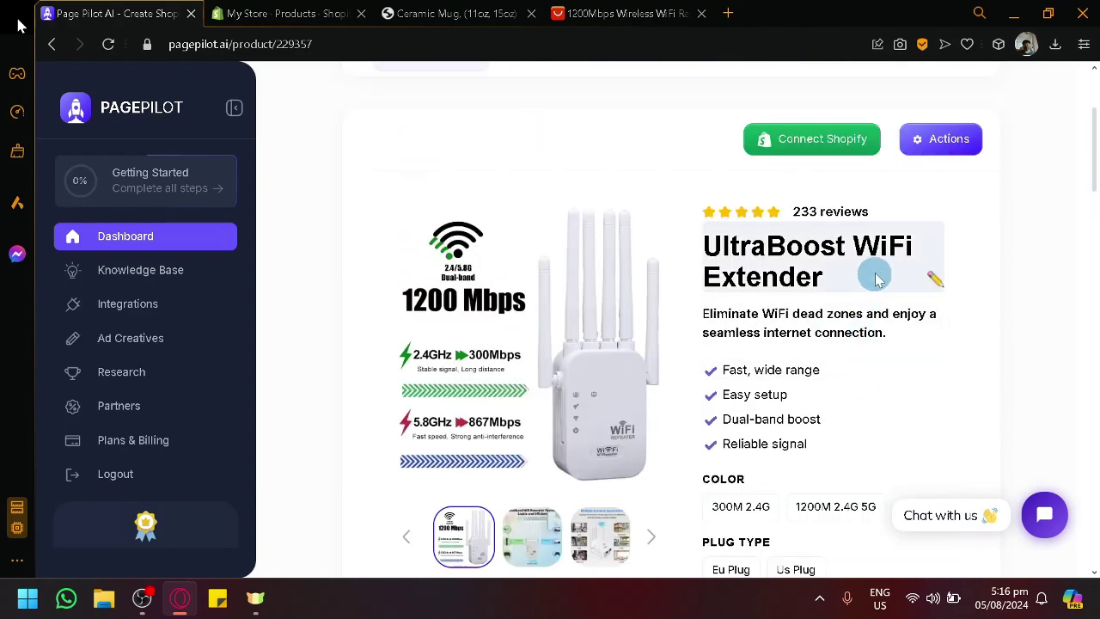
pyautogui.click(931, 282)
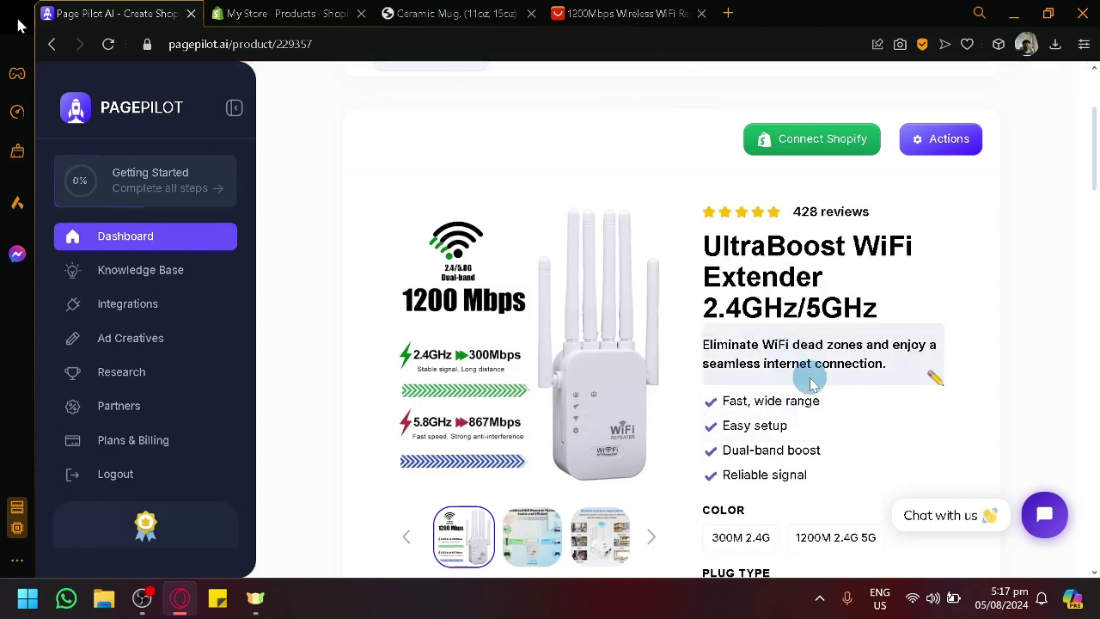
# - Review the product page's variants and available export actions, and start a new Shopify store connection
pyautogui.scroll(-3, 810, 383)
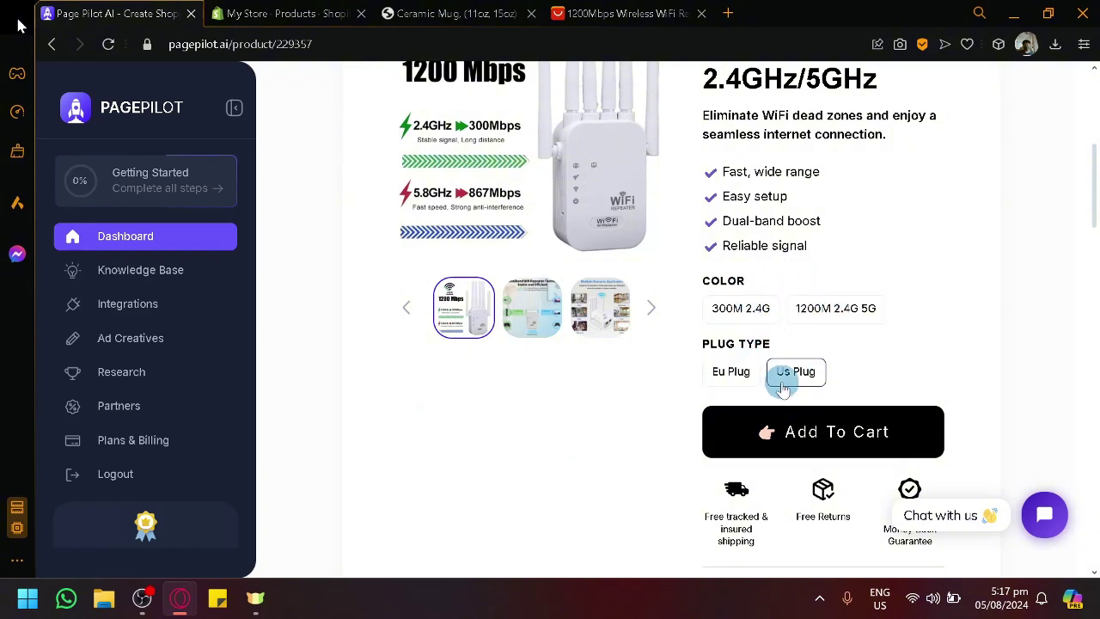
pyautogui.scroll(6, 786, 378)
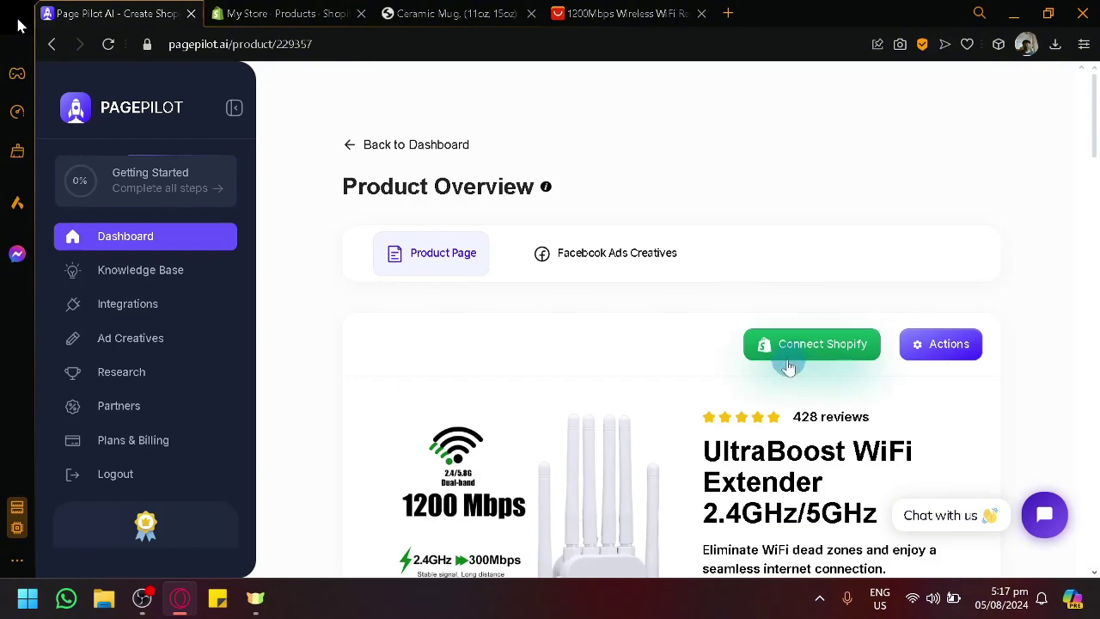
pyautogui.click(950, 345)
pyautogui.scroll(-2, 932, 359)
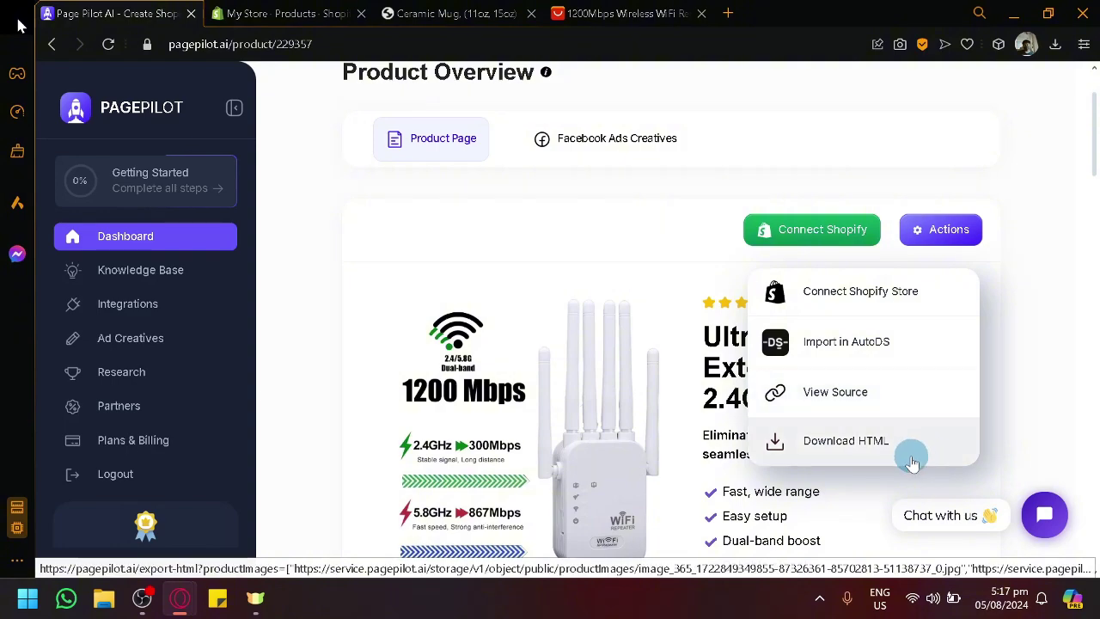
pyautogui.scroll(-10, 663, 263)
pyautogui.scroll(10, 733, 302)
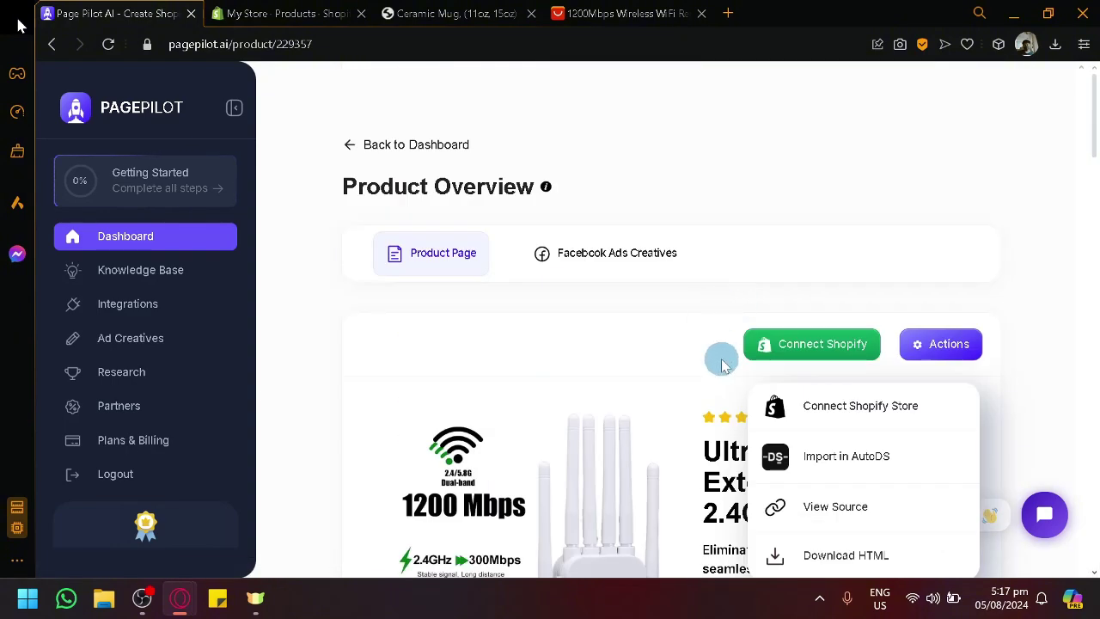
pyautogui.click(813, 399)
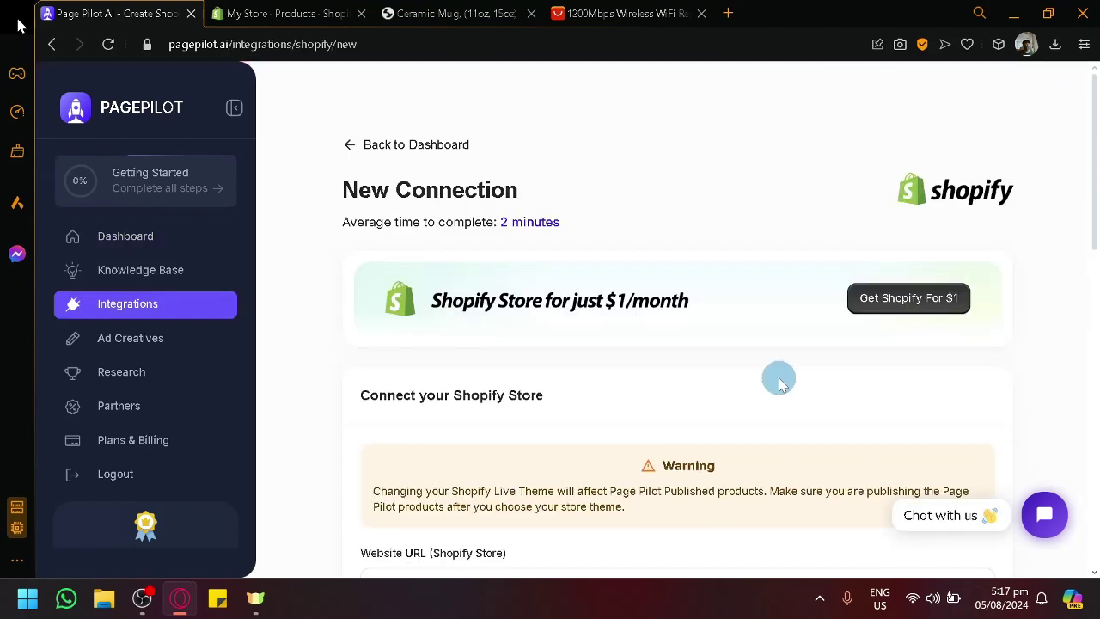
# - Read the Shopify connection form and the first step of the instructions for getting the Shopify Key
pyautogui.scroll(-4, 778, 378)
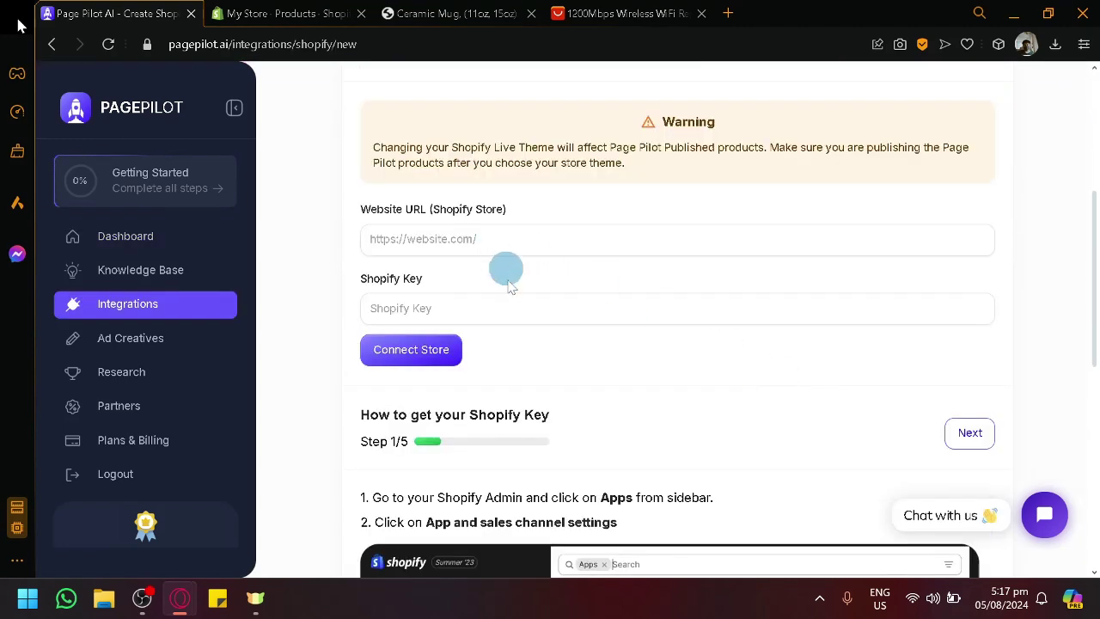
pyautogui.scroll(-3, 516, 293)
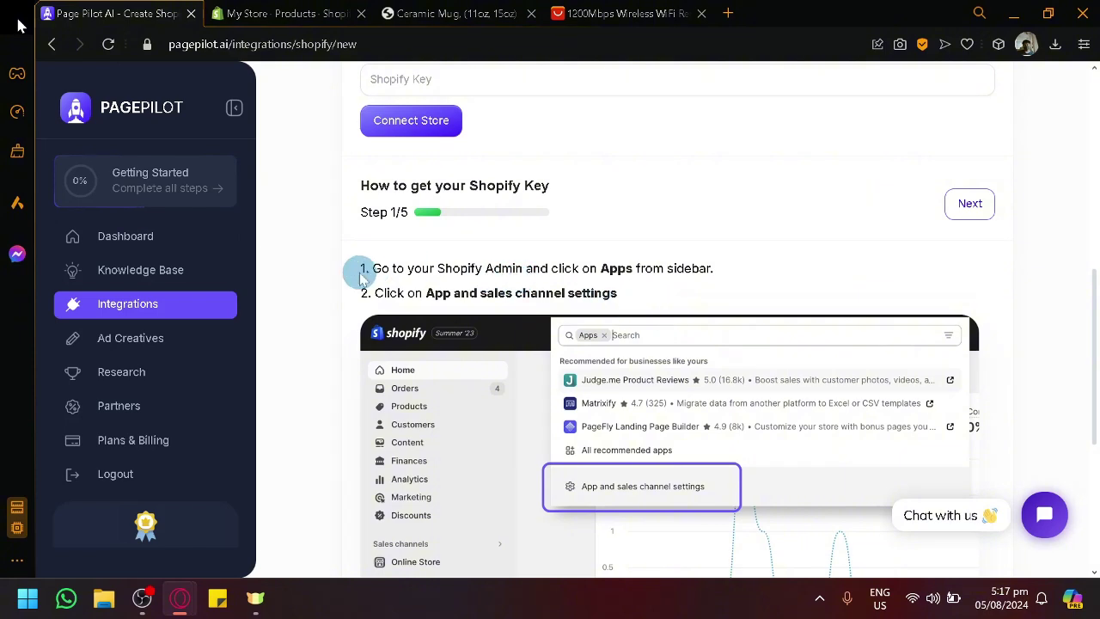
pyautogui.scroll(-4, 709, 316)
pyautogui.scroll(4, 663, 294)
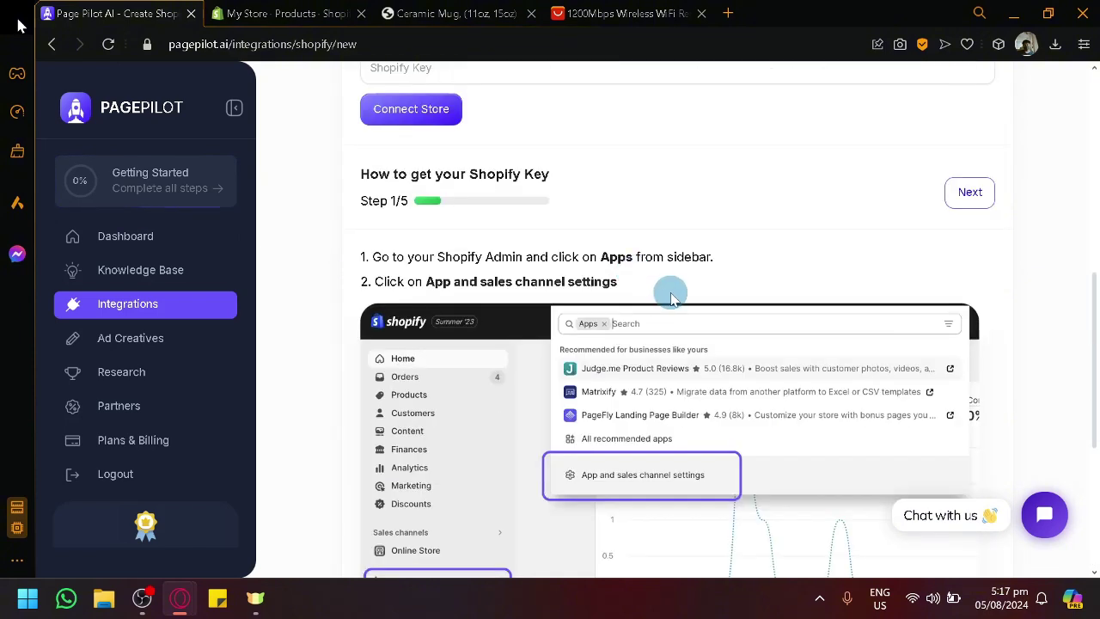
pyautogui.scroll(-2, 672, 298)
pyautogui.scroll(2, 481, 257)
# - Switch to the Shopify admin and, following the guide's first step, open its App and sales channel settings
pyautogui.click(258, 13)
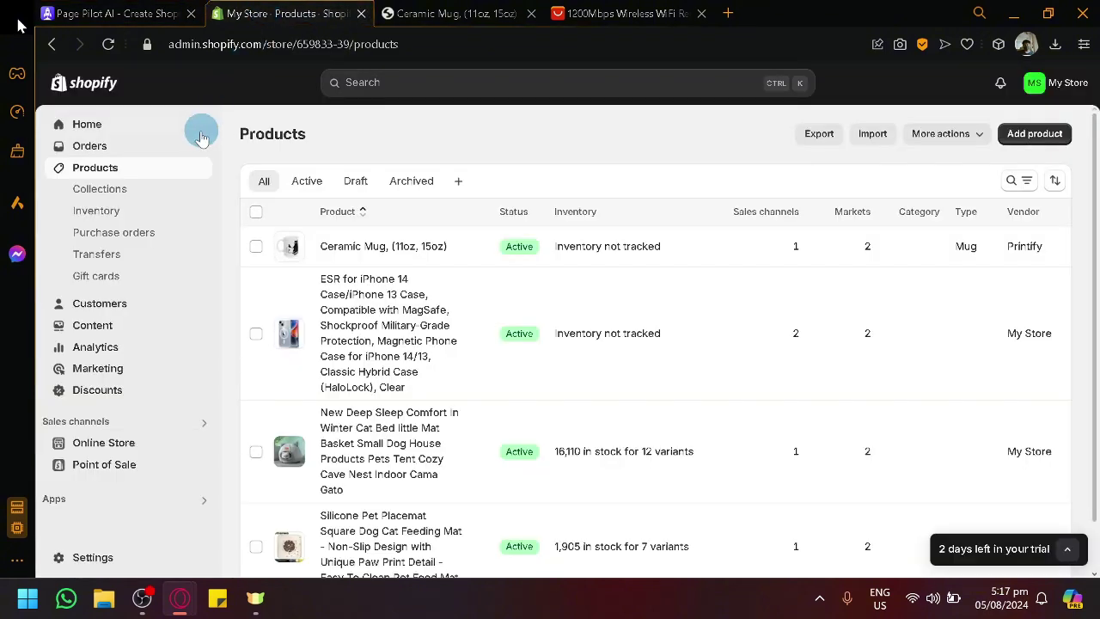
pyautogui.click(117, 124)
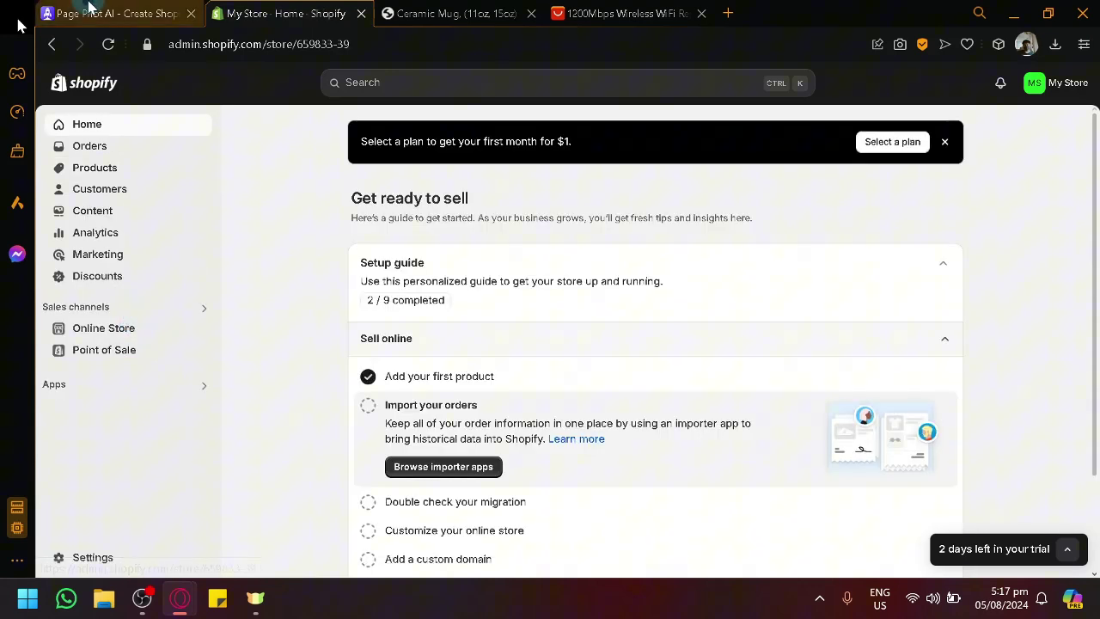
pyautogui.click(112, 12)
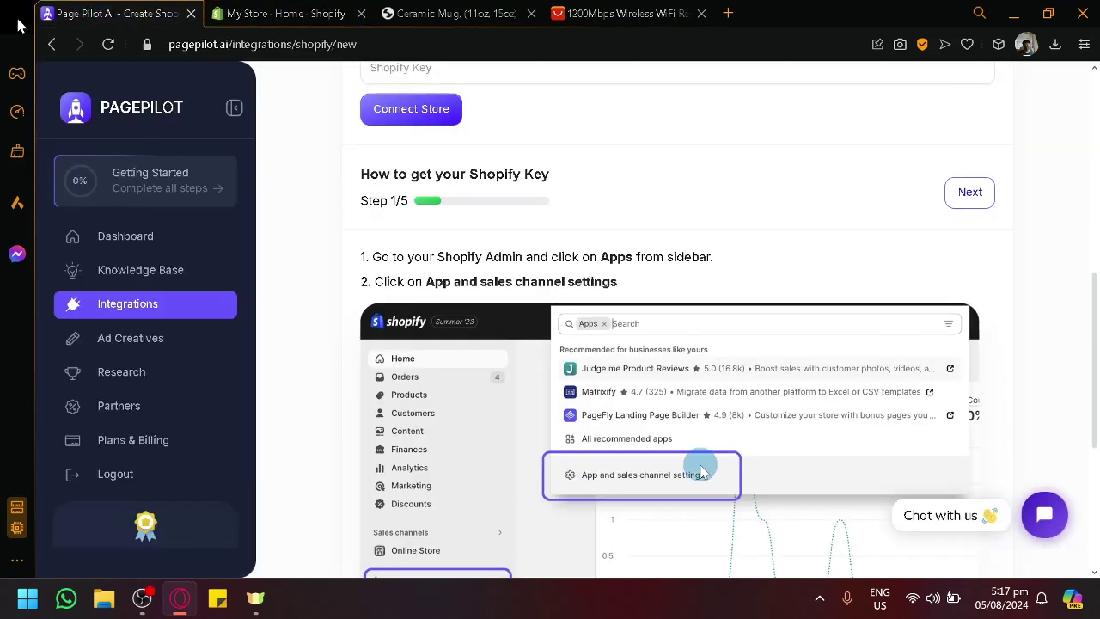
pyautogui.click(348, 12)
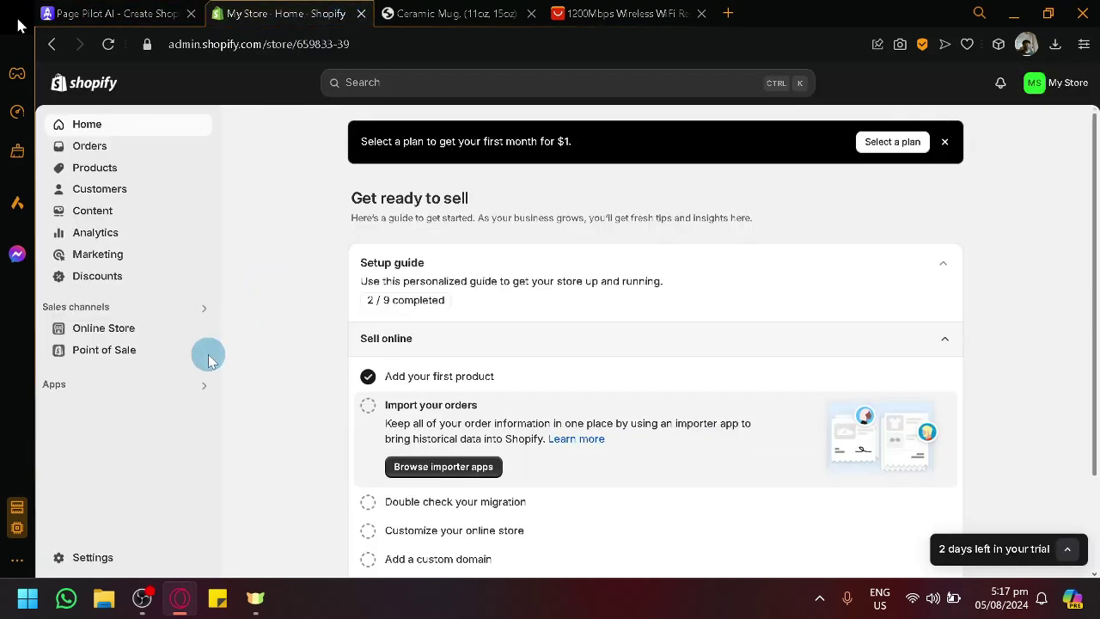
pyautogui.click(118, 385)
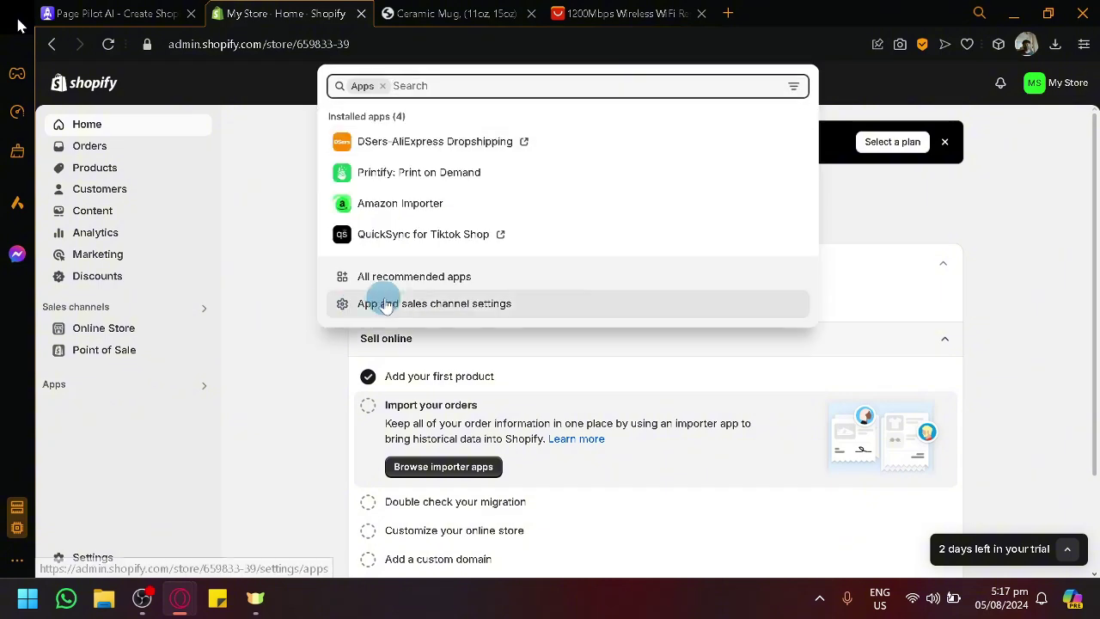
pyautogui.click(432, 308)
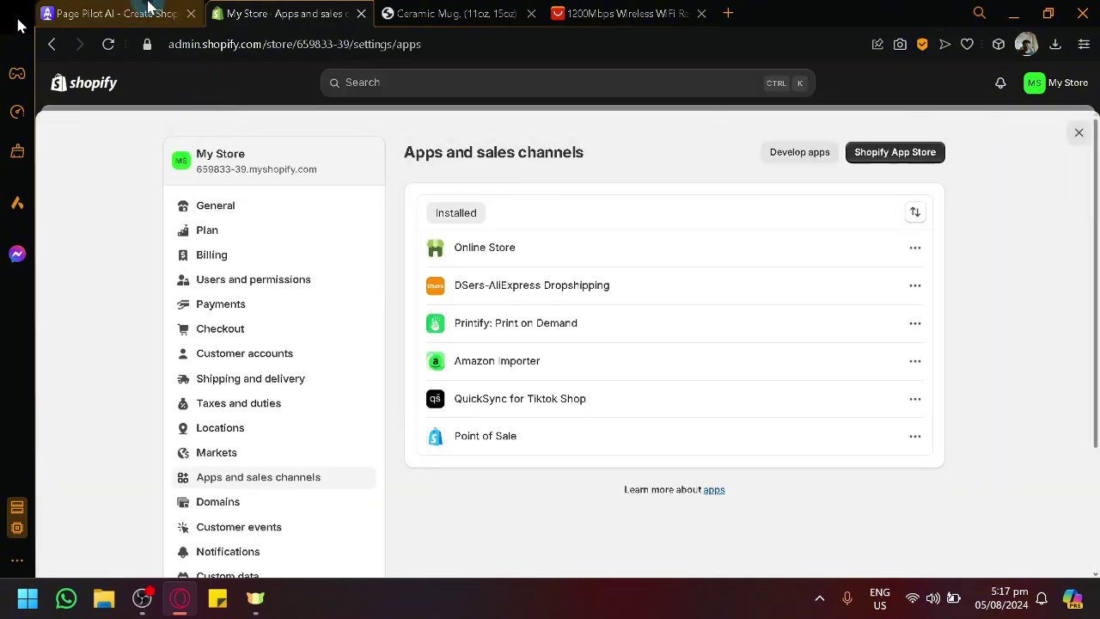
# - Advance PagePilot's Shopify Key guide to step 2/5, read it, and return to Shopify's Apps and sales channels settings
pyautogui.click(144, 13)
pyautogui.scroll(-3, 707, 295)
pyautogui.scroll(3, 742, 332)
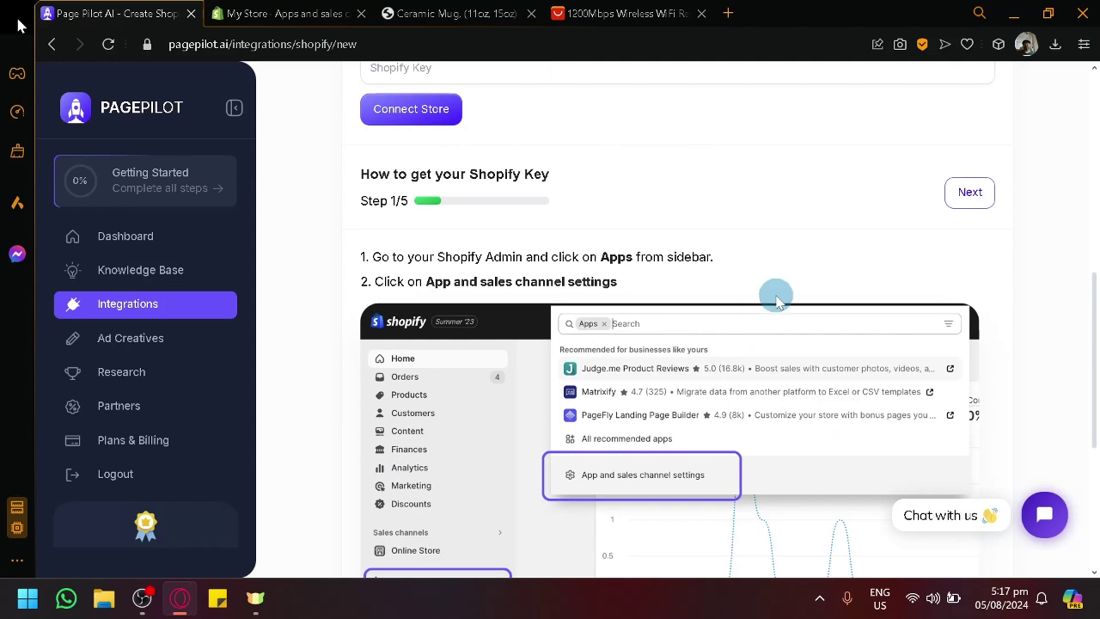
pyautogui.click(987, 192)
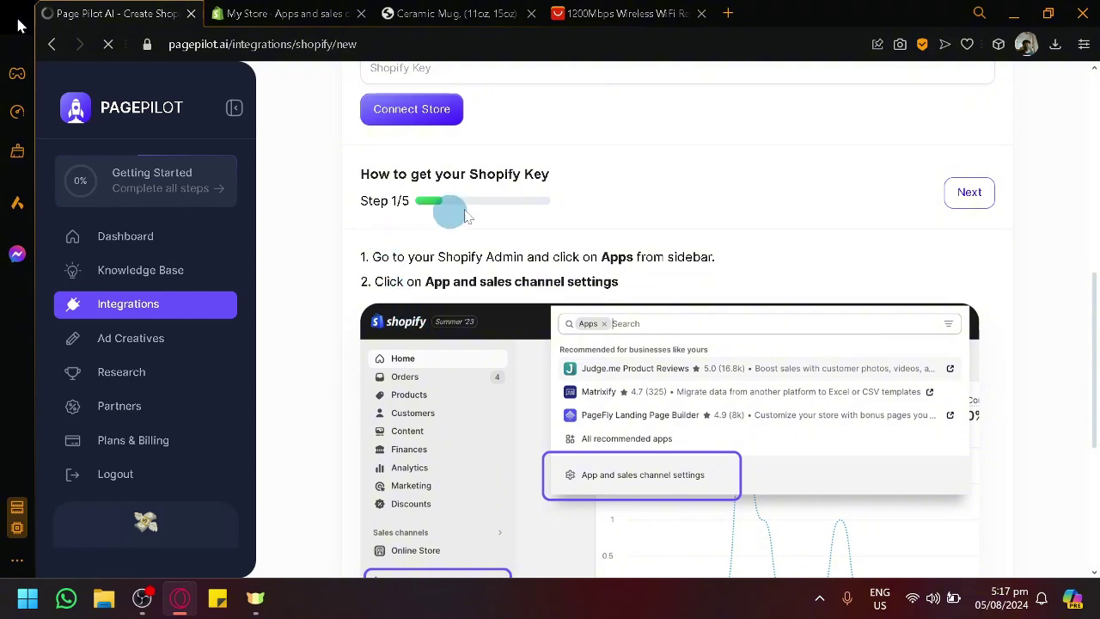
pyautogui.click(970, 195)
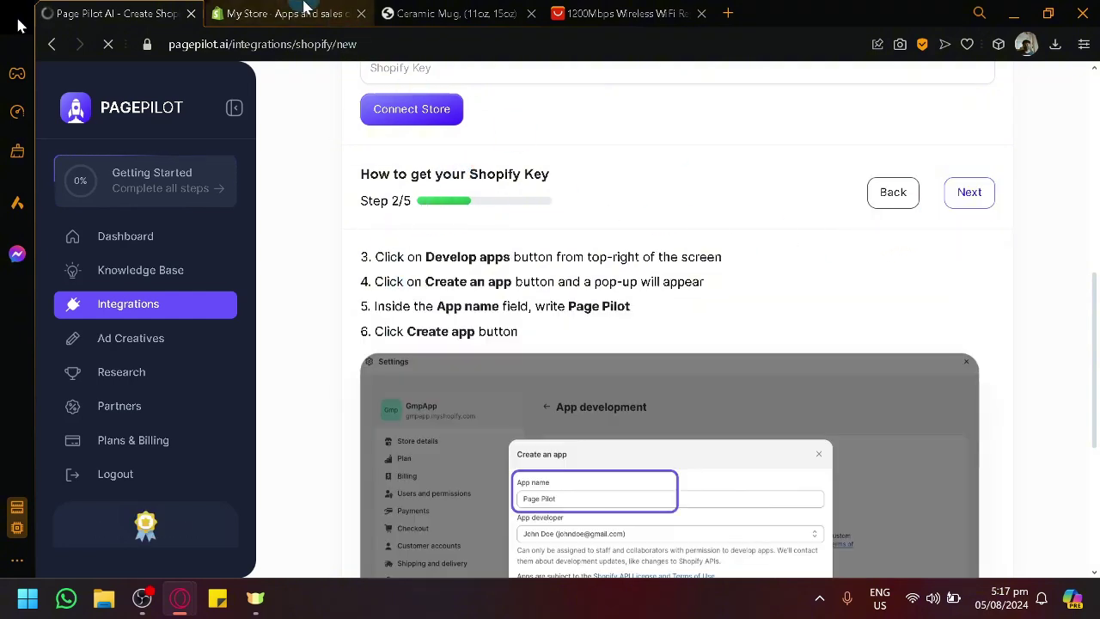
pyautogui.click(303, 7)
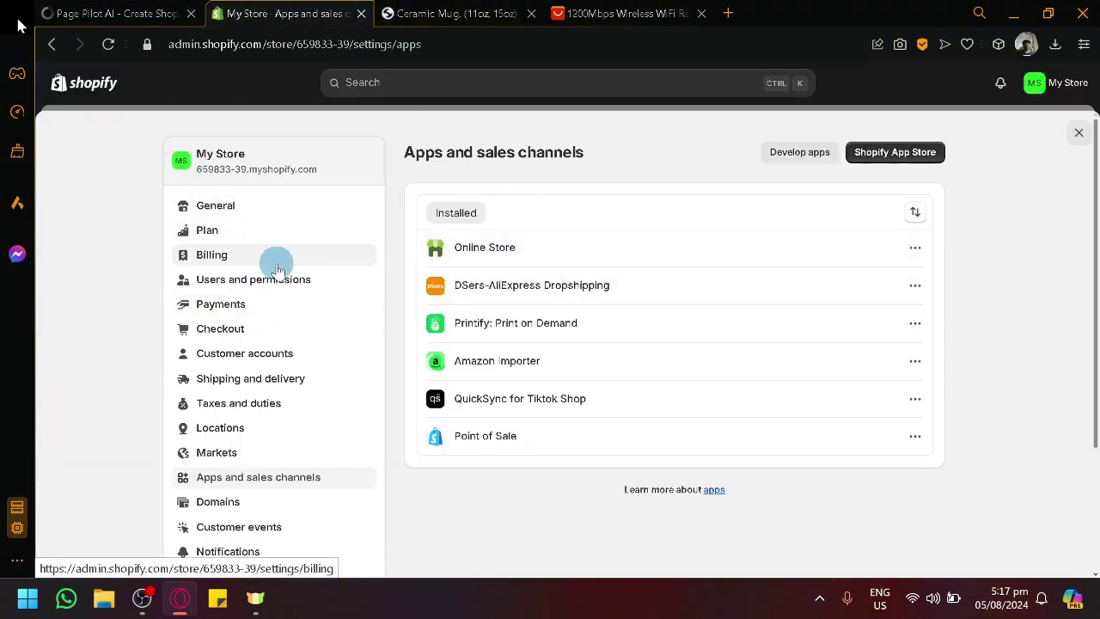
pyautogui.scroll(-1, 305, 312)
pyautogui.scroll(1, 304, 319)
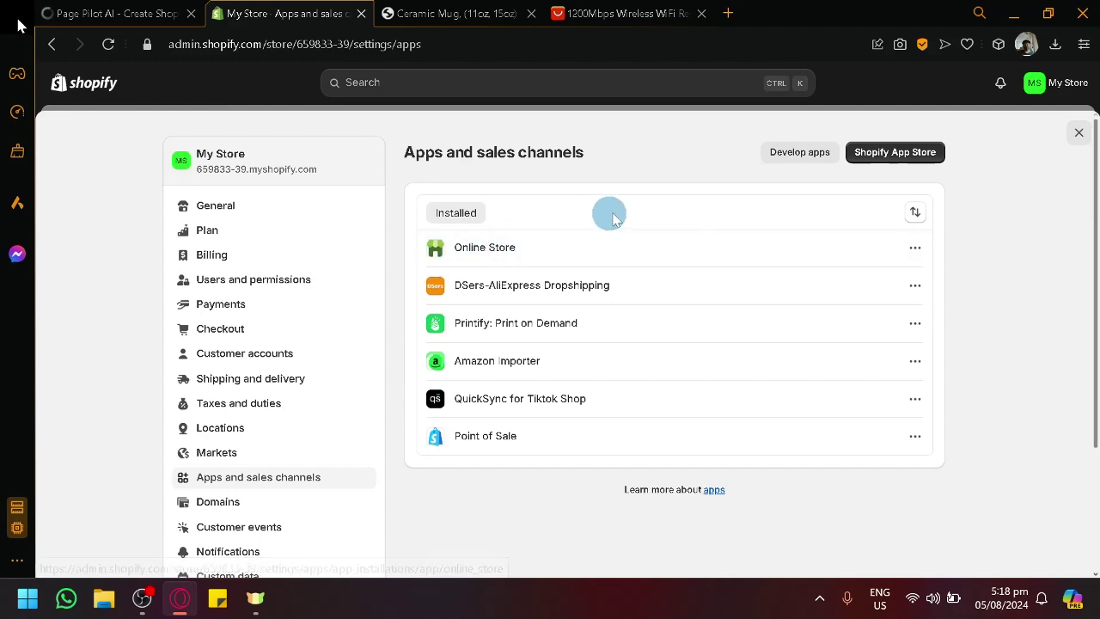
# - Open the store's app development settings and allow custom app development
pyautogui.click(799, 159)
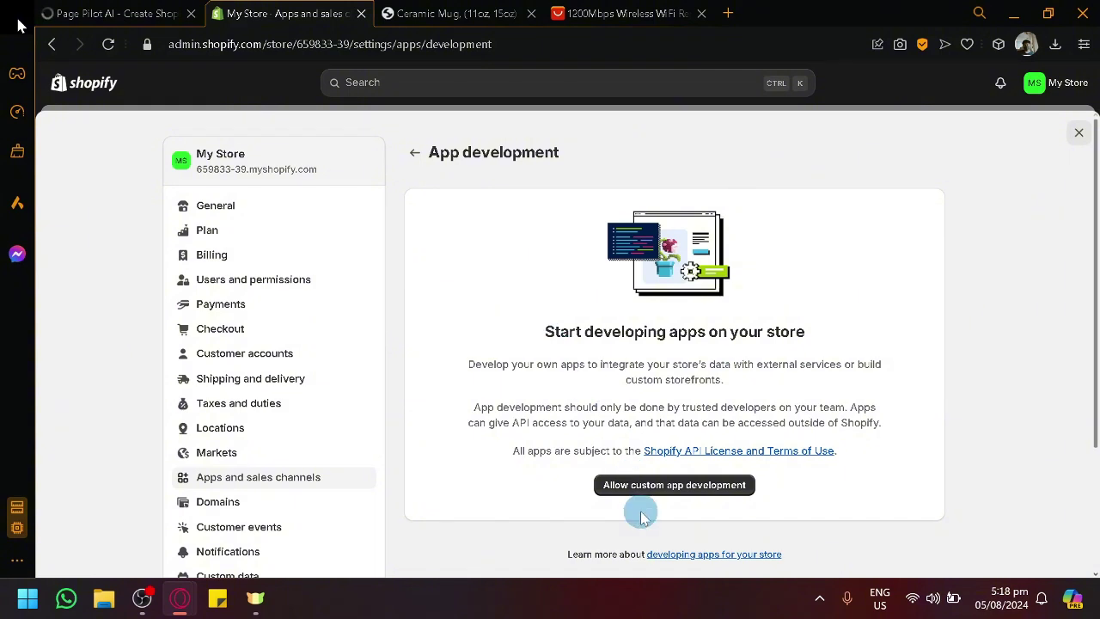
pyautogui.click(651, 486)
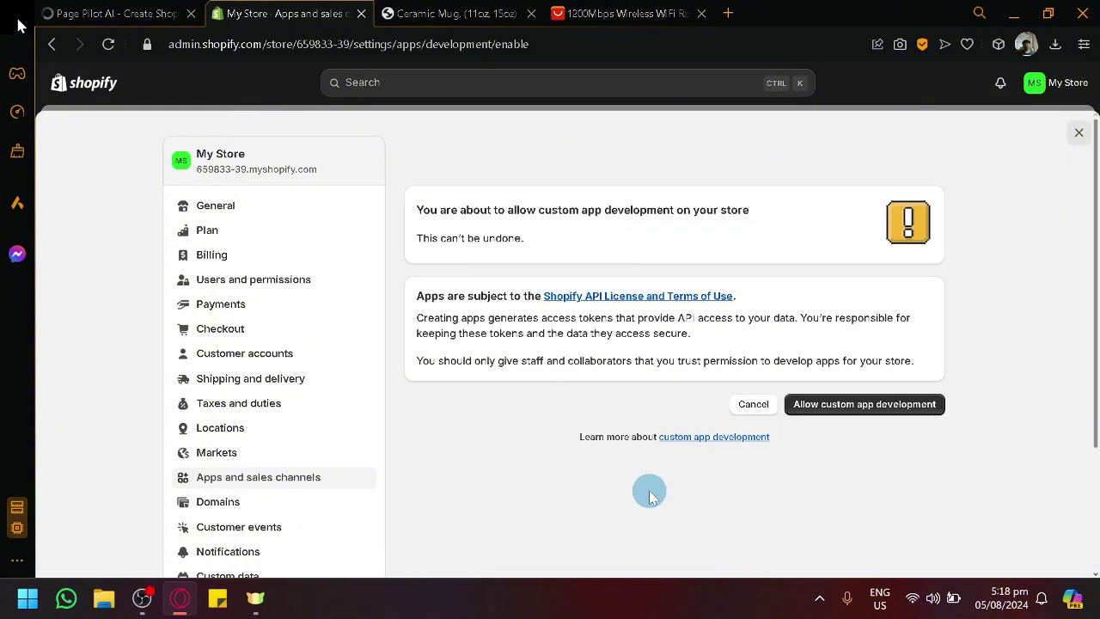
pyautogui.click(836, 408)
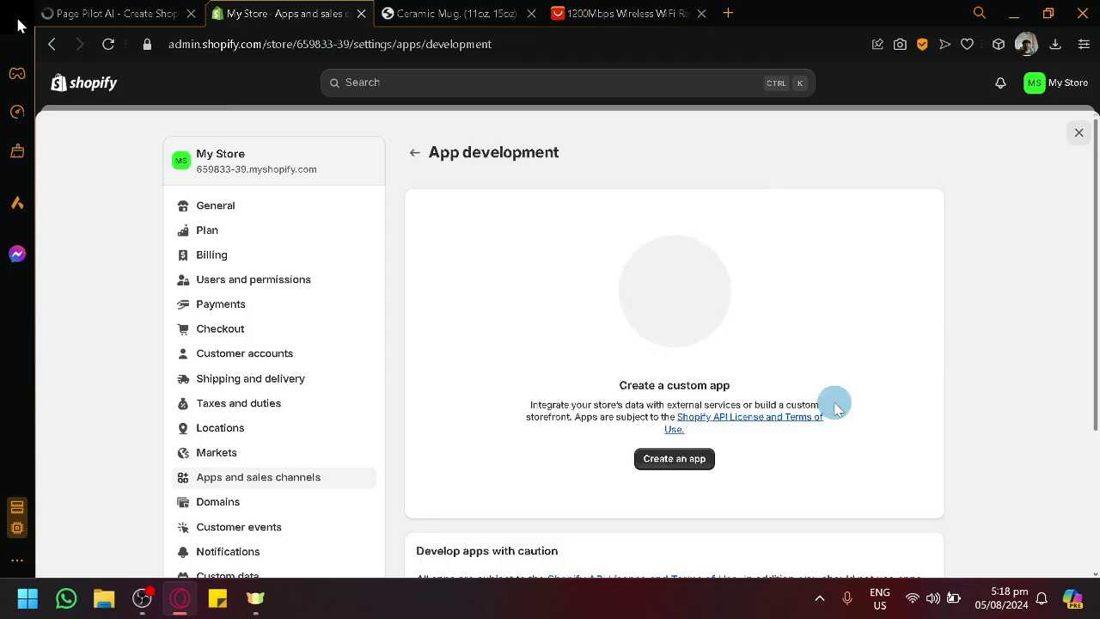
# - Following step 2/5 of PagePilot's guide, create a custom Shopify app named Page Pilot
pyautogui.click(121, 13)
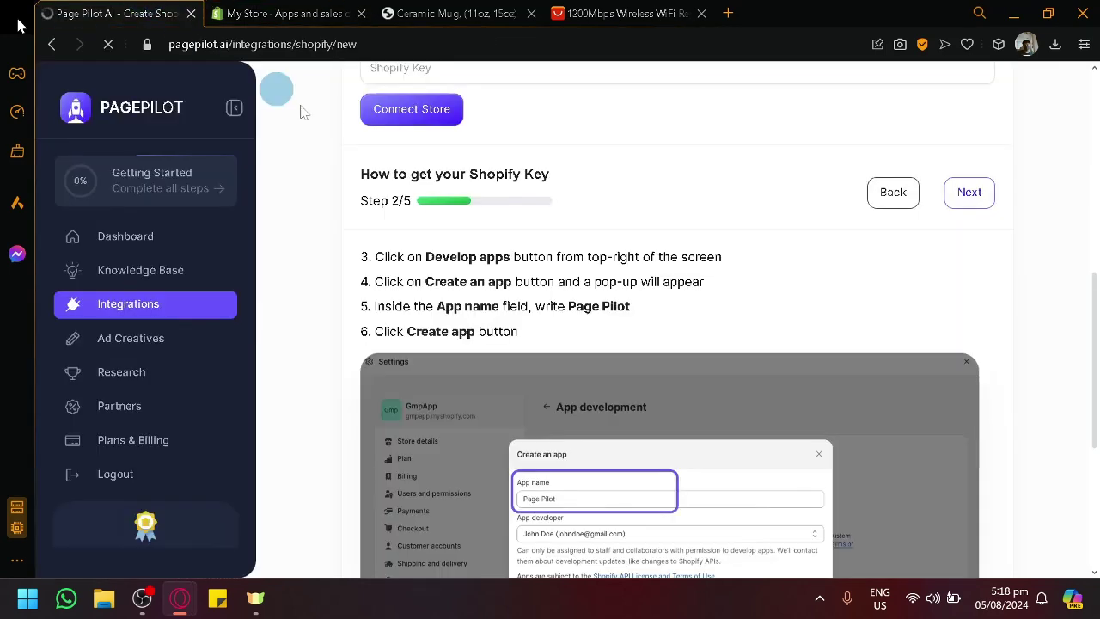
pyautogui.scroll(-3, 722, 353)
pyautogui.scroll(3, 812, 342)
pyautogui.click(284, 13)
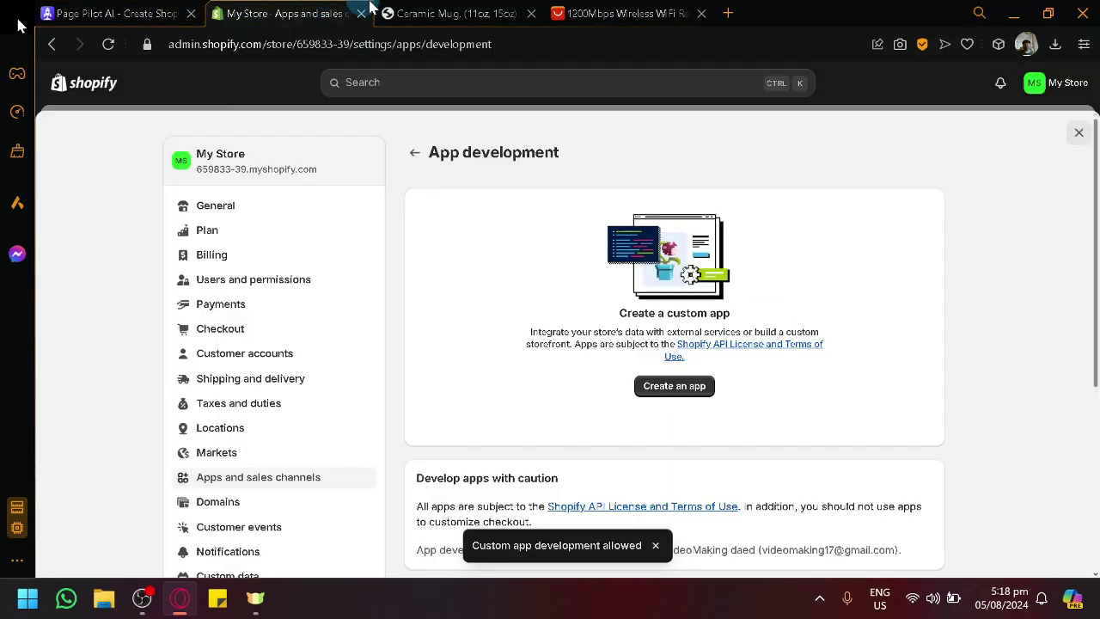
pyautogui.click(698, 384)
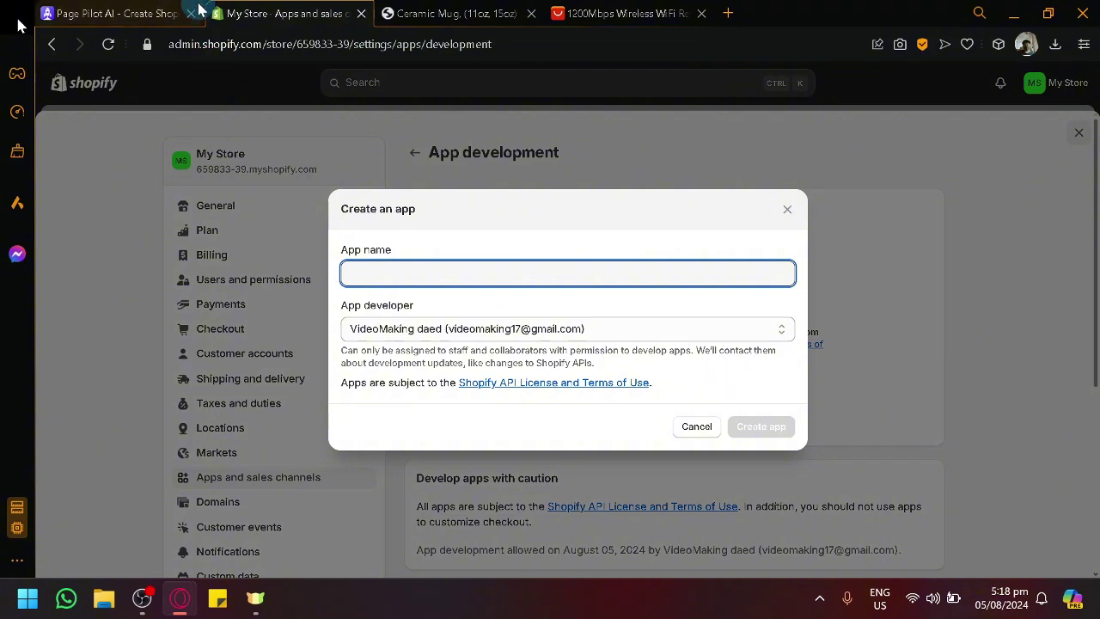
pyautogui.click(121, 12)
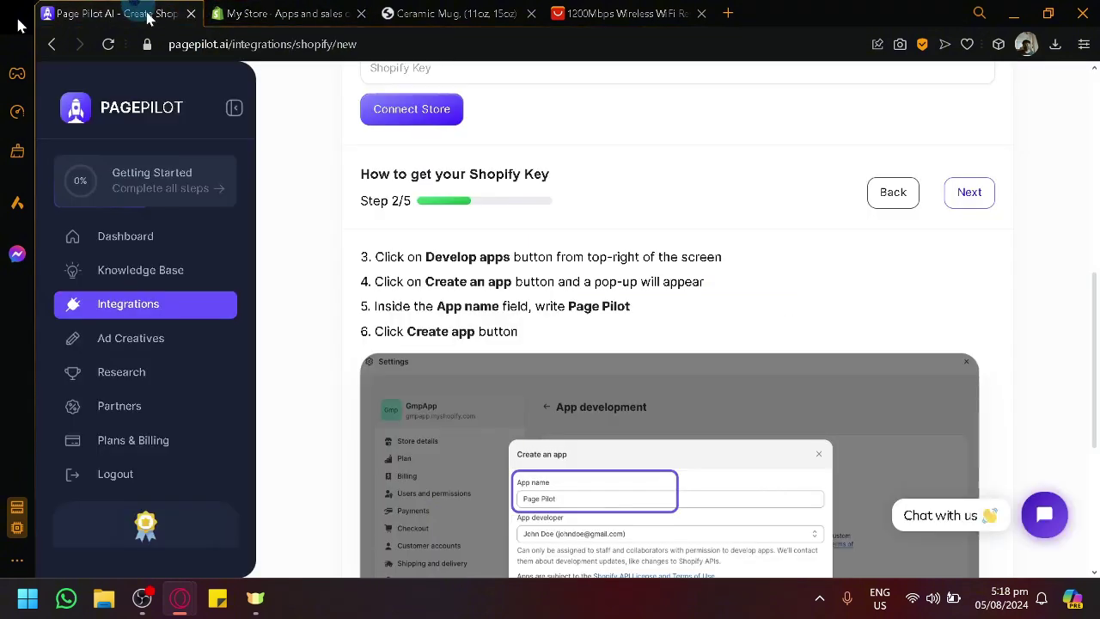
pyautogui.click(297, 9)
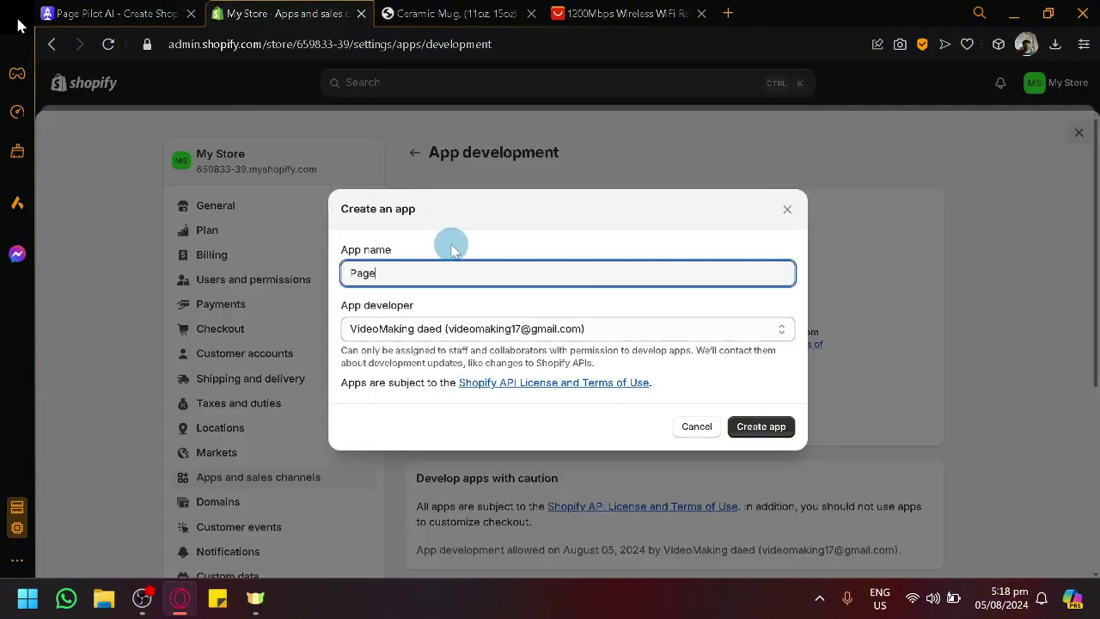
pyautogui.click(748, 428)
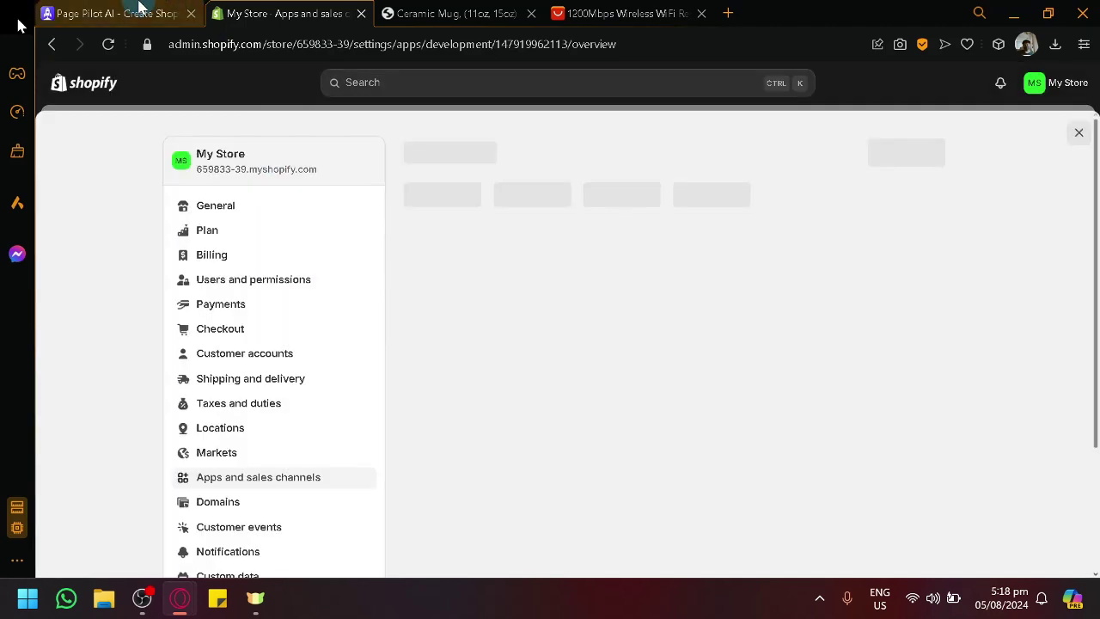
# - Advance PagePilot's guide to step 3/5 and open the Admin API scopes configuration of the Page Pilot app in Shopify
pyautogui.click(121, 13)
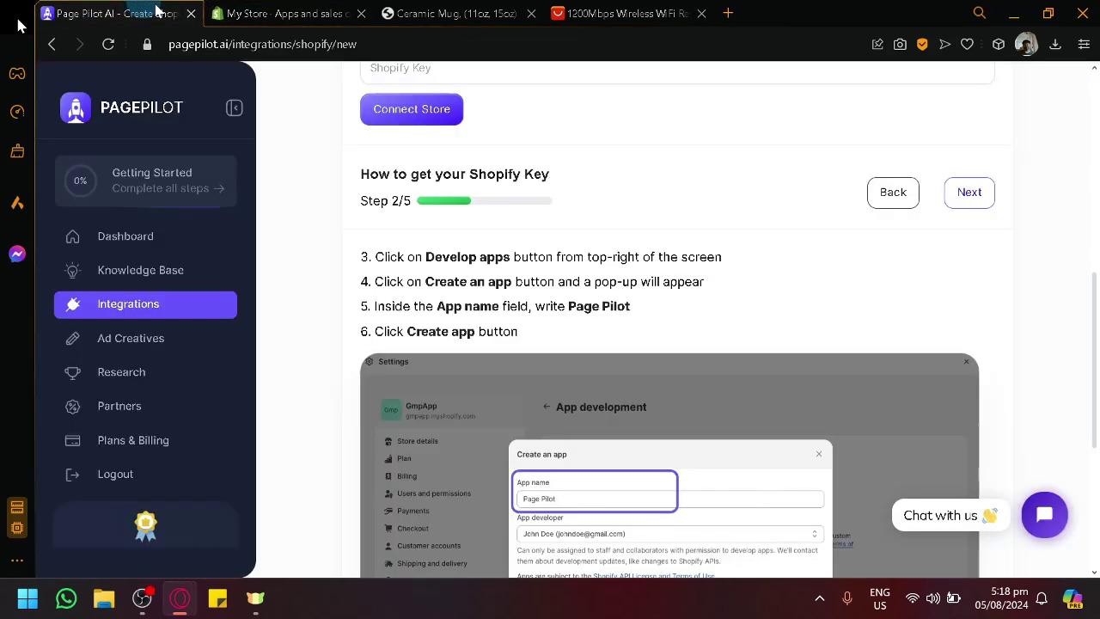
pyautogui.click(971, 194)
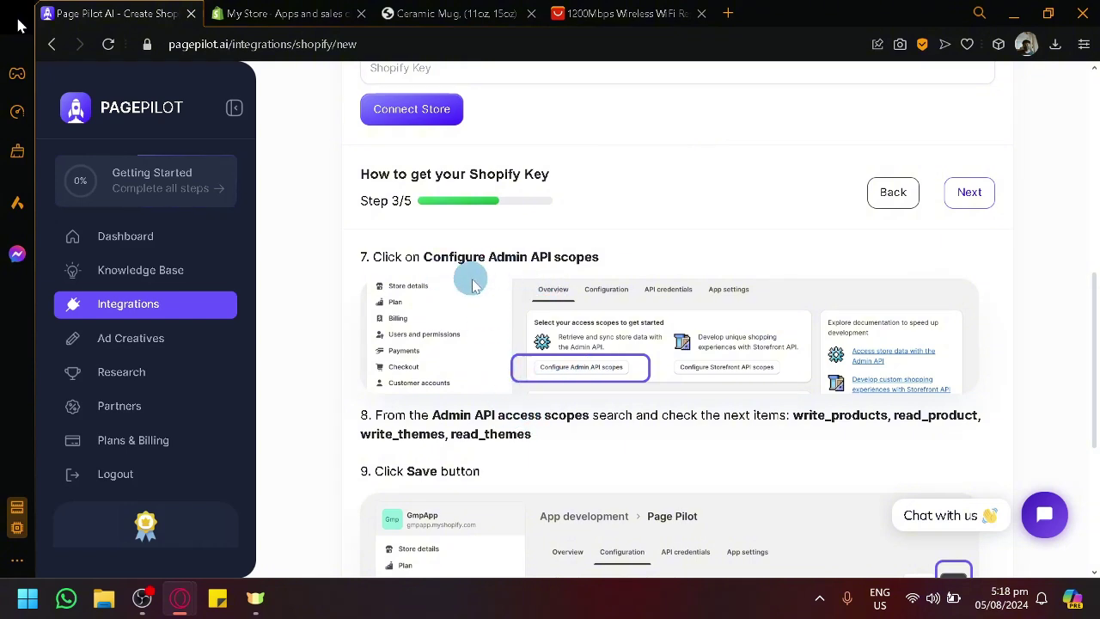
pyautogui.click(292, 13)
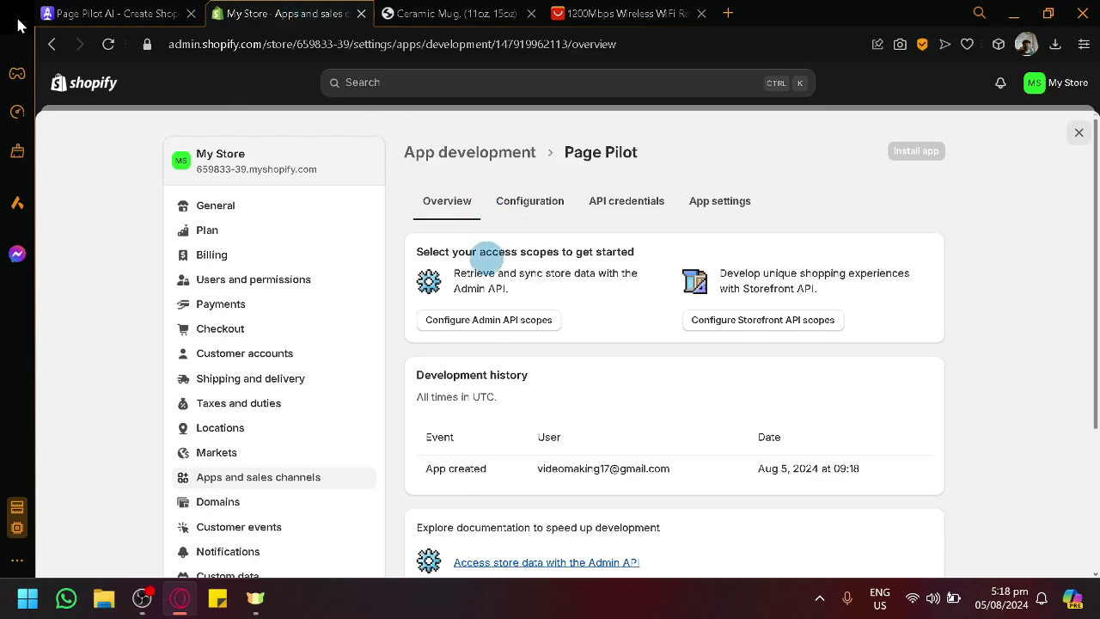
pyautogui.click(492, 319)
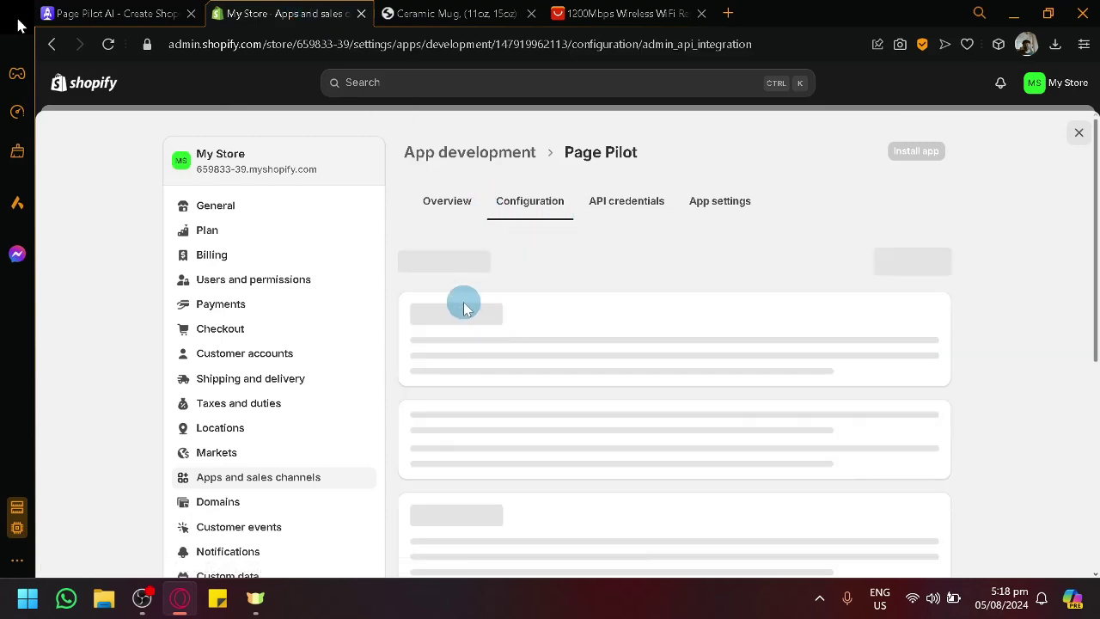
pyautogui.scroll(-2, 482, 350)
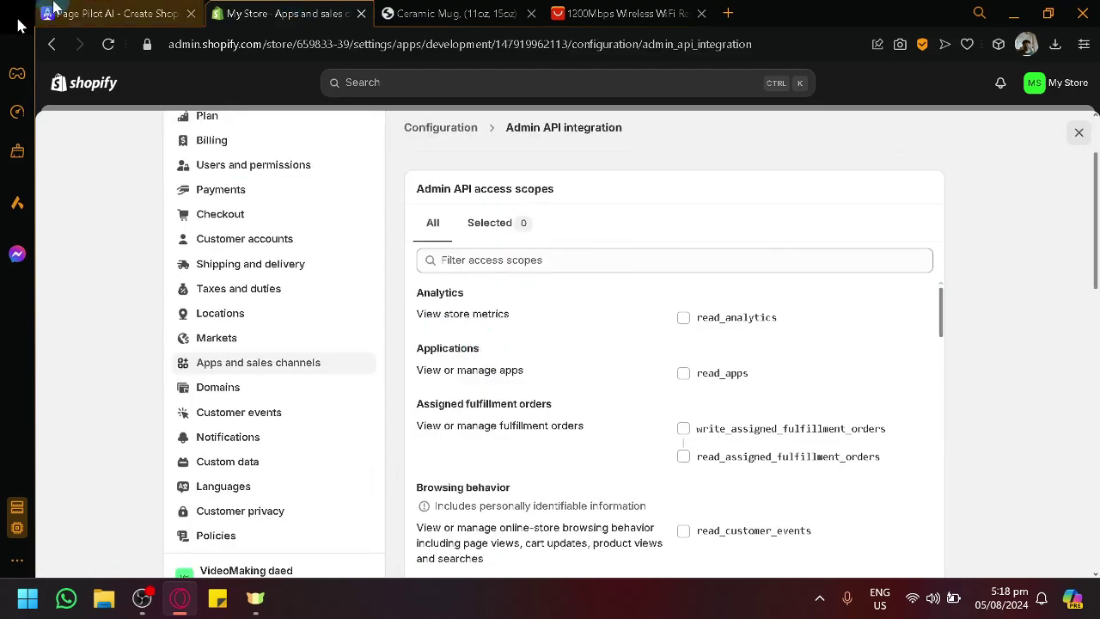
# - Check in PagePilot's guide and its enlarged picture which Admin API scopes are required, and return to Shopify's scope list
pyautogui.hotkey('ctrl', 'shift', 'Tab')
pyautogui.scroll(-3, 580, 257)
pyautogui.scroll(-2, 588, 264)
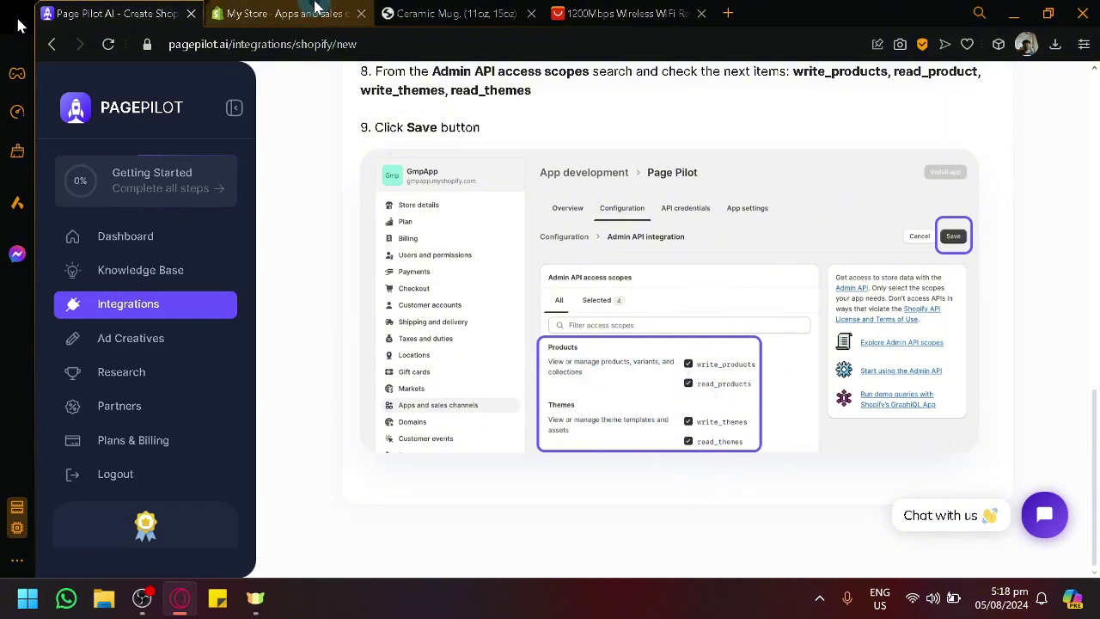
pyautogui.click(284, 13)
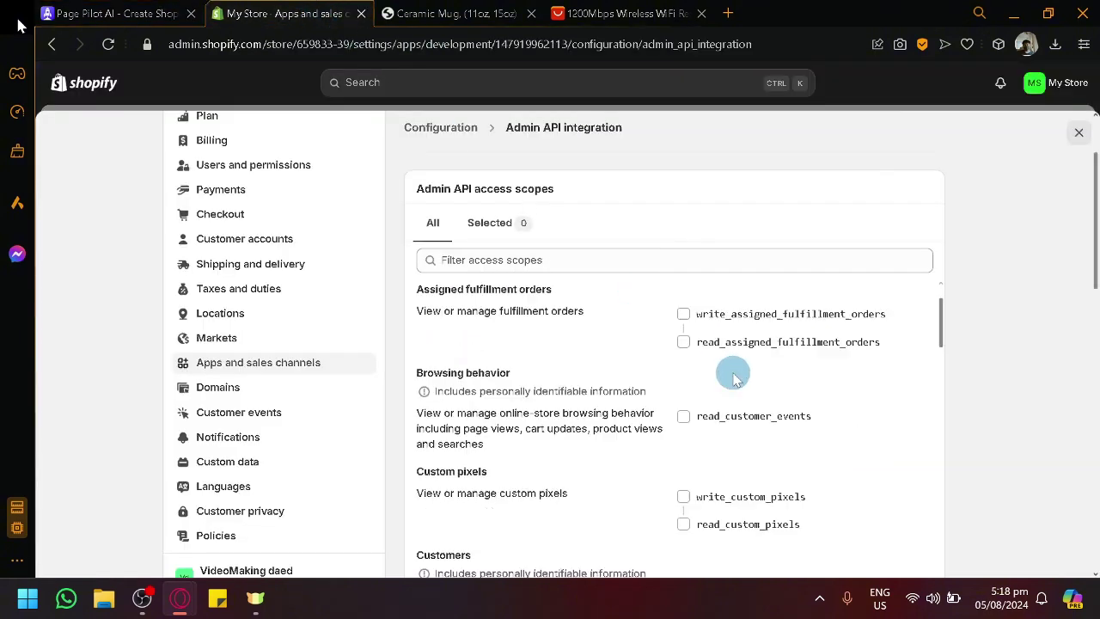
pyautogui.click(164, 13)
pyautogui.click(646, 387)
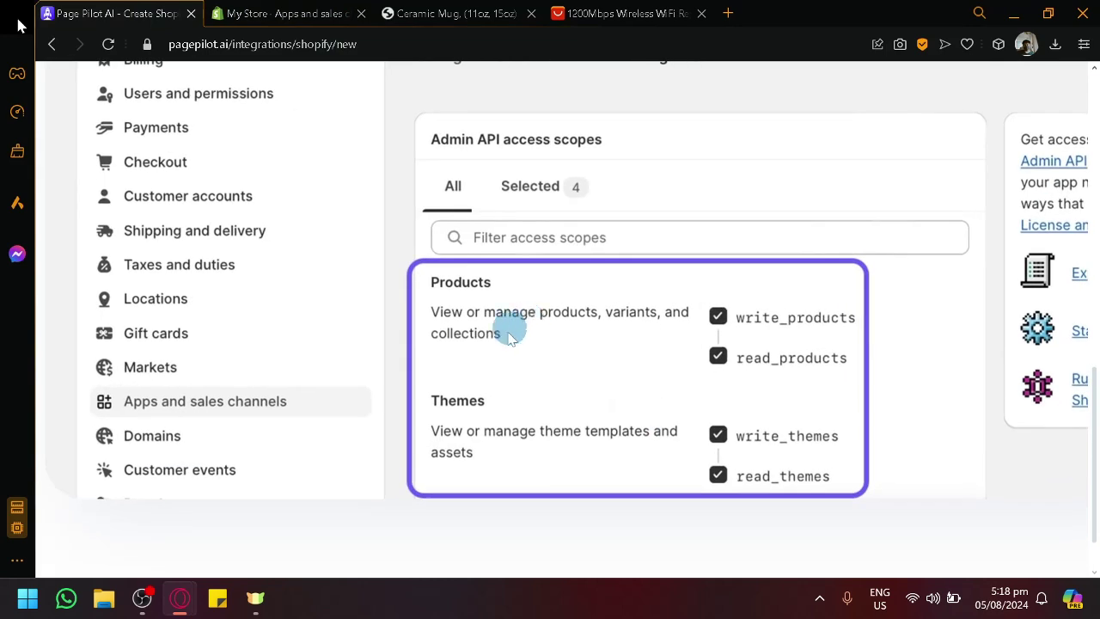
pyautogui.click(297, 13)
# - Select the write_products and read_products scopes under Products in the Admin API access scopes
pyautogui.scroll(-7, 601, 352)
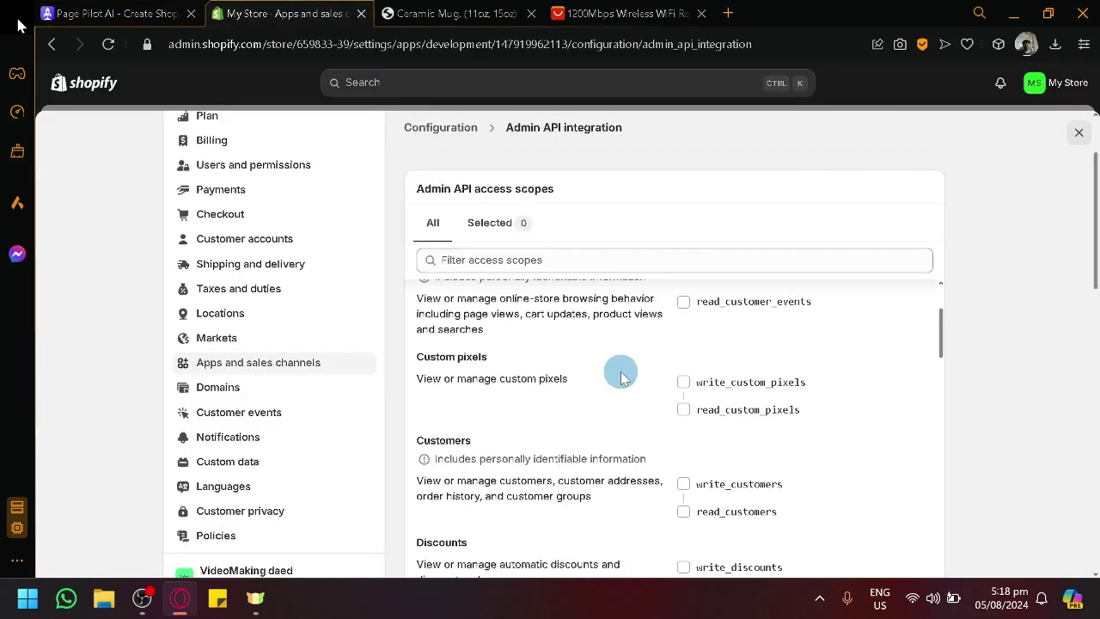
pyautogui.scroll(-13, 965, 386)
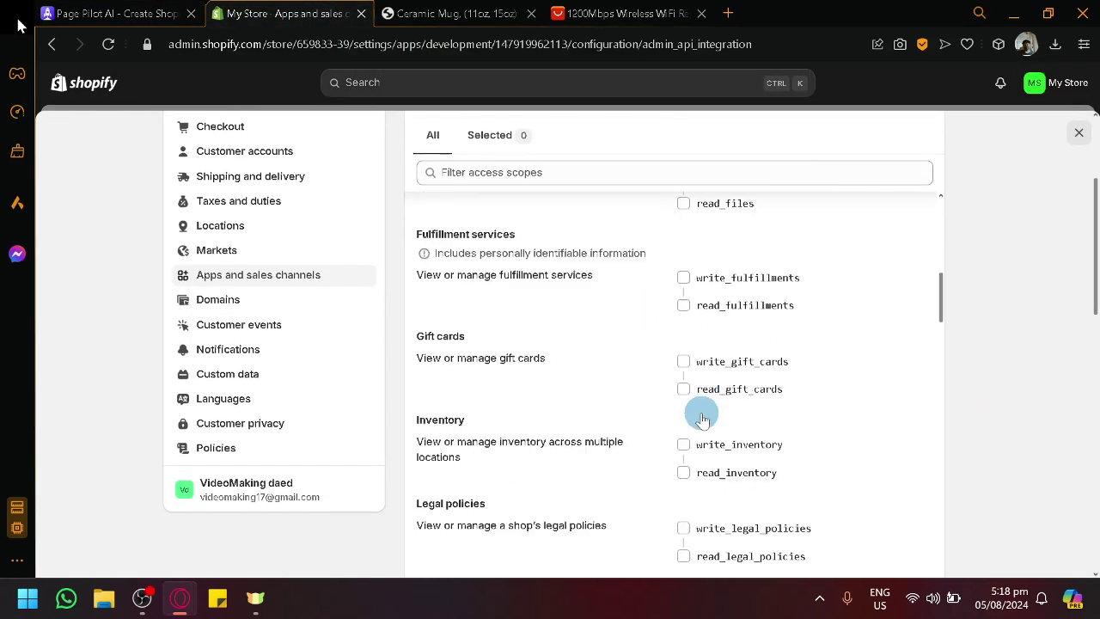
pyautogui.scroll(-5, 702, 419)
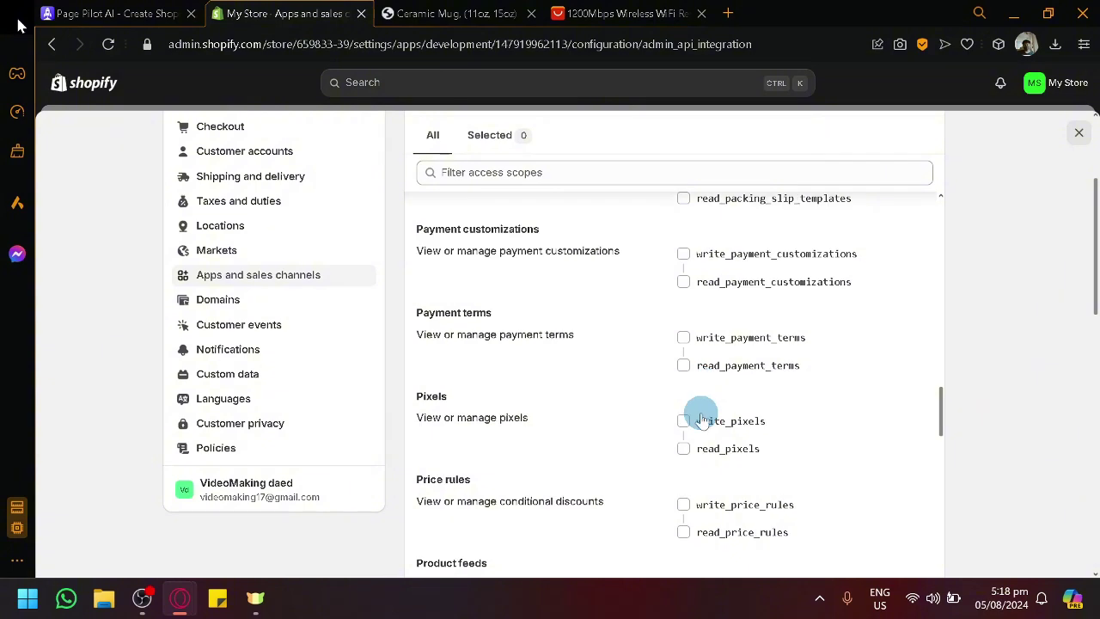
pyautogui.scroll(1, 702, 419)
pyautogui.scroll(-5, 702, 418)
pyautogui.scroll(-3, 702, 418)
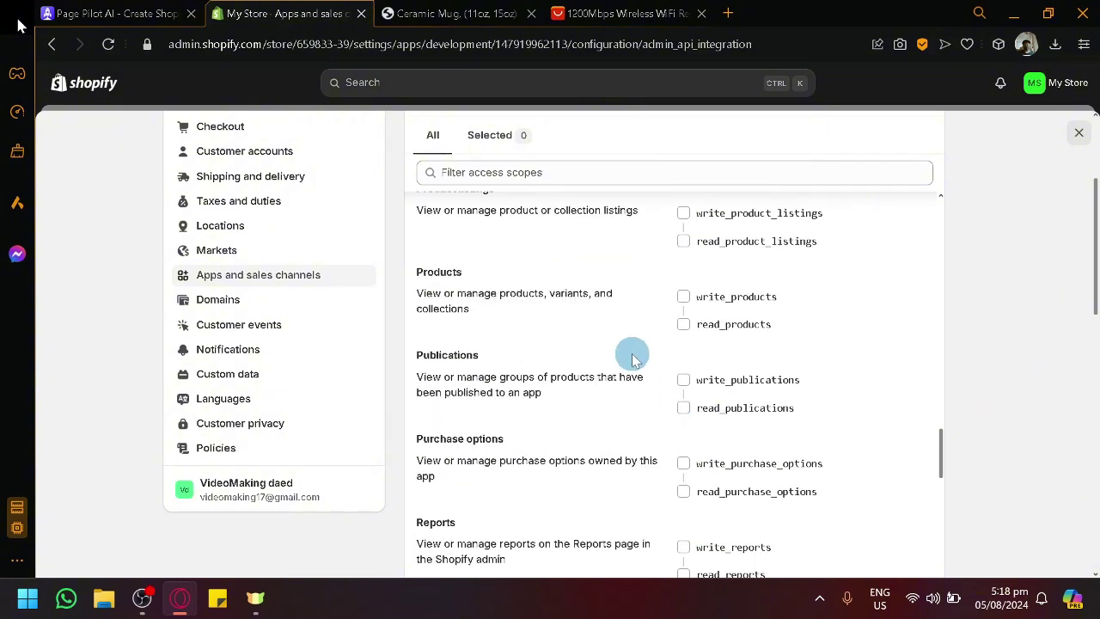
pyautogui.scroll(2, 682, 391)
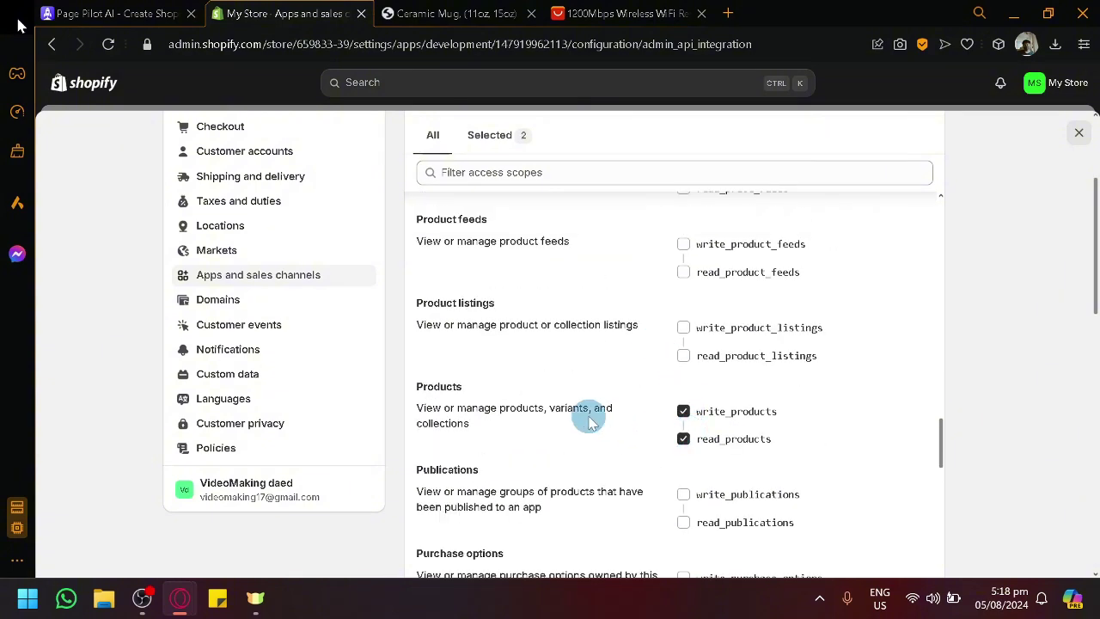
# - Select the write_themes and read_themes scopes under Themes and save the Admin API configuration
pyautogui.scroll(-6, 589, 421)
pyautogui.scroll(-12, 590, 421)
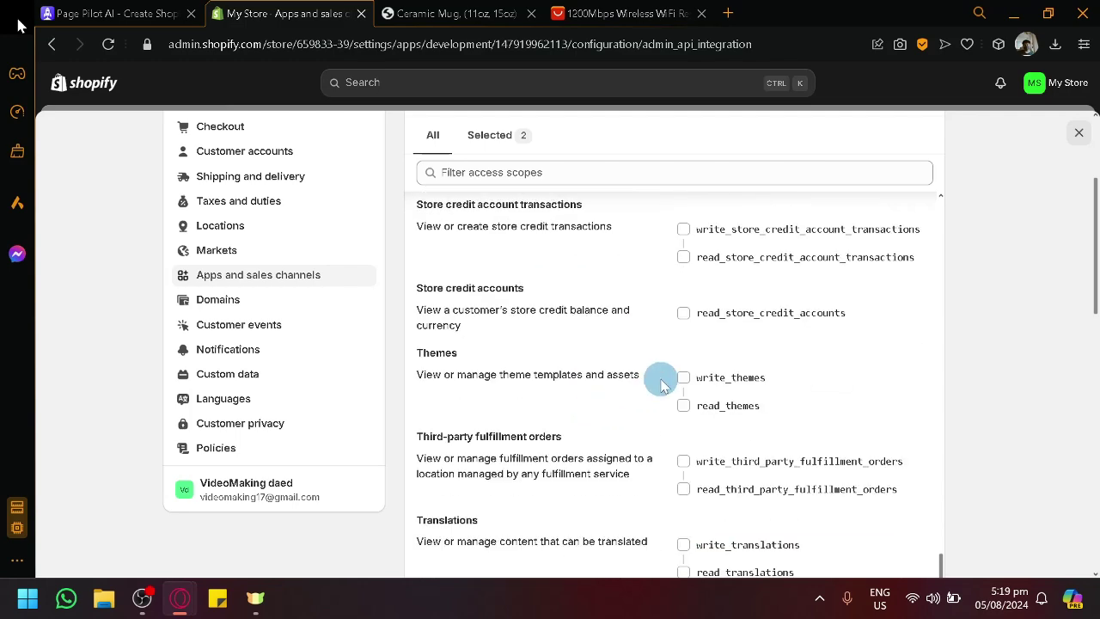
pyautogui.click(682, 378)
pyautogui.scroll(-10, 990, 388)
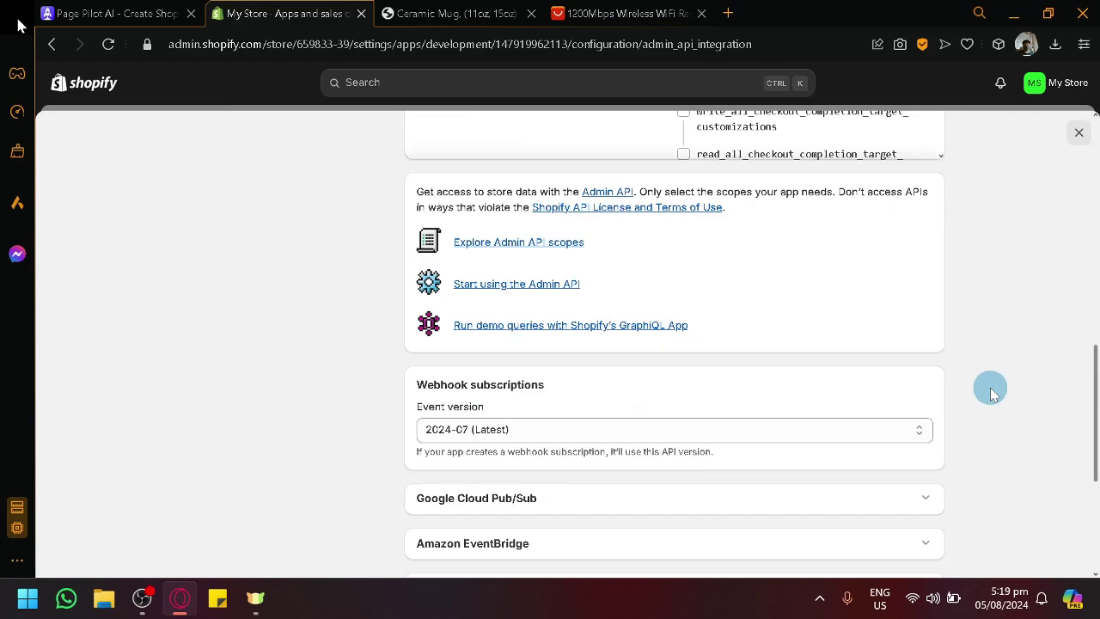
pyautogui.click(924, 494)
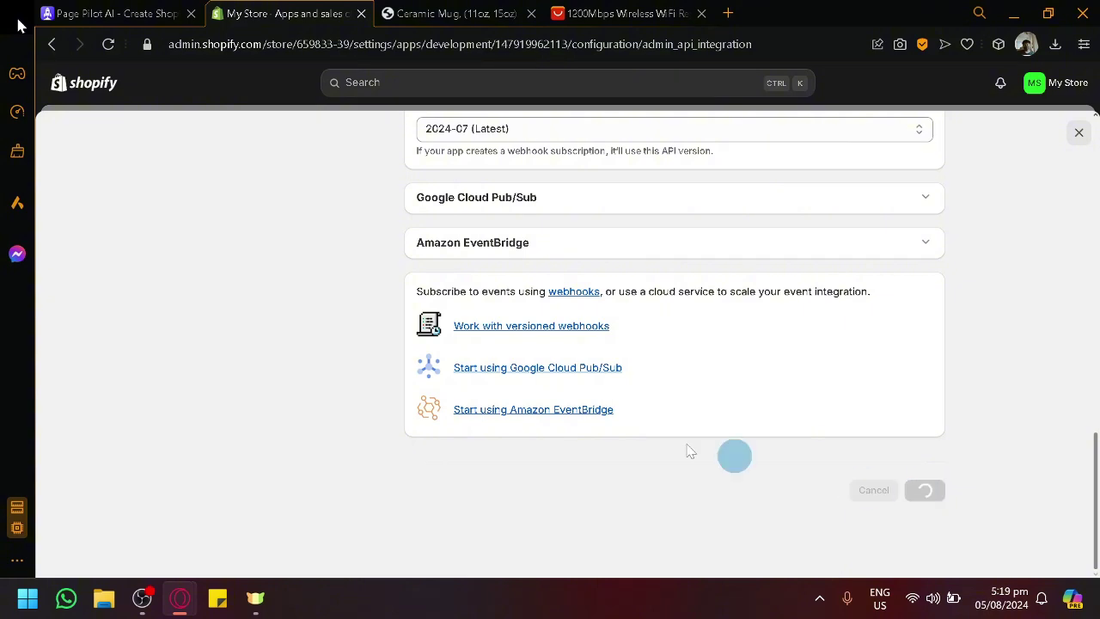
# - Switch to PagePilot, close the enlarged guide picture, advance the guide to step 4/5, and return to Shopify
pyautogui.click(111, 12)
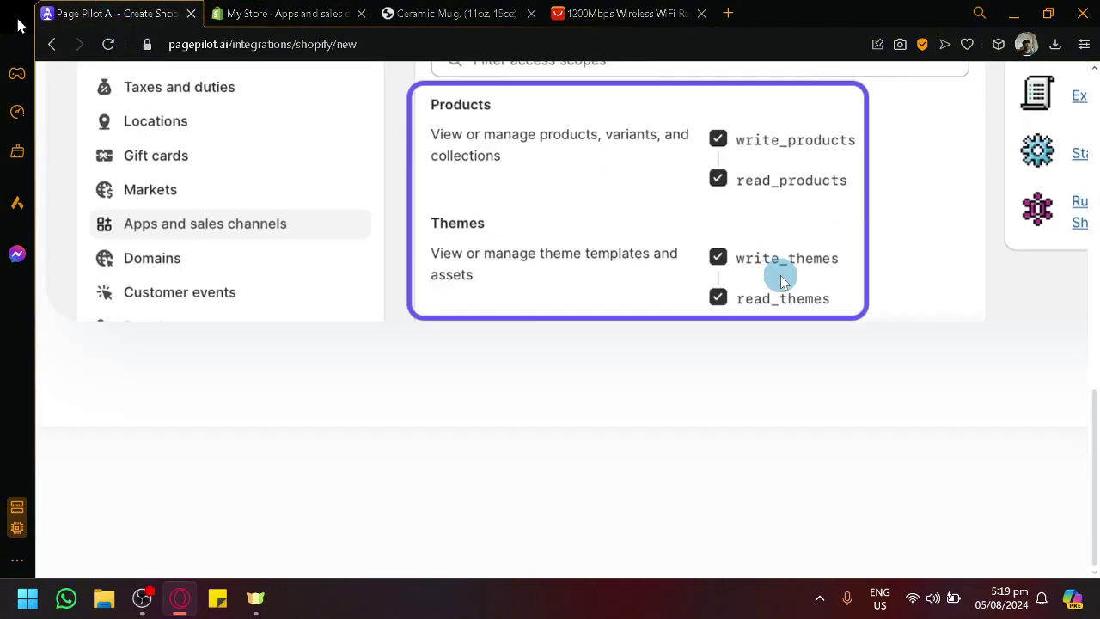
pyautogui.click(782, 280)
pyautogui.scroll(3, 963, 197)
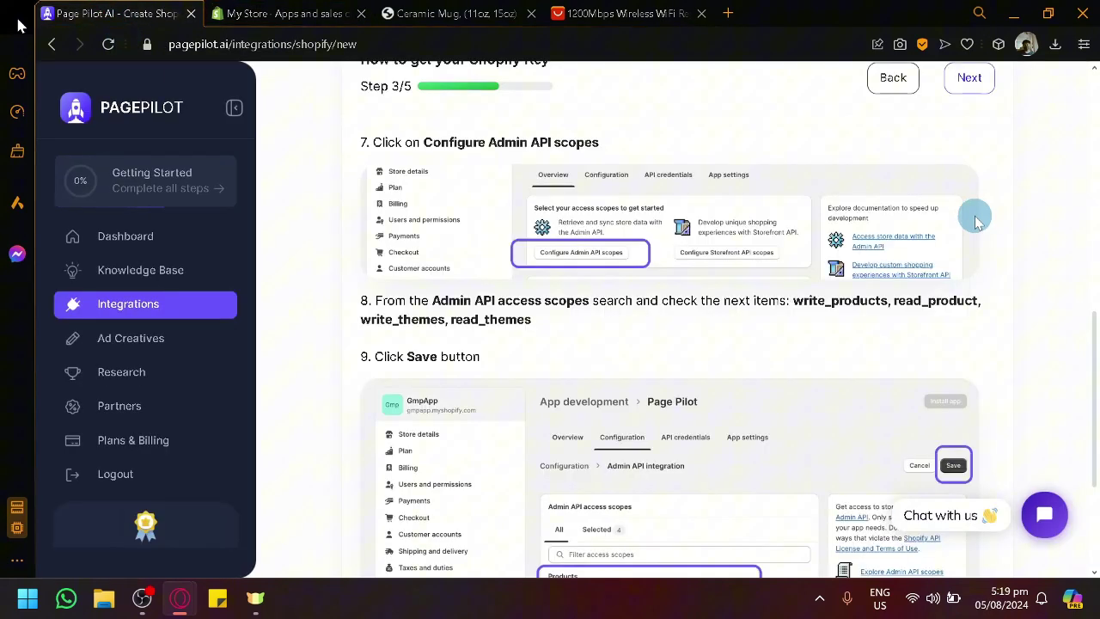
pyautogui.click(969, 78)
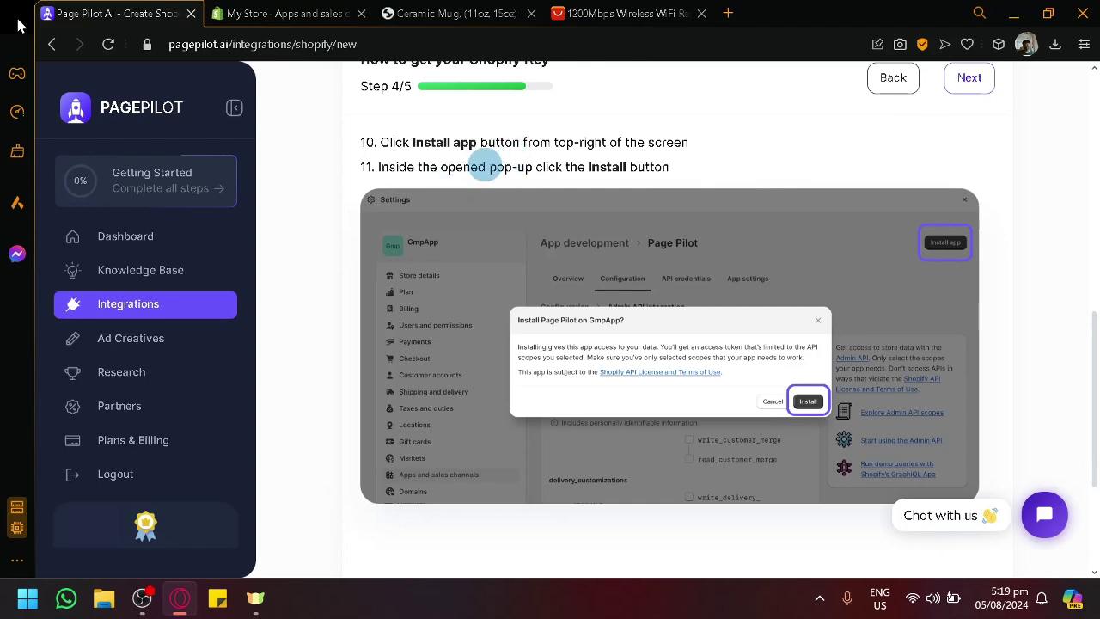
pyautogui.click(314, 13)
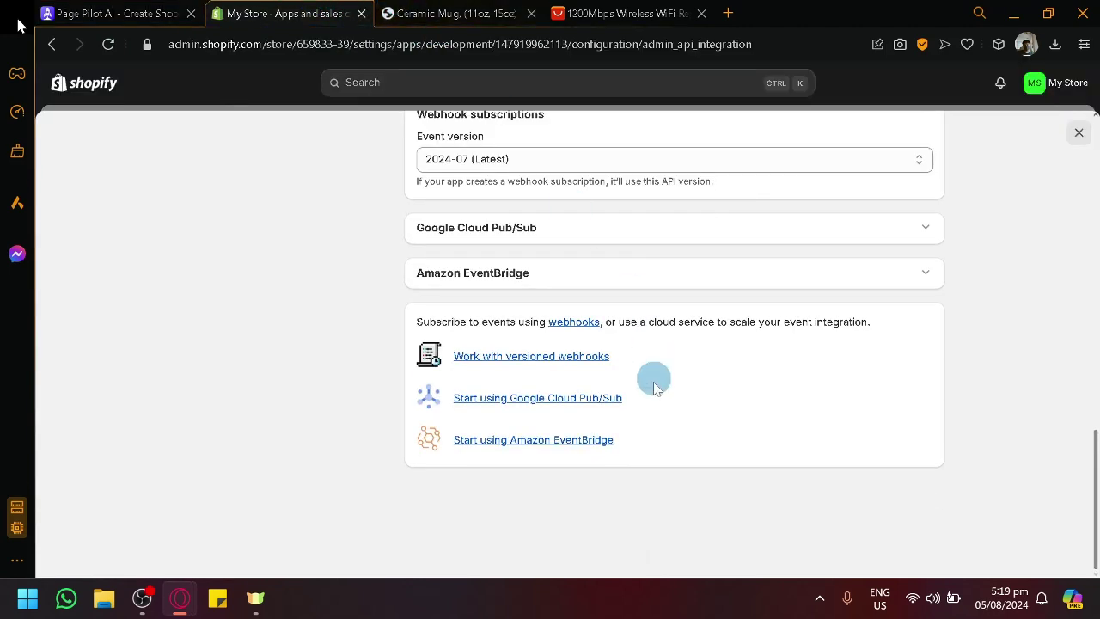
# - Install the Page Pilot custom app on the Shopify store
pyautogui.scroll(5, 653, 378)
pyautogui.scroll(10, 649, 399)
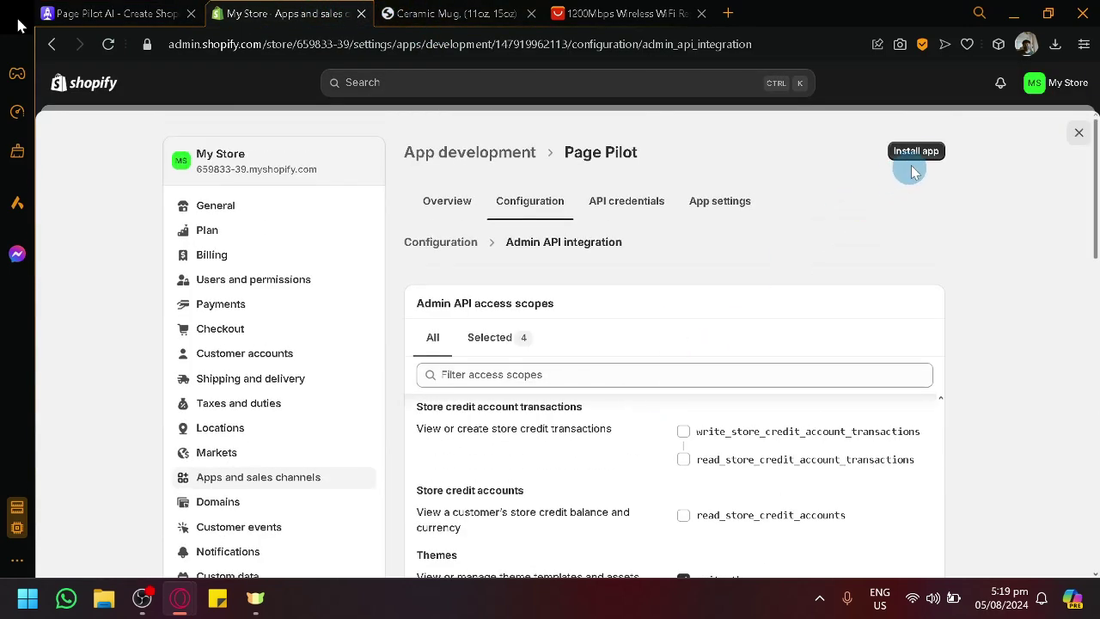
pyautogui.click(916, 159)
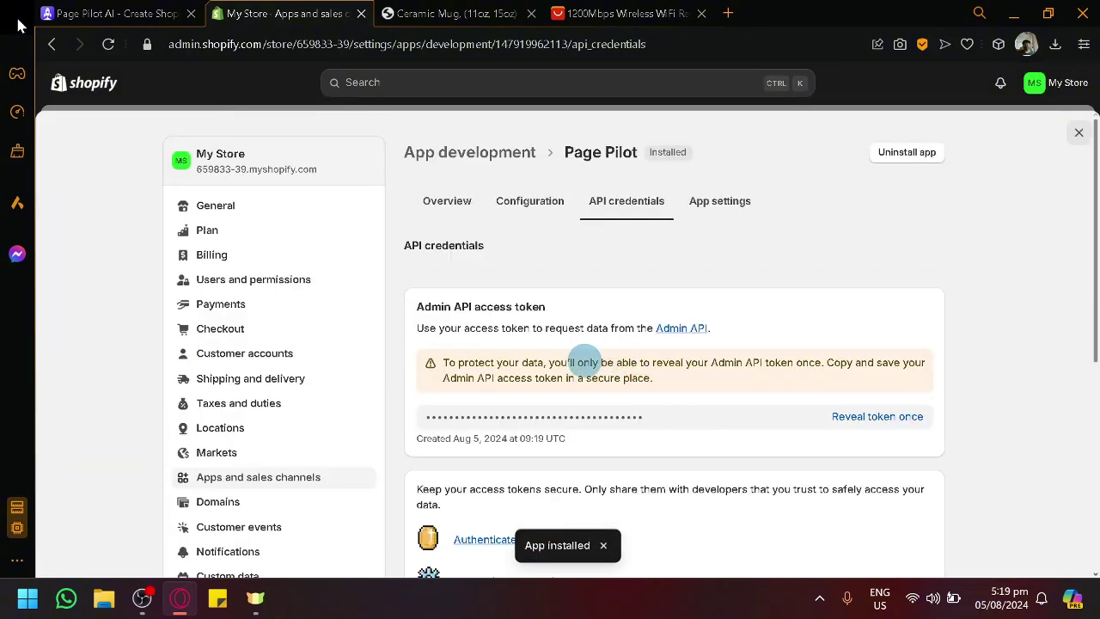
# - Advance PagePilot's guide to its Shopify Key instructions, and reveal and copy the Admin API access token in Shopify
pyautogui.click(121, 13)
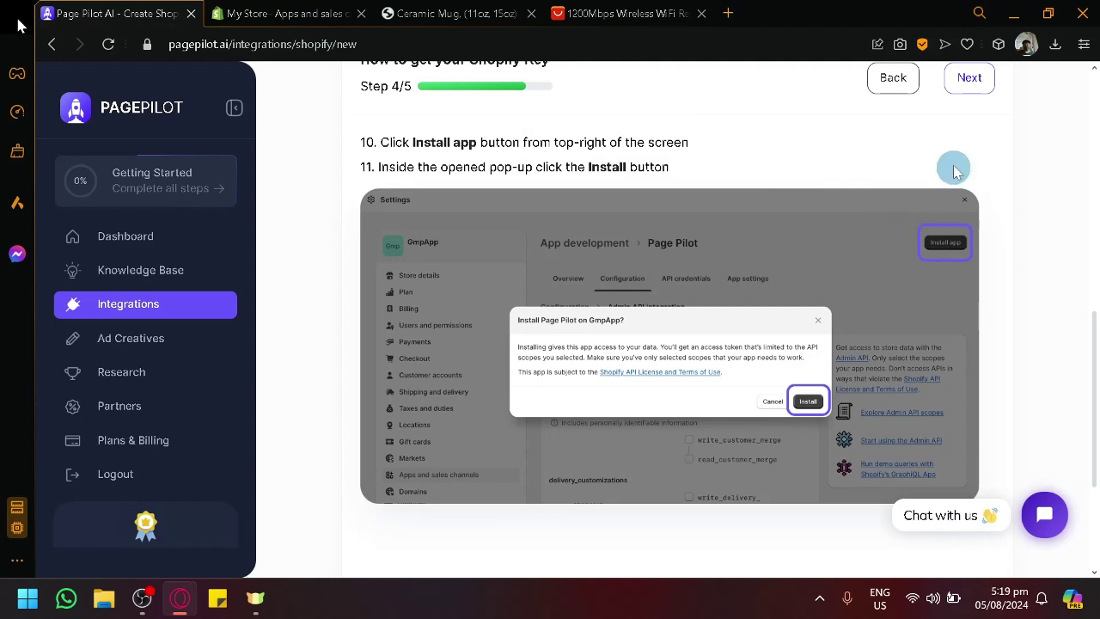
pyautogui.click(969, 86)
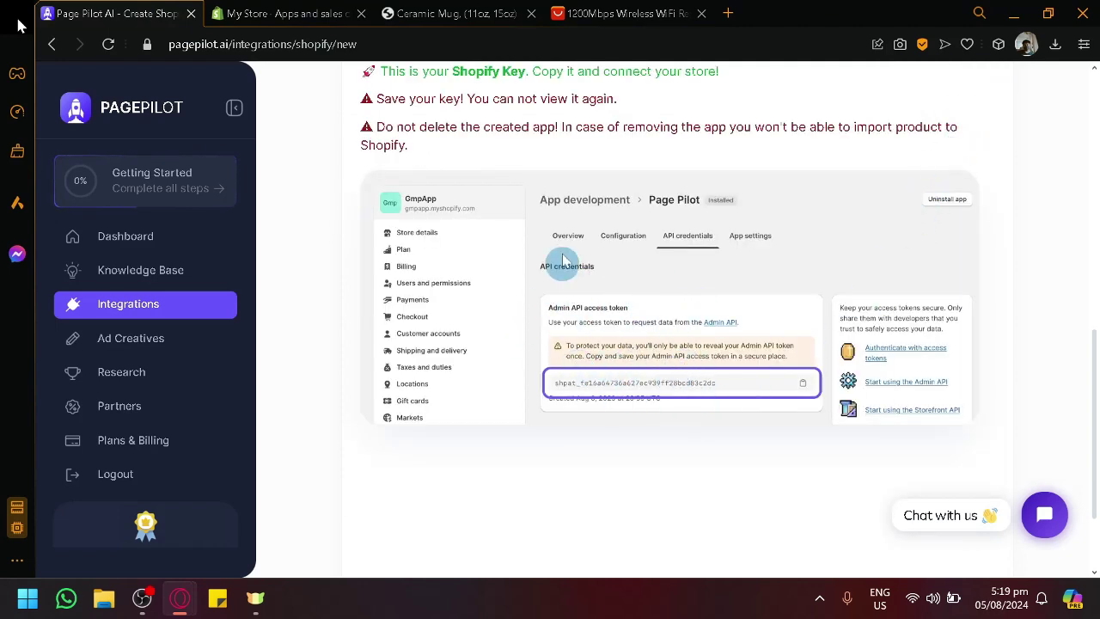
pyautogui.click(326, 13)
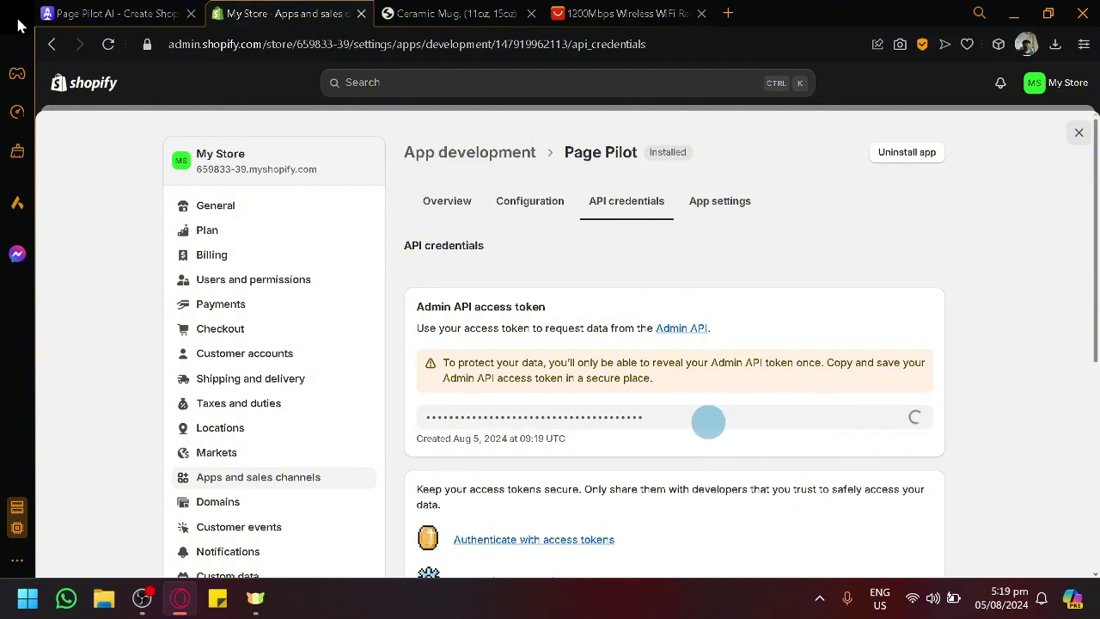
pyautogui.moveTo(708, 421); pyautogui.dragTo(381, 419)
pyautogui.hotkey('ctrl', 'c')
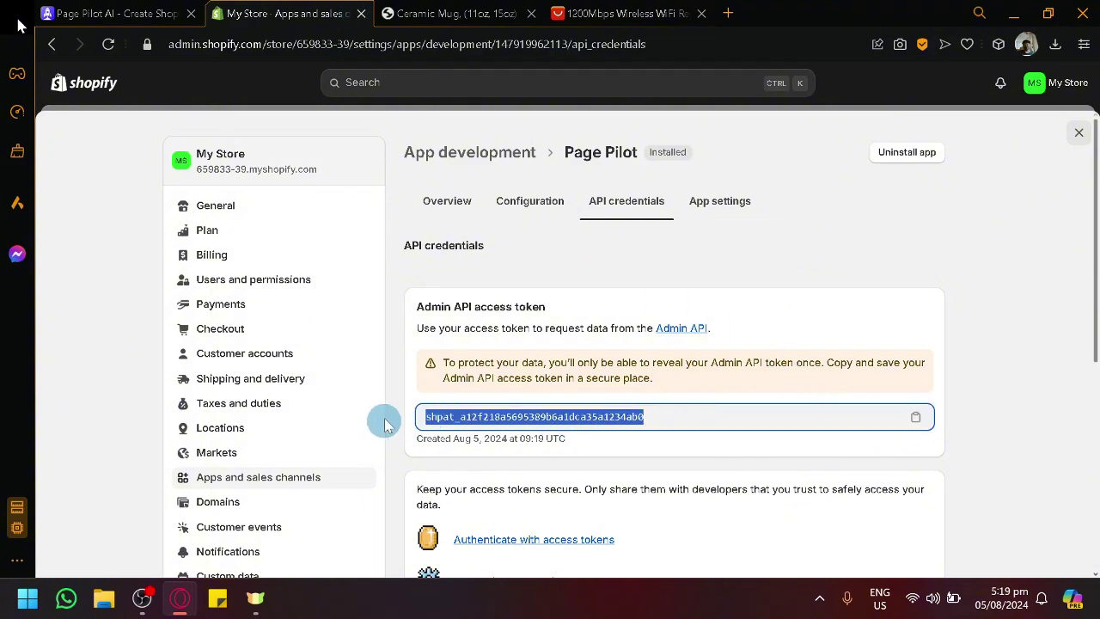
# - Switch to PagePilot and paste the copied Admin API access token as the Shopify Key
pyautogui.hotkey('ctrl', 'shift', 'Tab')
pyautogui.scroll(5, 461, 167)
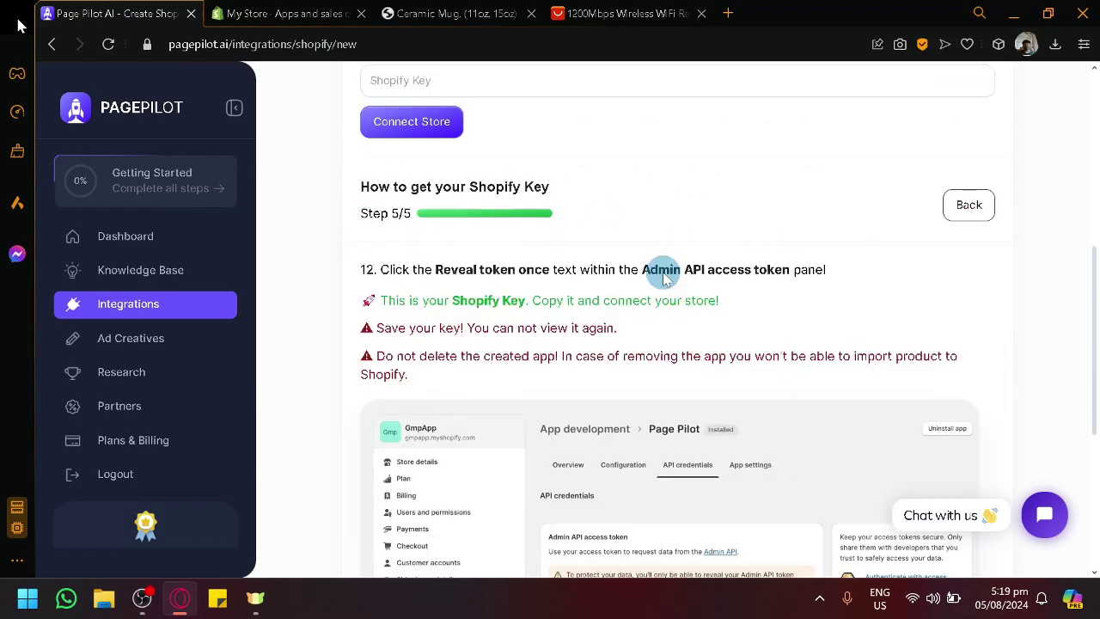
pyautogui.click(534, 190)
pyautogui.hotkey('ctrl', 'v')
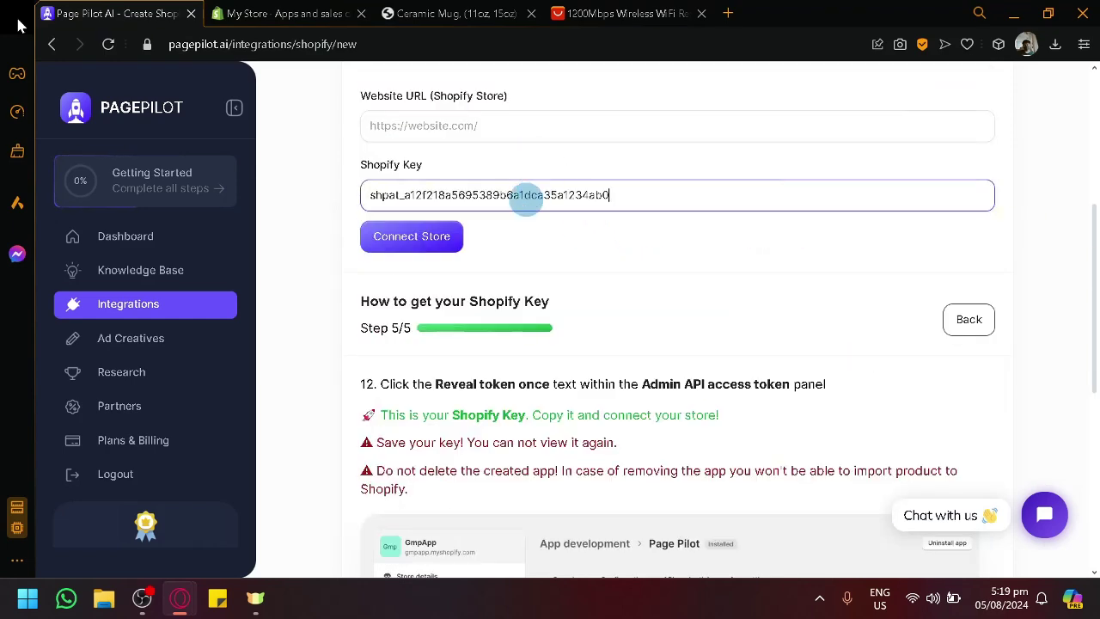
# - Copy the storefront's home page address into PagePilot's Website URL (Shopify Store) field and try to connect the store
pyautogui.click(441, 13)
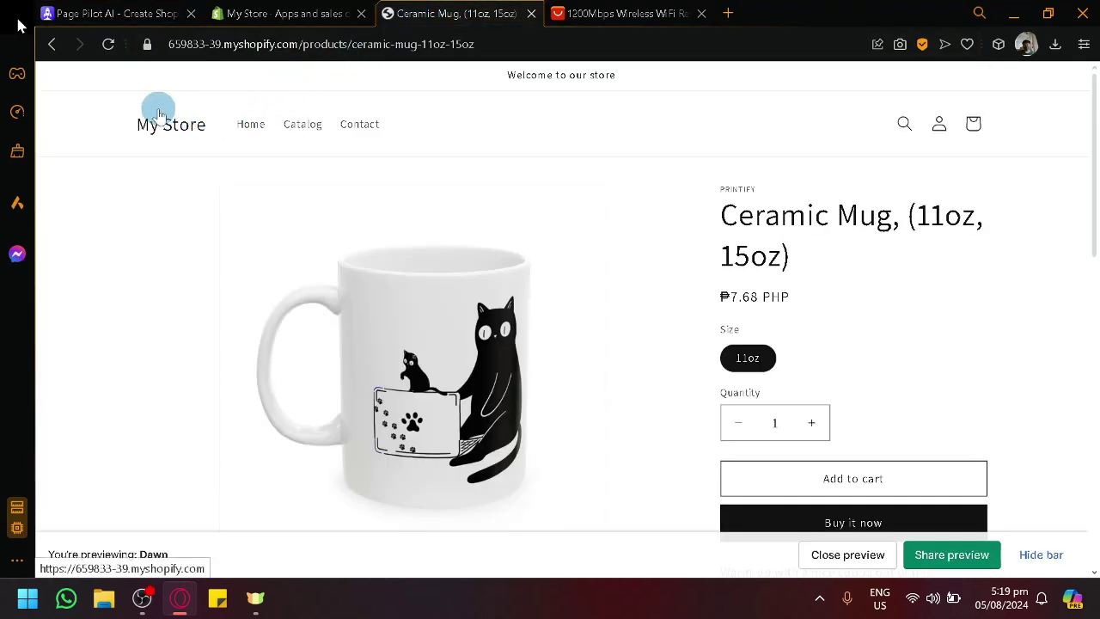
pyautogui.click(267, 42)
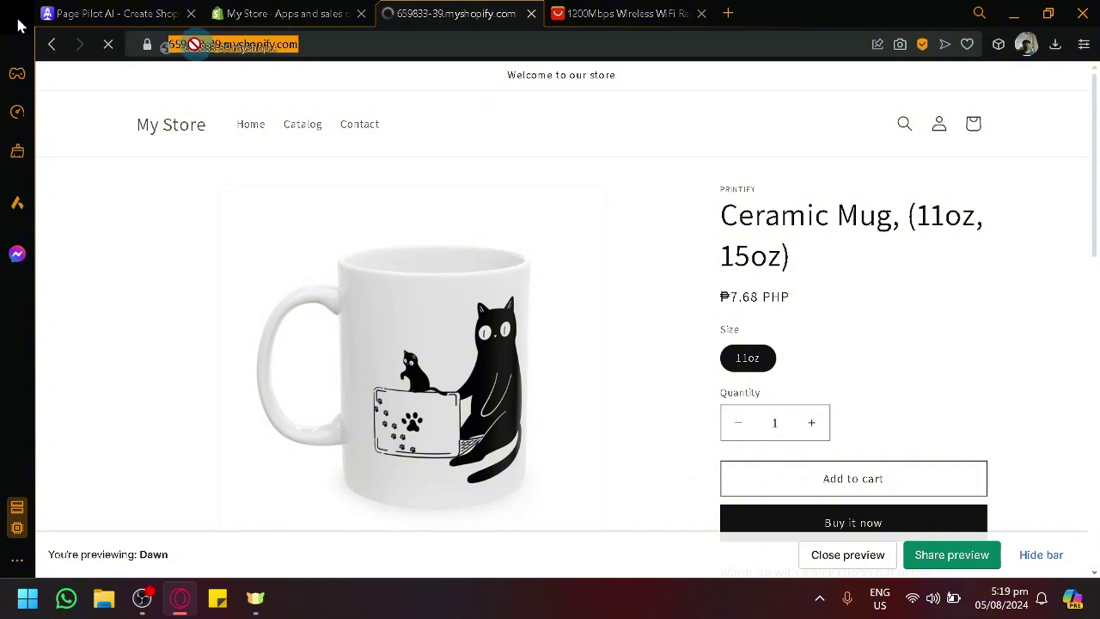
pyautogui.hotkey('ctrl', 'c')
pyautogui.click(155, 14)
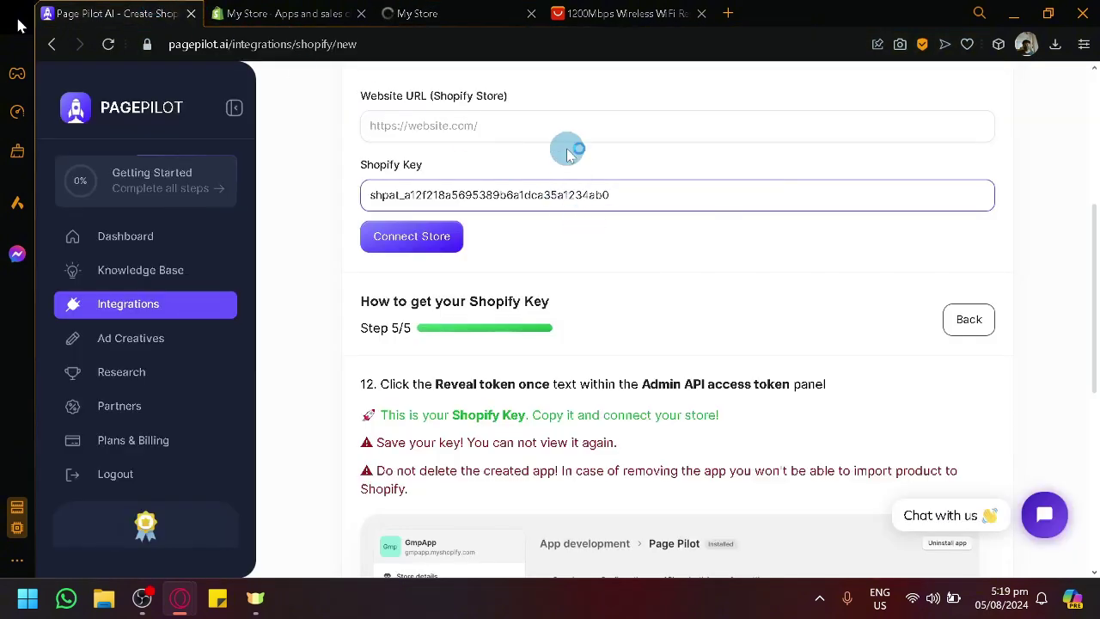
pyautogui.click(555, 125)
pyautogui.hotkey('ctrl', 'v')
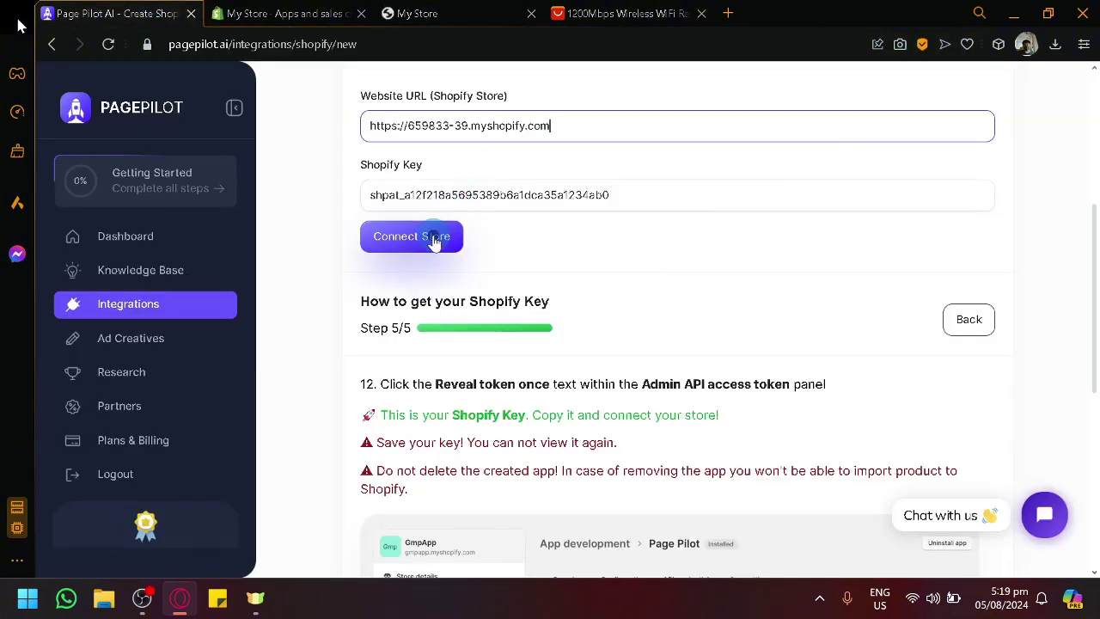
pyautogui.click(434, 239)
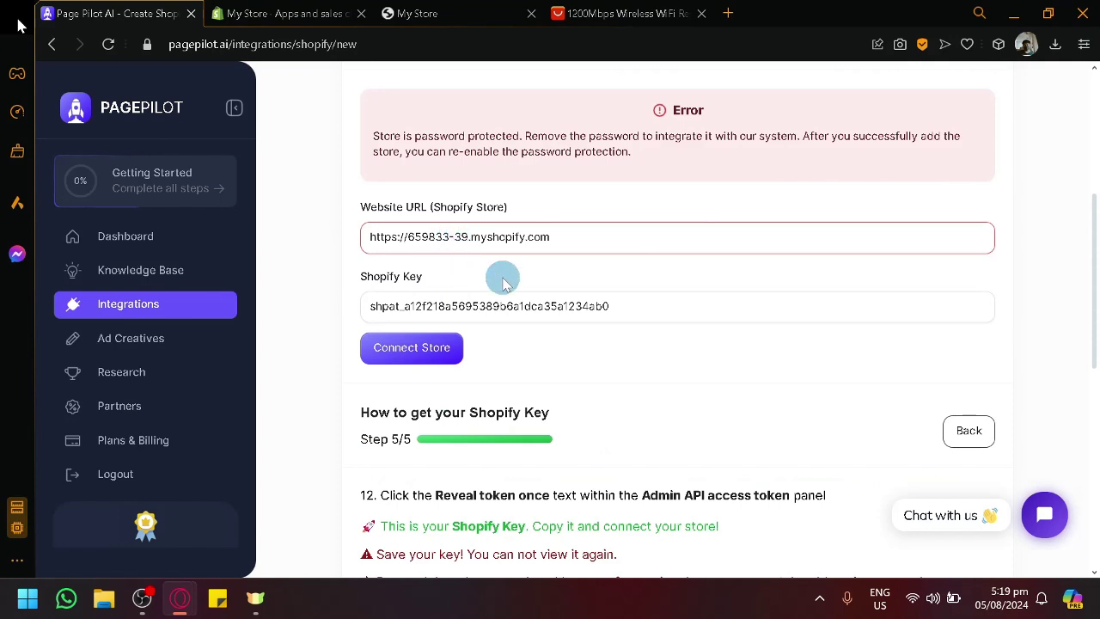
pyautogui.scroll(2, 503, 284)
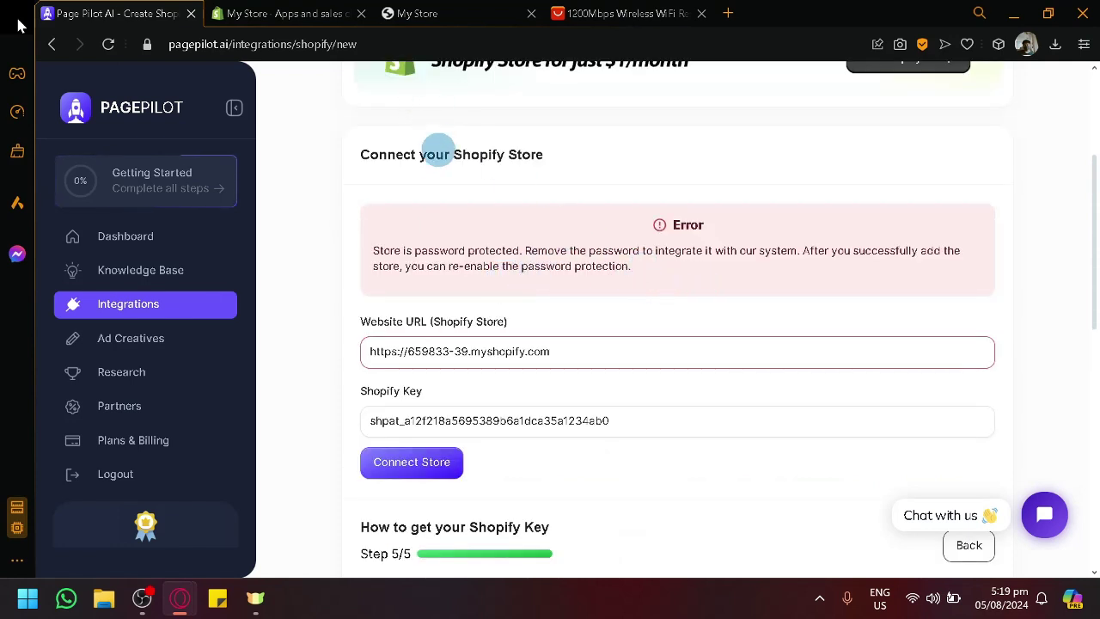
# - Return to the Shopify admin, close the Page Pilot app settings, and check the store's trial details
pyautogui.click(295, 13)
pyautogui.click(971, 449)
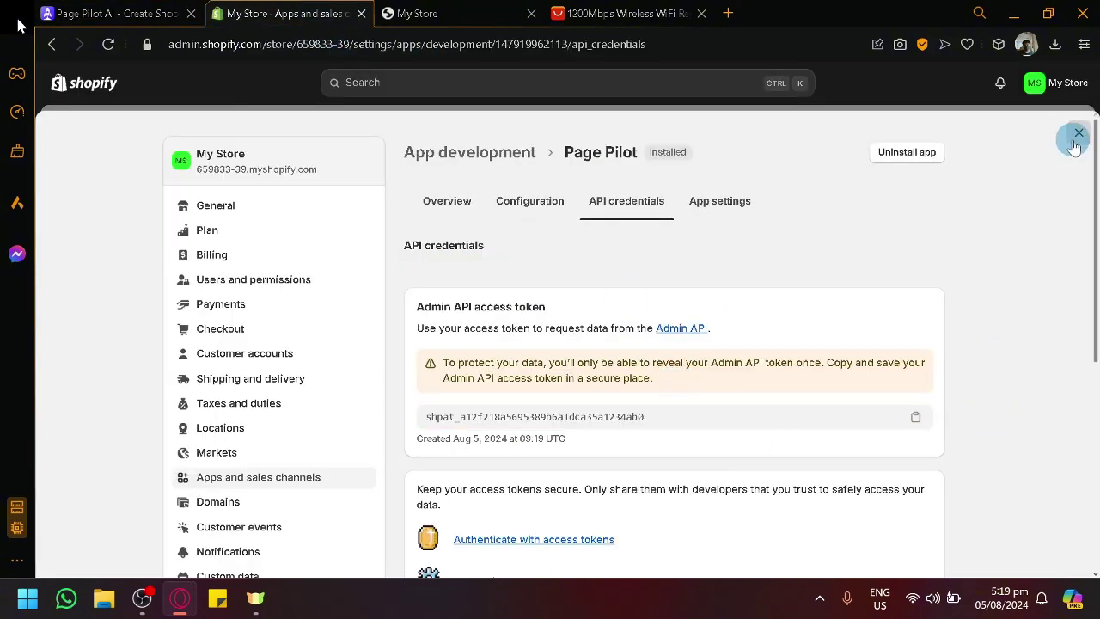
pyautogui.click(1077, 136)
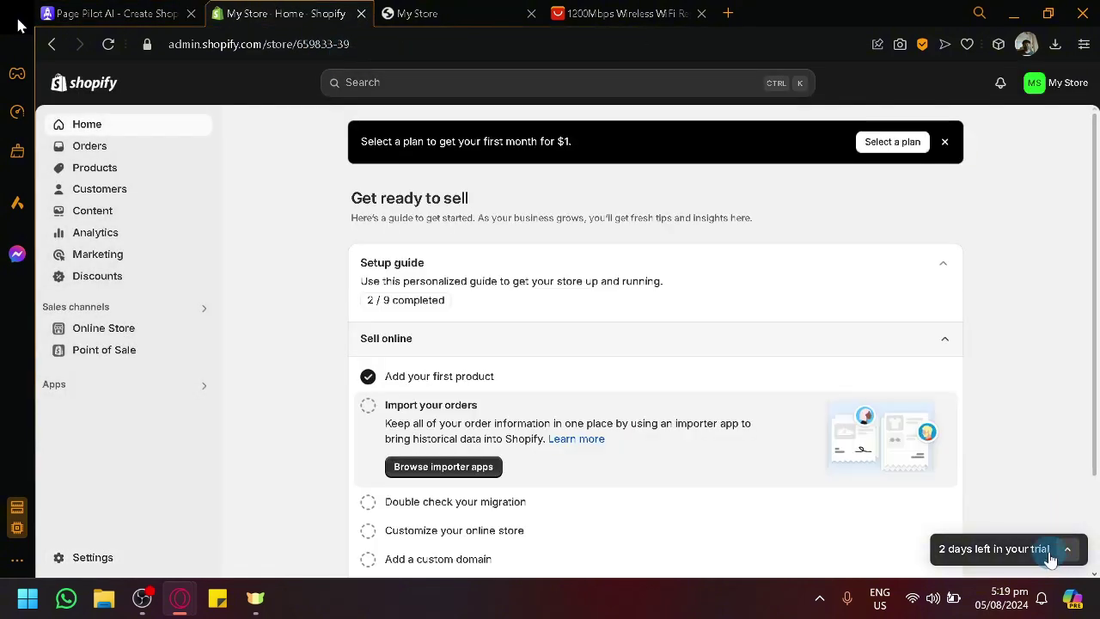
pyautogui.click(172, 12)
pyautogui.click(275, 24)
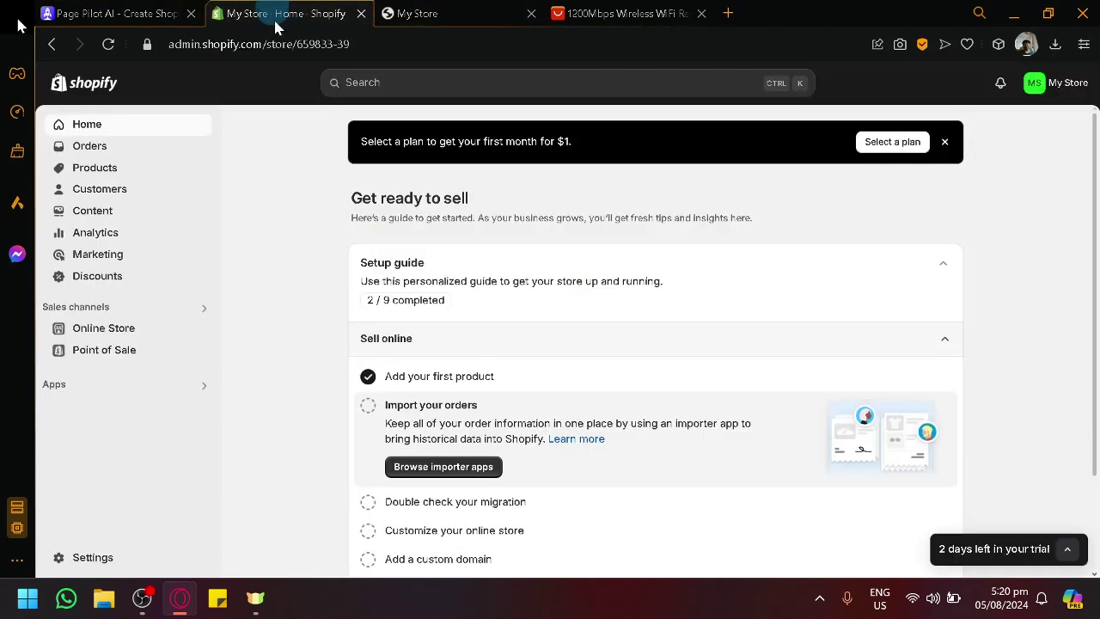
pyautogui.click(278, 252)
pyautogui.click(1068, 537)
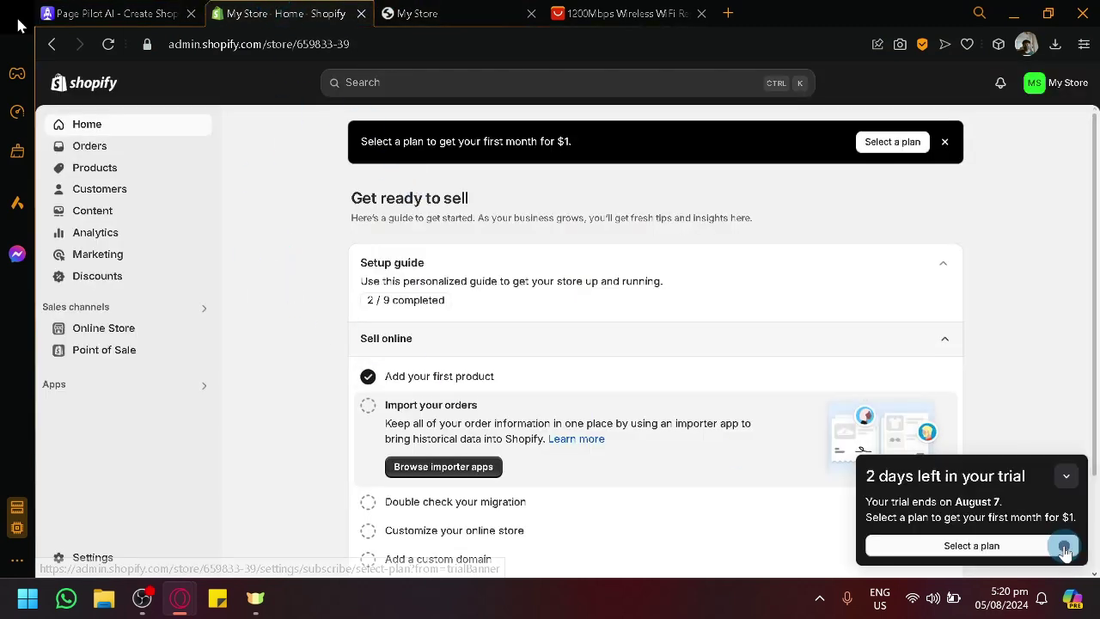
pyautogui.click(1068, 473)
pyautogui.click(15, 343)
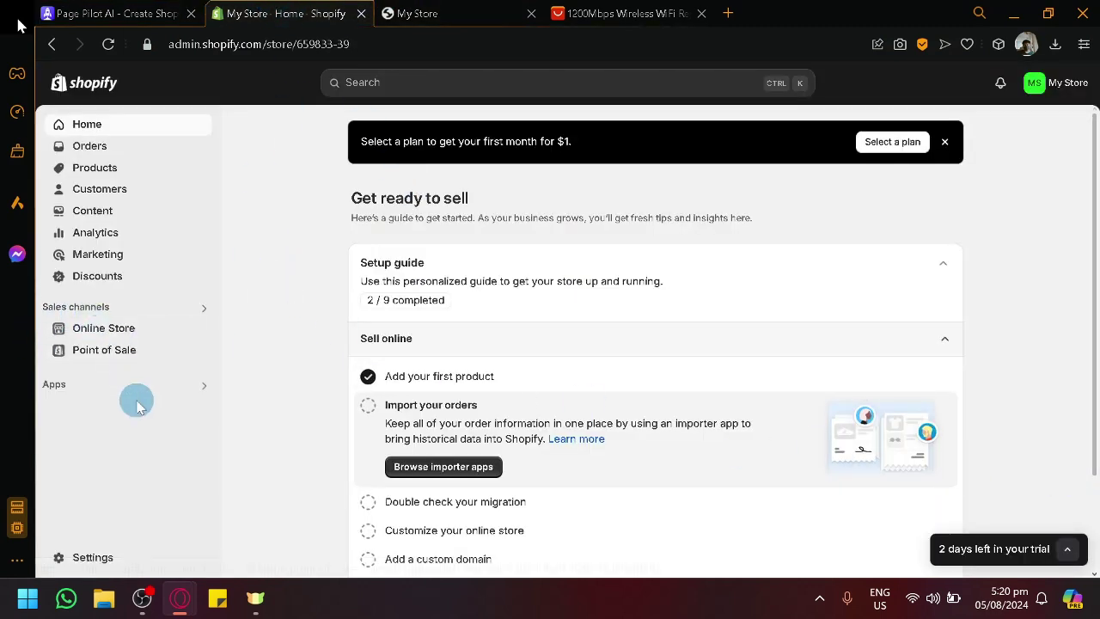
# - Look through the Shopify store settings for a way to remove the store's password protection, and close them
pyautogui.click(110, 557)
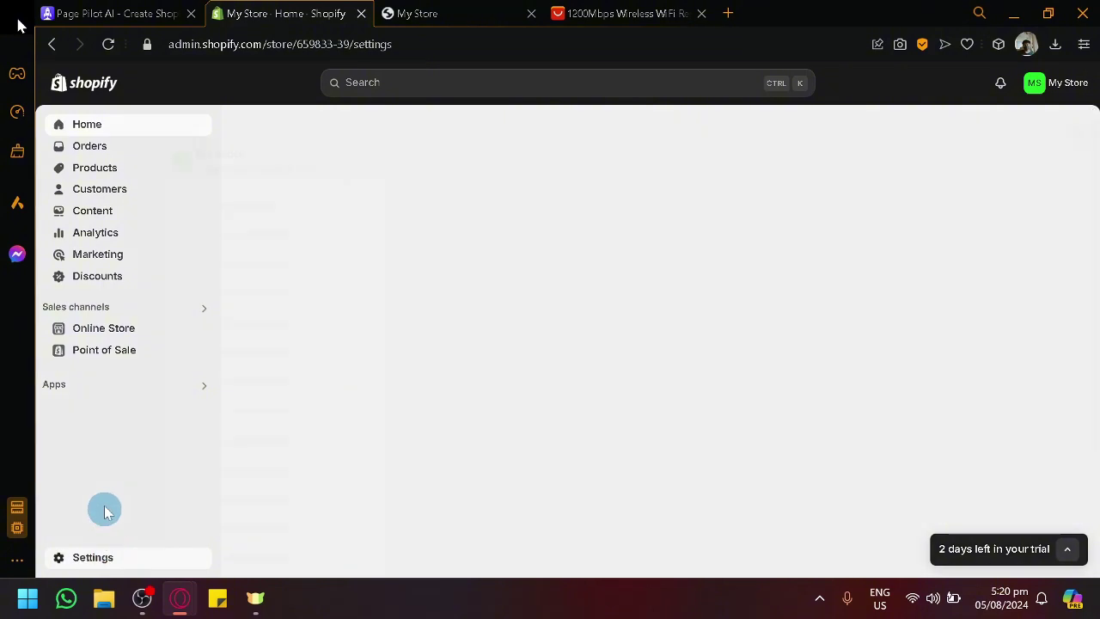
pyautogui.scroll(-5, 258, 313)
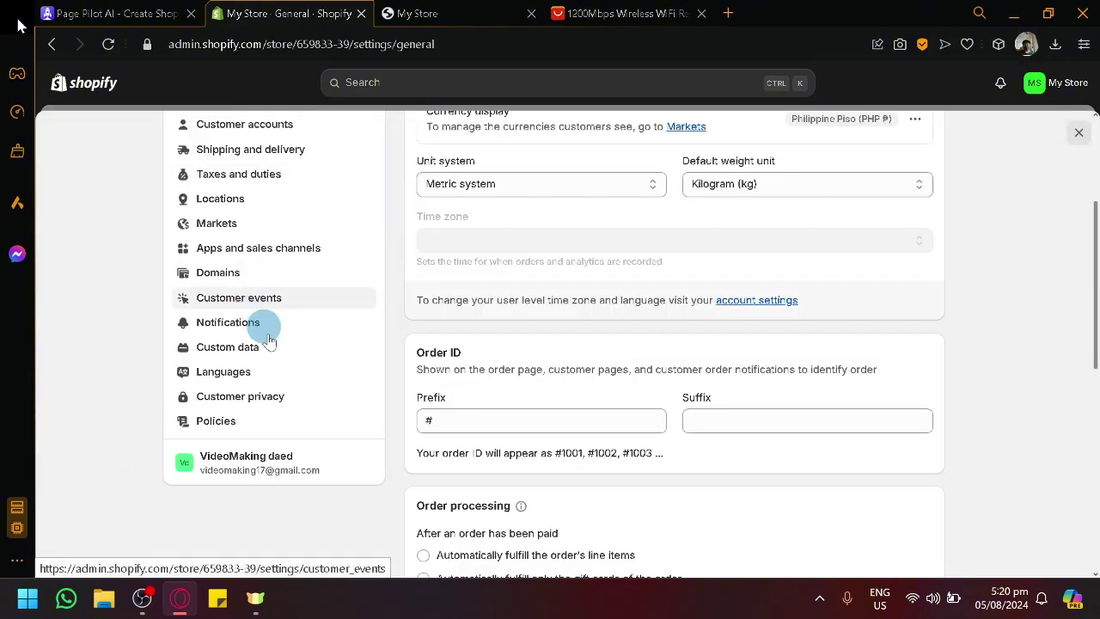
pyautogui.scroll(3, 301, 404)
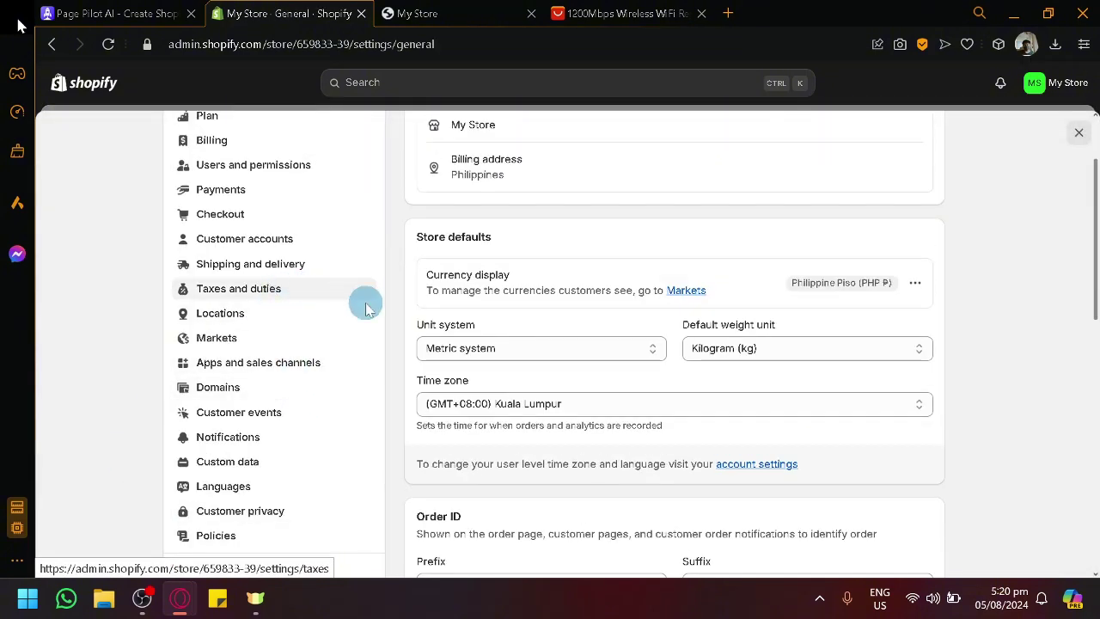
pyautogui.scroll(2, 504, 275)
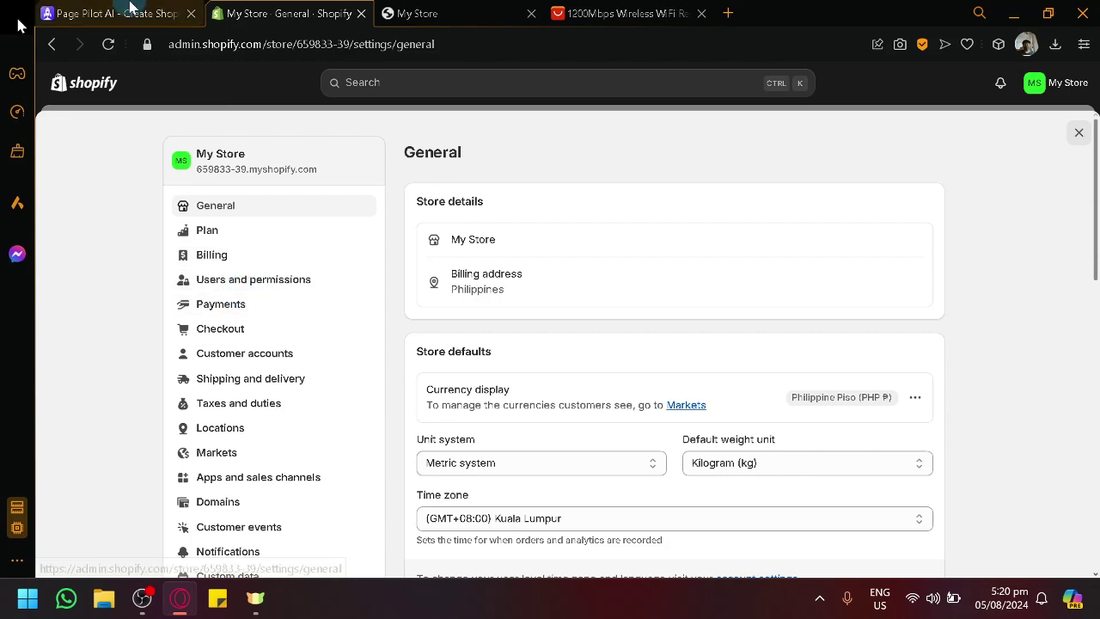
pyautogui.scroll(-1, 277, 410)
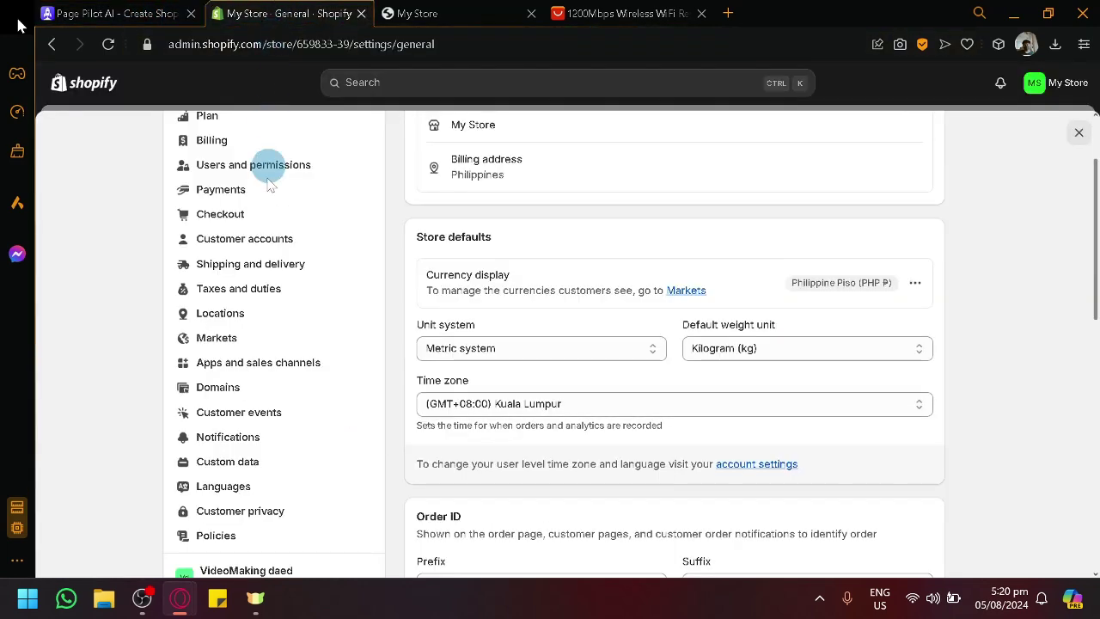
pyautogui.scroll(1, 292, 224)
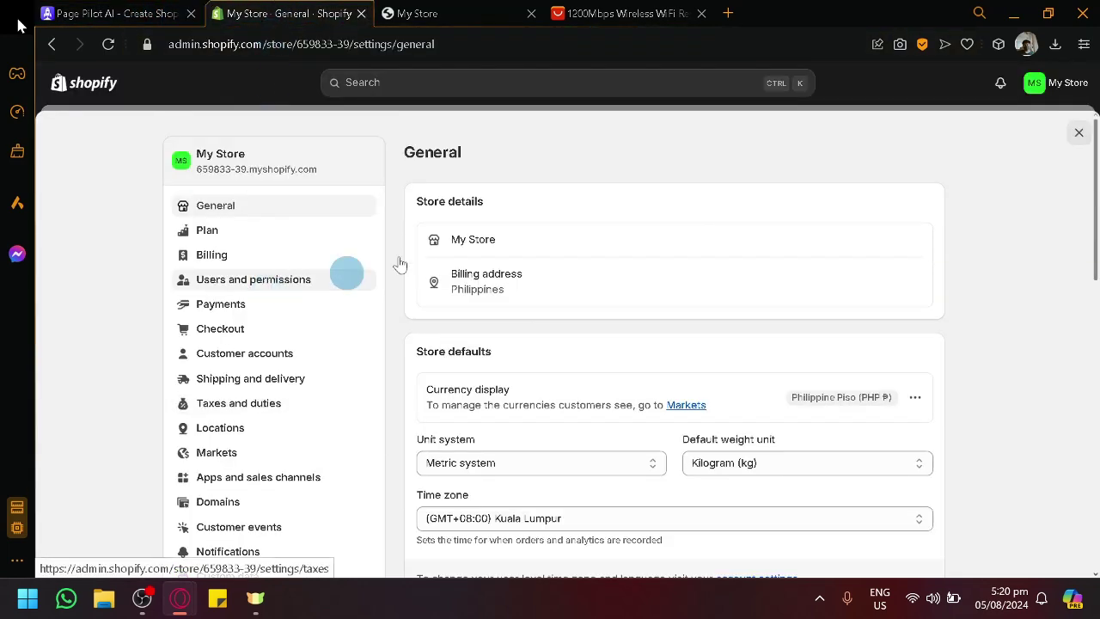
pyautogui.click(1079, 131)
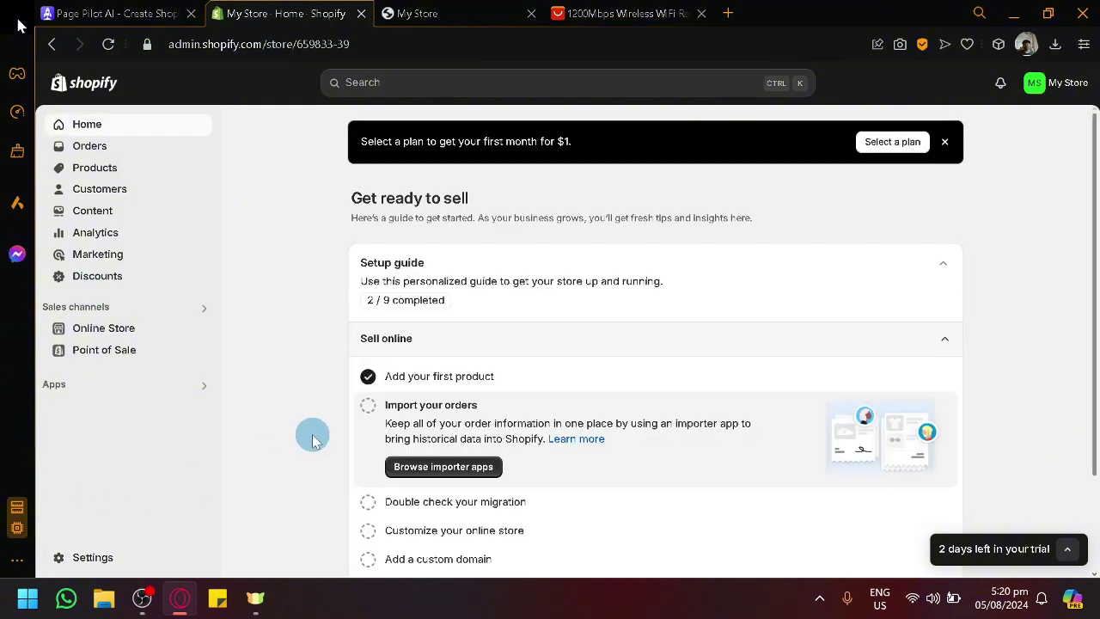
# - Review the connection error and the Shopify Key instructions on PagePilot's New Connection page
pyautogui.click(164, 13)
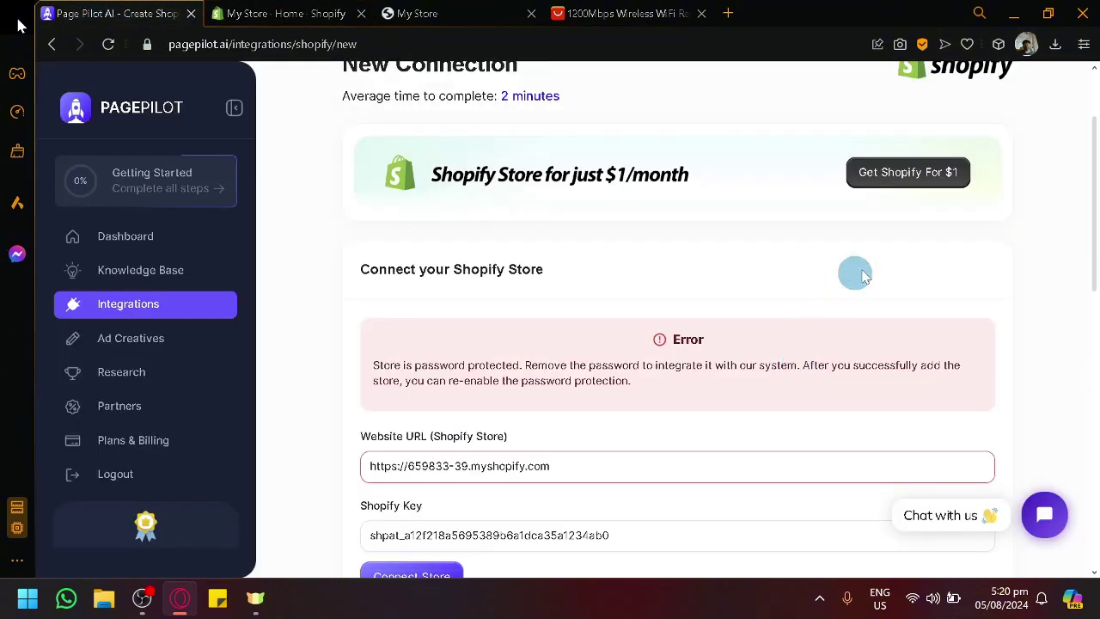
pyautogui.scroll(1, 863, 275)
pyautogui.scroll(-5, 791, 300)
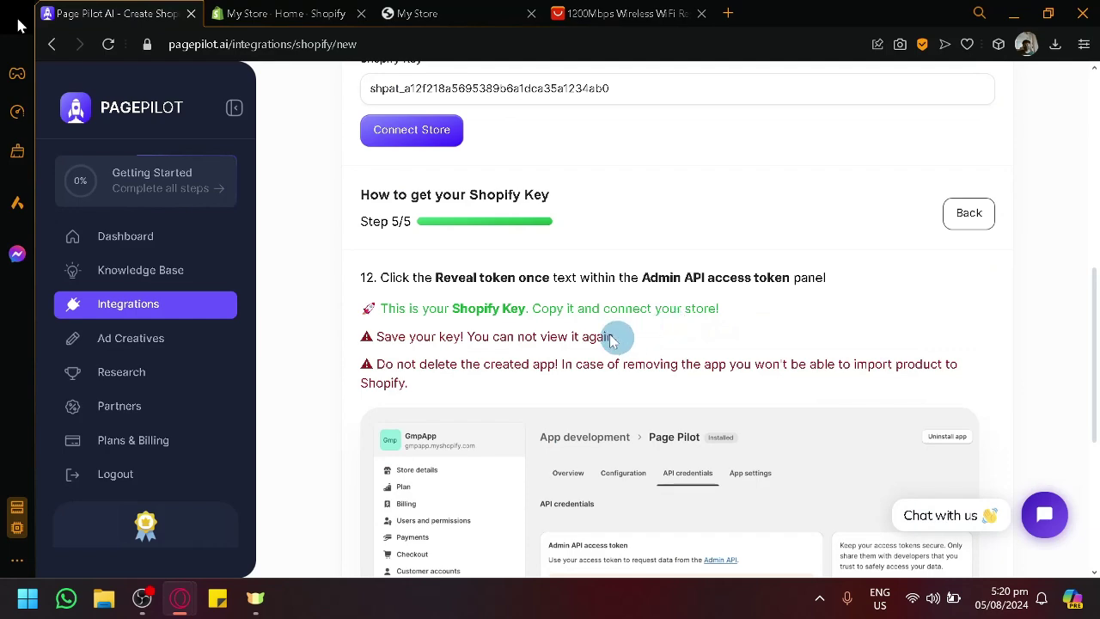
pyautogui.scroll(3, 277, 318)
pyautogui.click(322, 12)
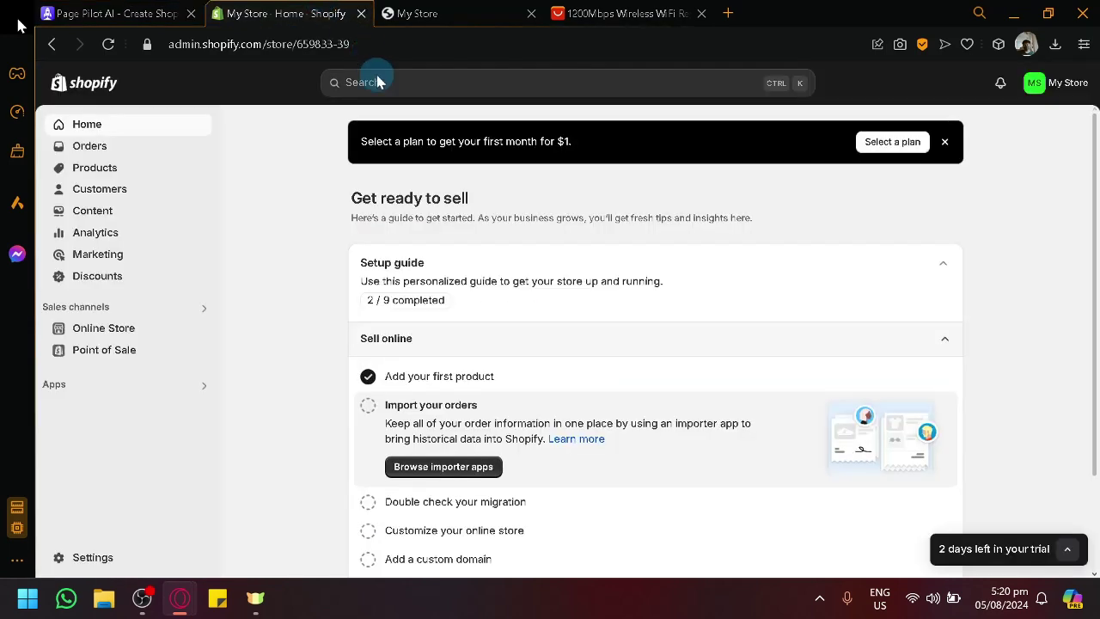
pyautogui.click(103, 13)
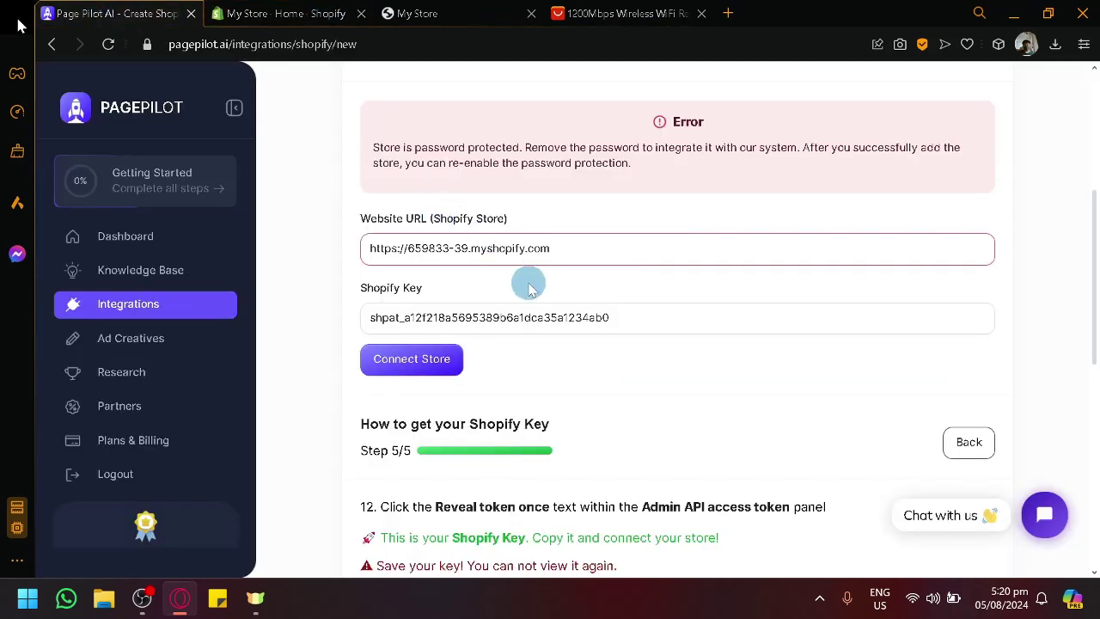
pyautogui.scroll(1, 529, 290)
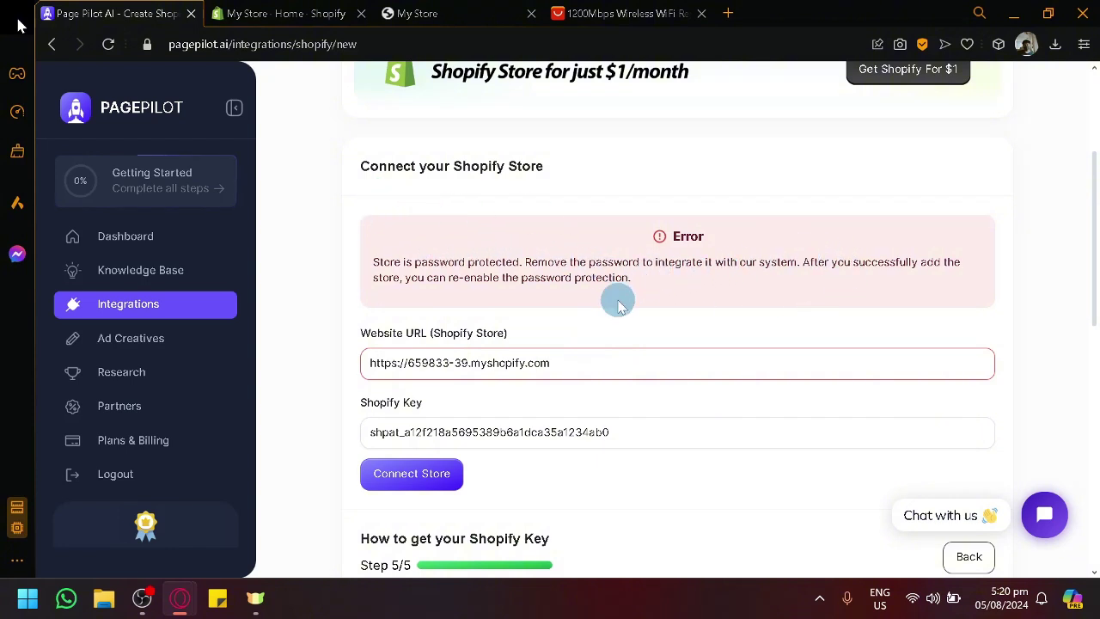
pyautogui.scroll(2, 533, 185)
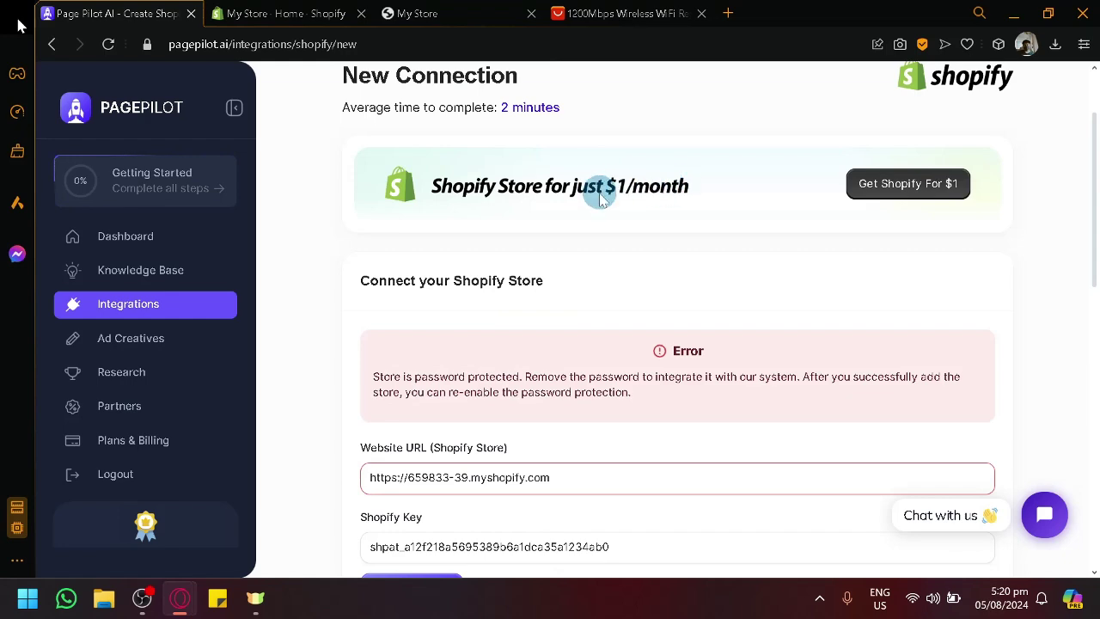
# - Look over the setup guide on the Shopify admin home page
pyautogui.click(284, 13)
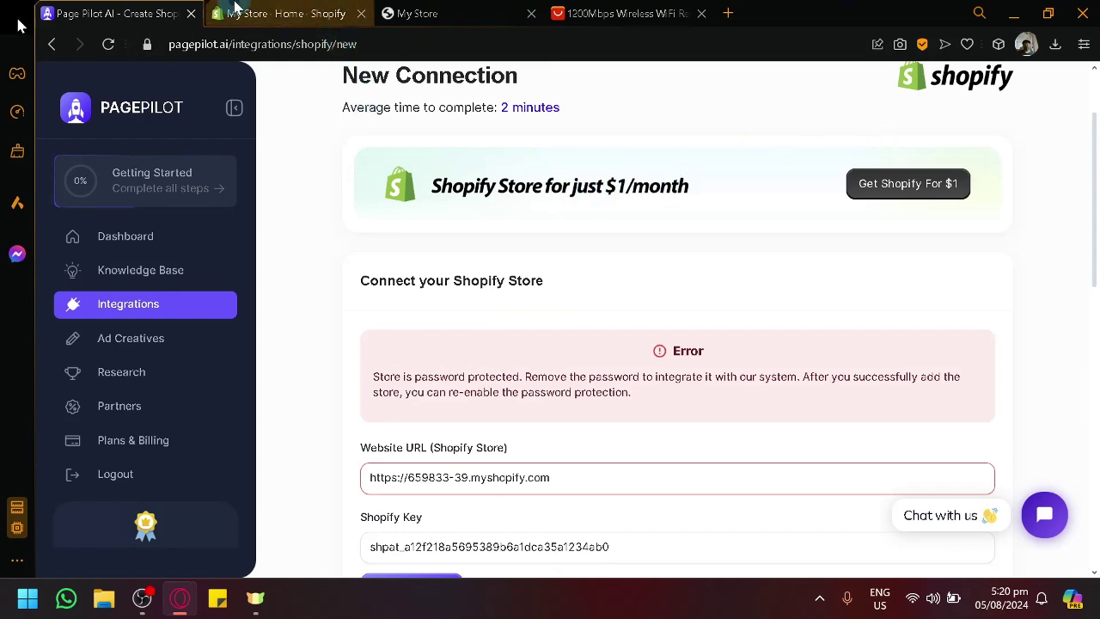
pyautogui.scroll(-2, 481, 368)
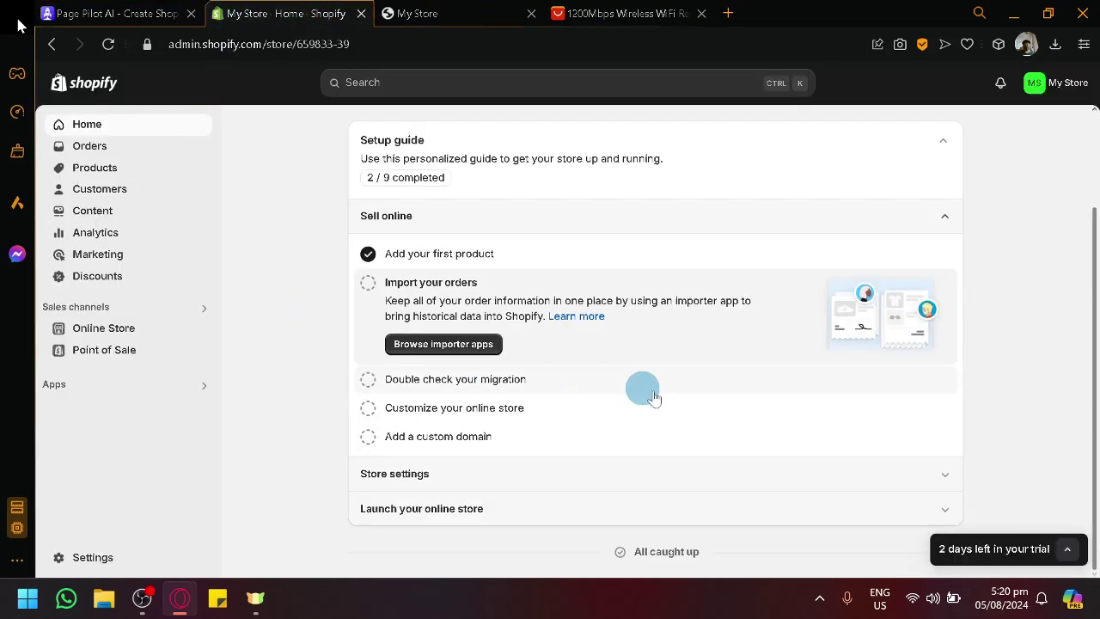
pyautogui.scroll(3, 813, 464)
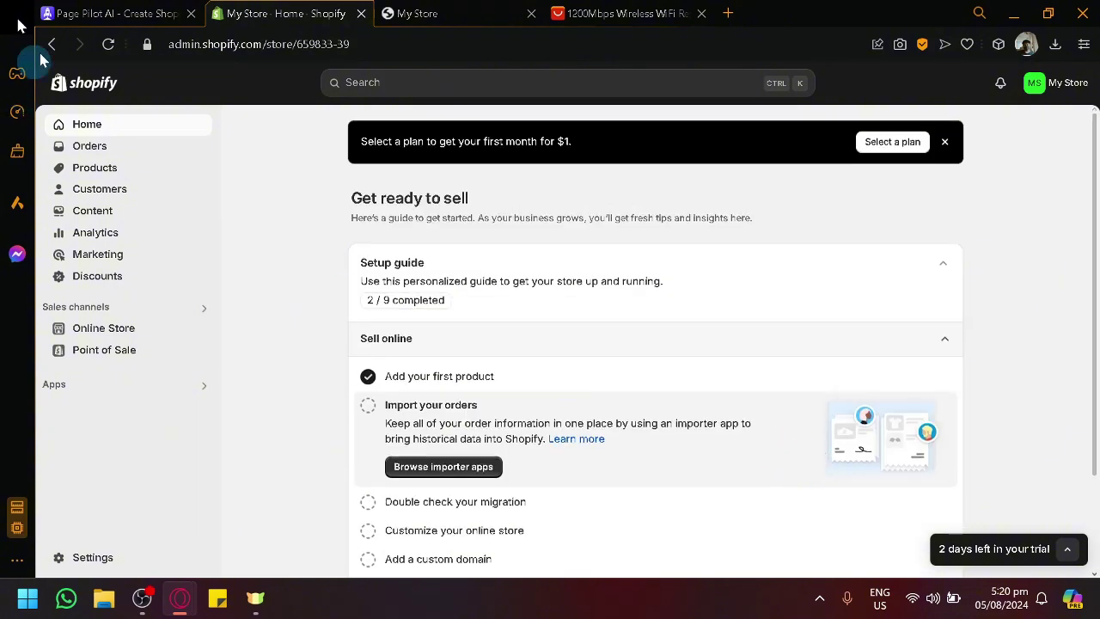
pyautogui.click(111, 12)
pyautogui.click(266, 11)
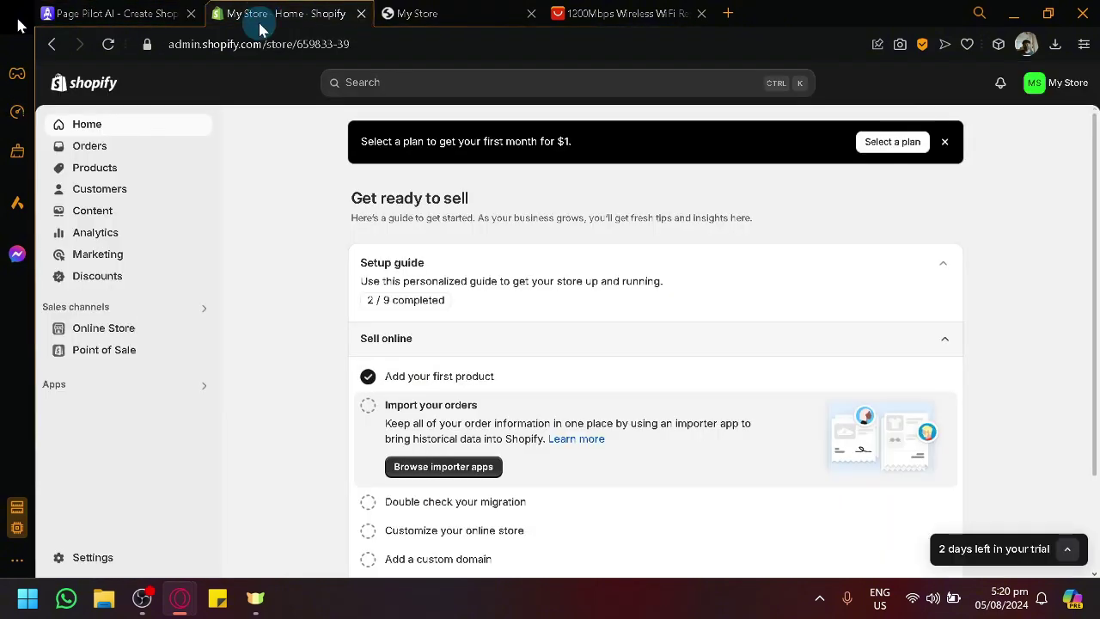
pyautogui.click(311, 164)
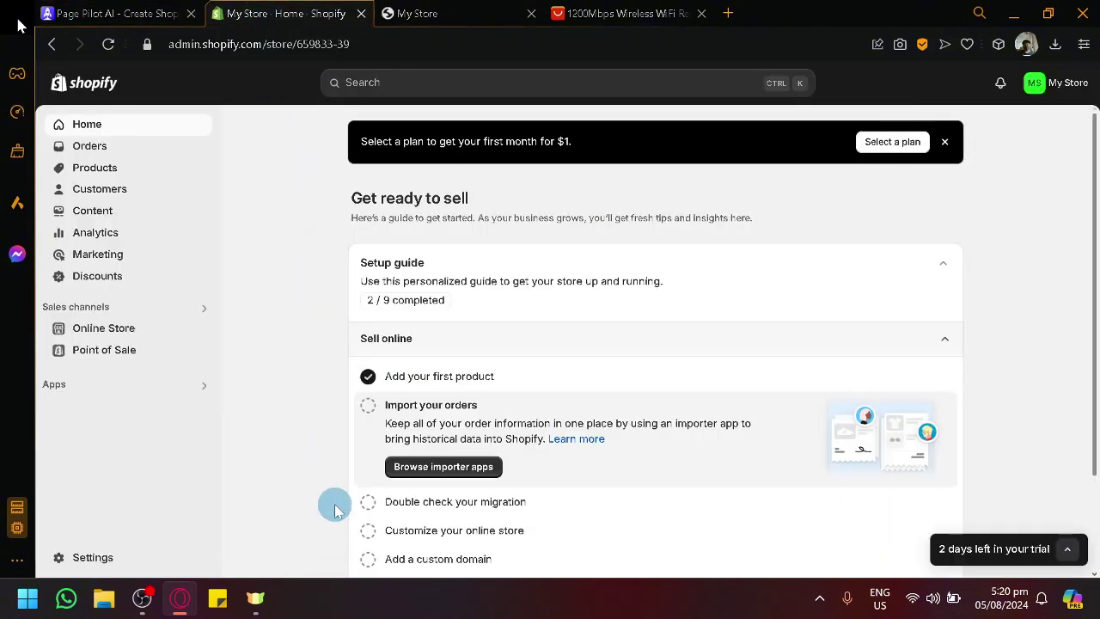